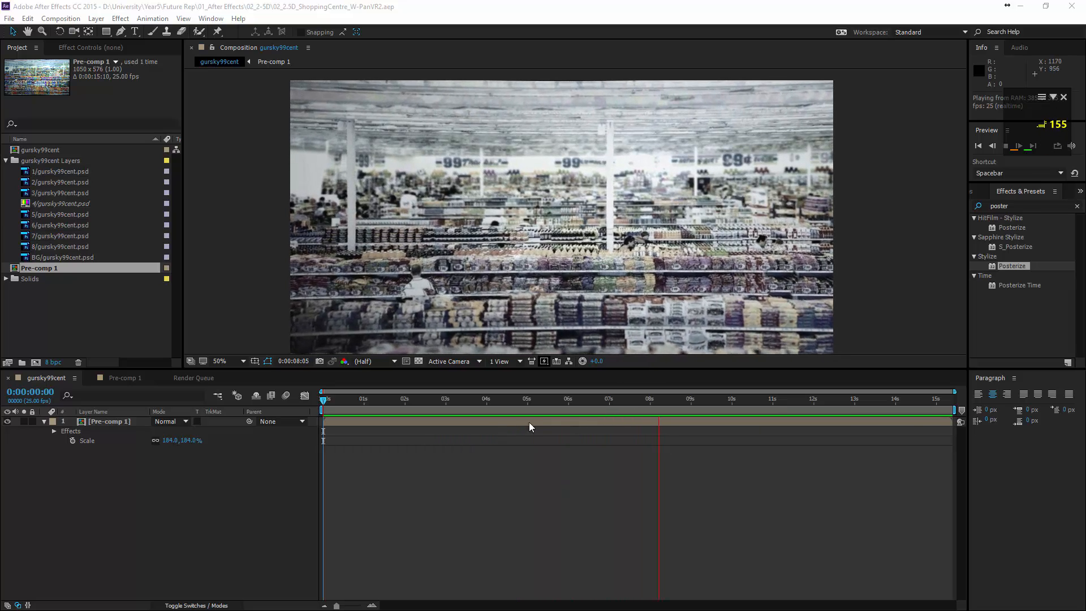
- Switch to Photoshop, lasso the front shelves of layer 1A and copy them to a new layer, shown without 1A
left_click(499, 518)
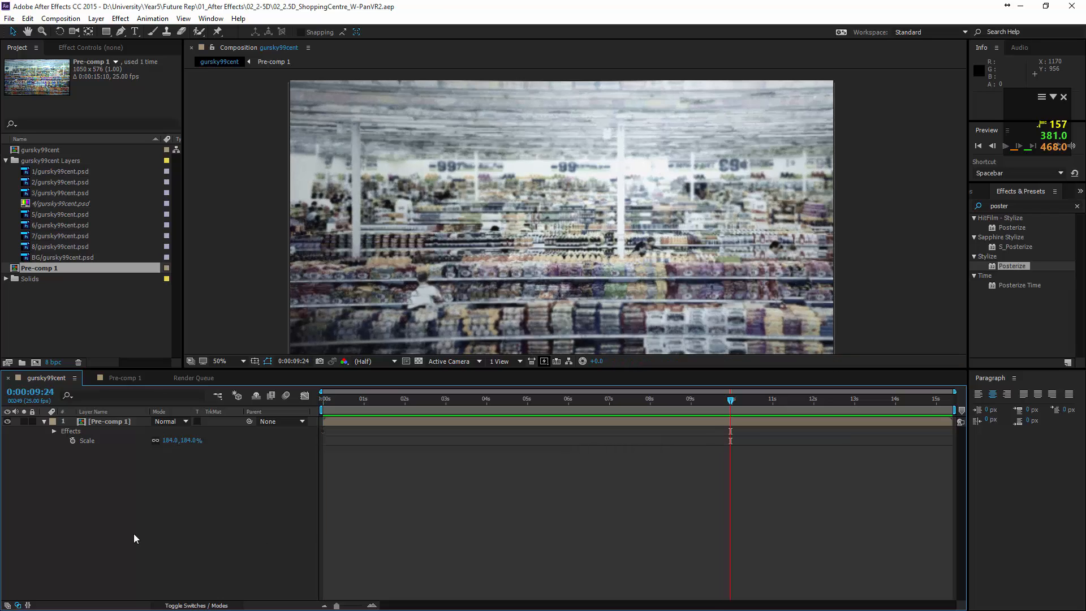
key("alt+Tab")
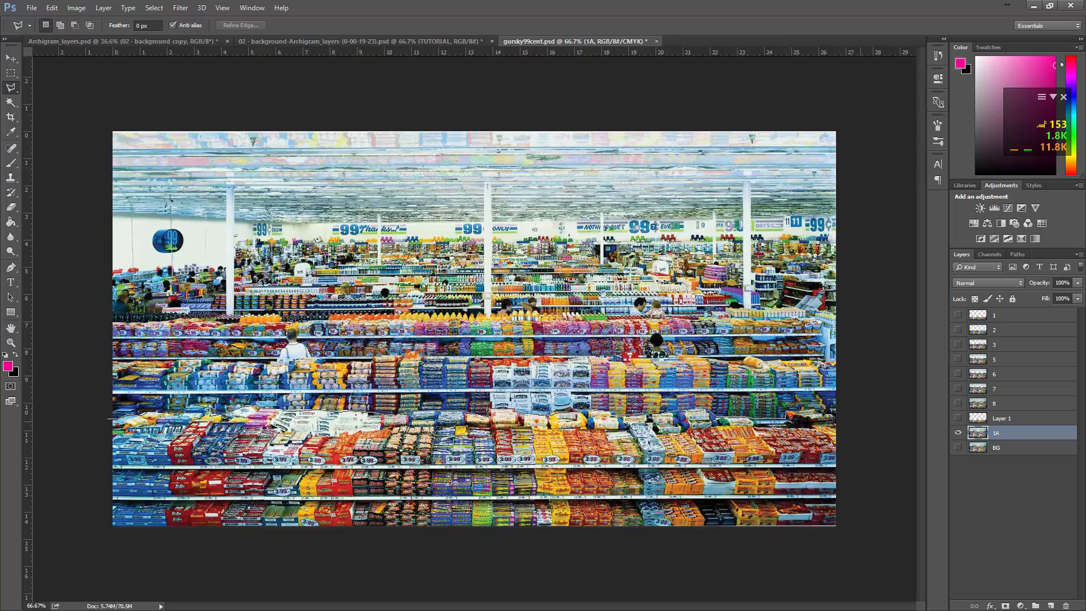
left_click(837, 409)
left_click(840, 531)
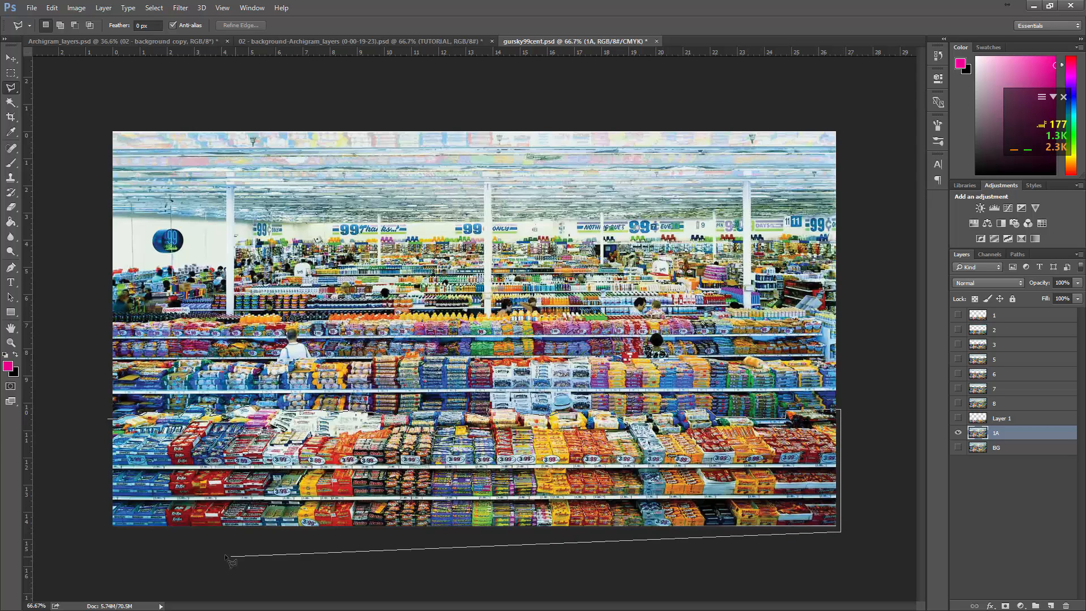
double_click(108, 531)
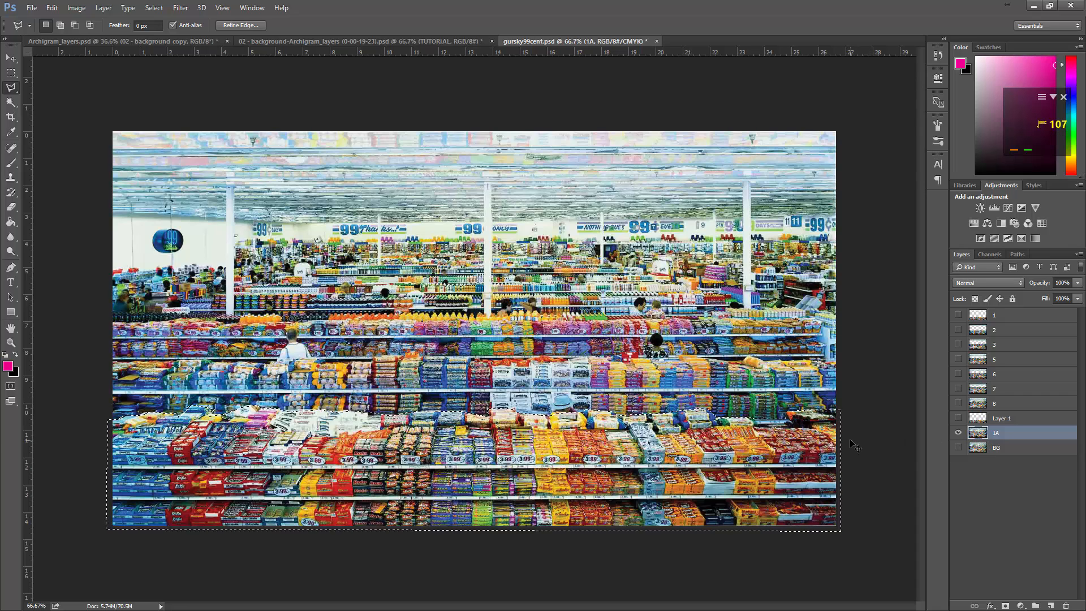
key("ctrl+j")
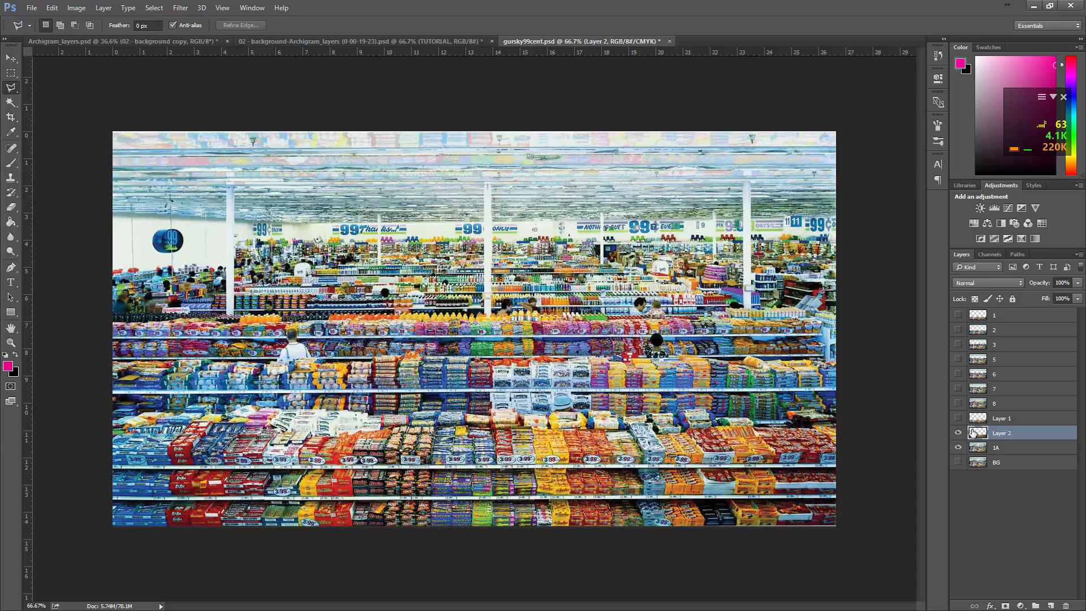
left_click(958, 447)
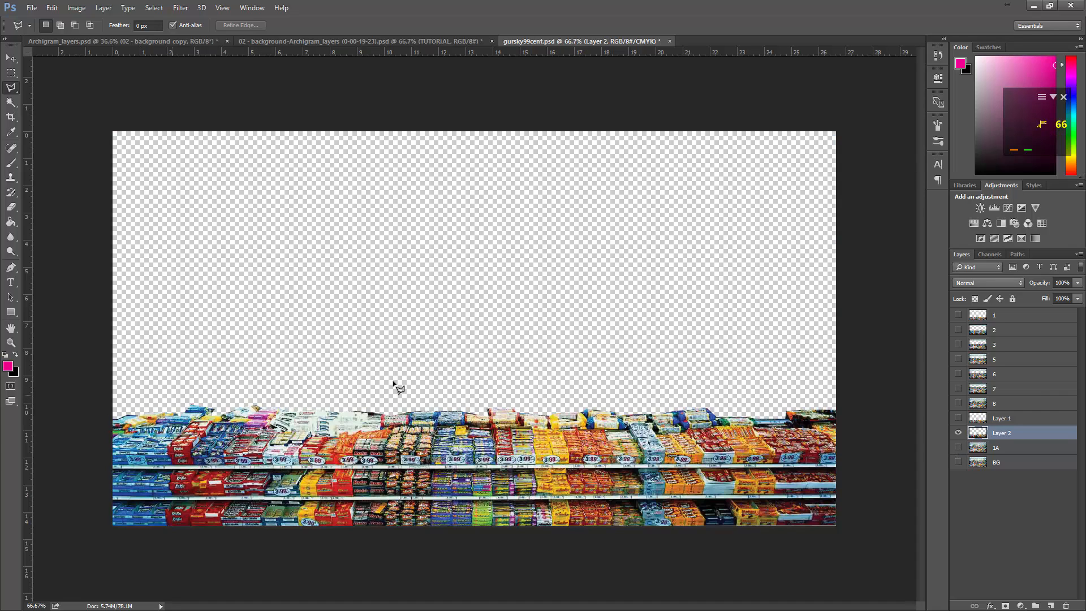
- Copy the second shelf row and everything below it from layer 1A to another new layer, shown on its own
left_click(957, 433)
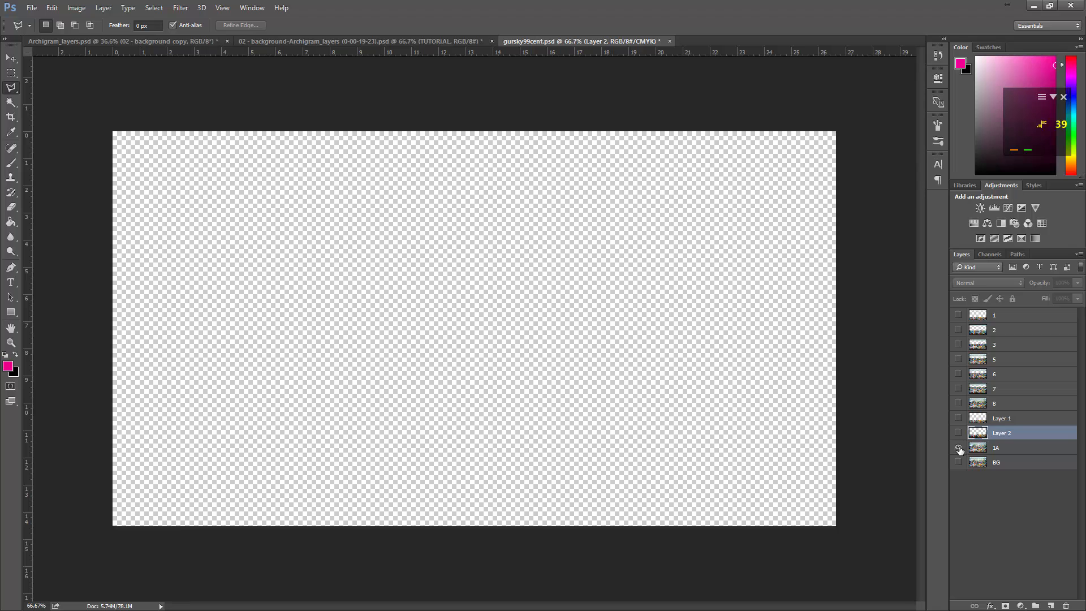
left_click(958, 448)
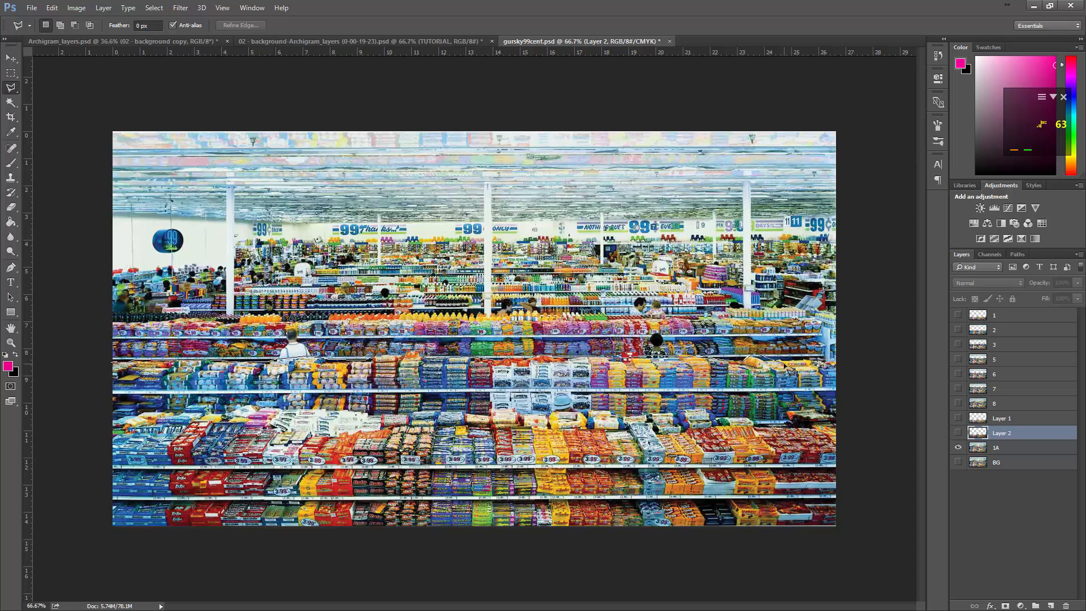
left_click(840, 359)
left_click(842, 546)
double_click(103, 536)
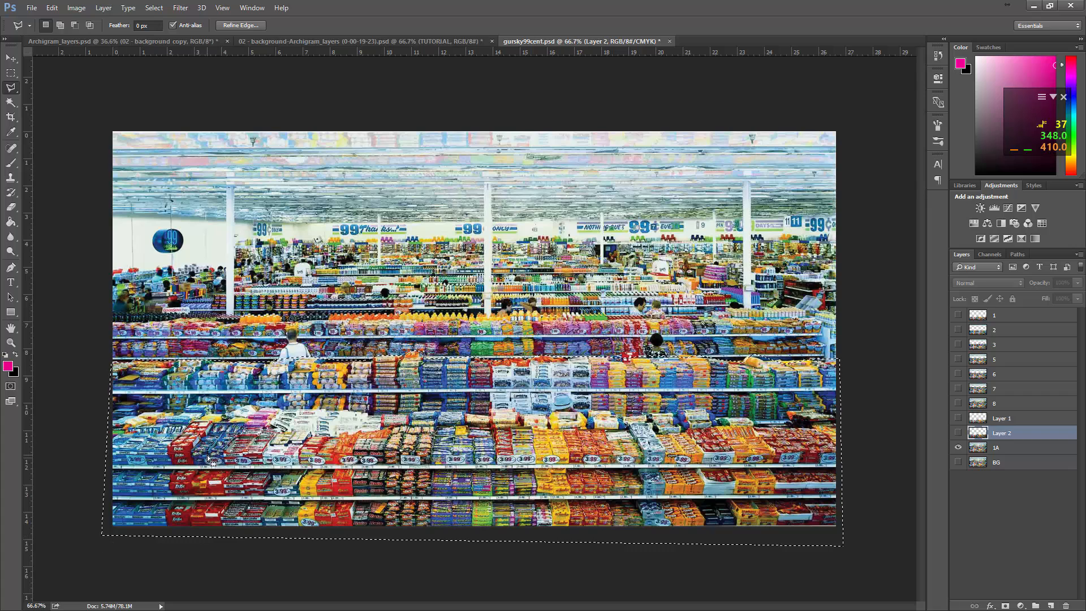
left_click(1026, 452)
key("ctrl+j")
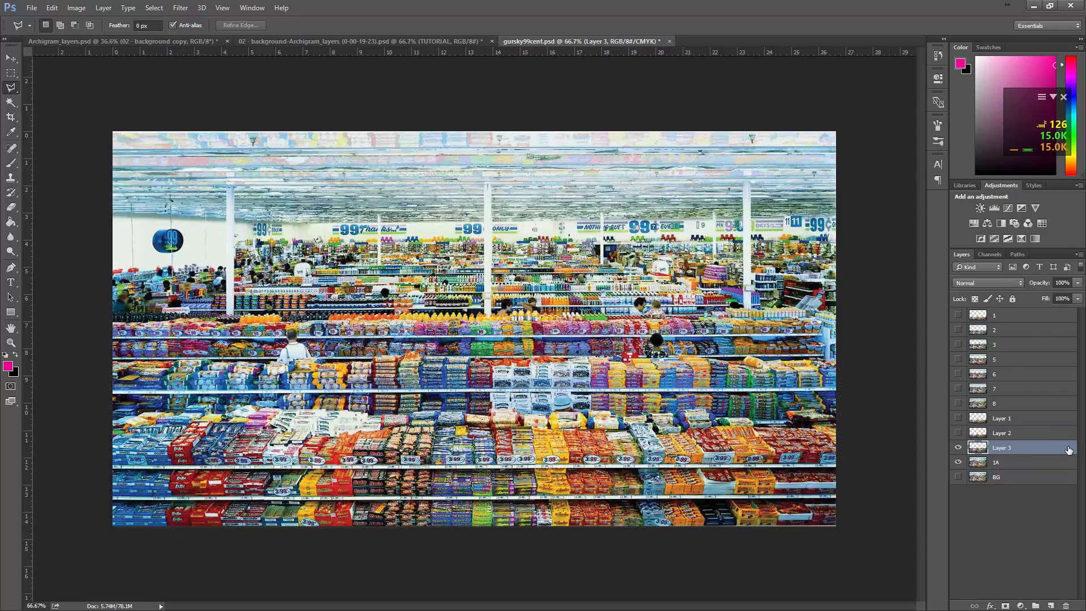
left_click(958, 462)
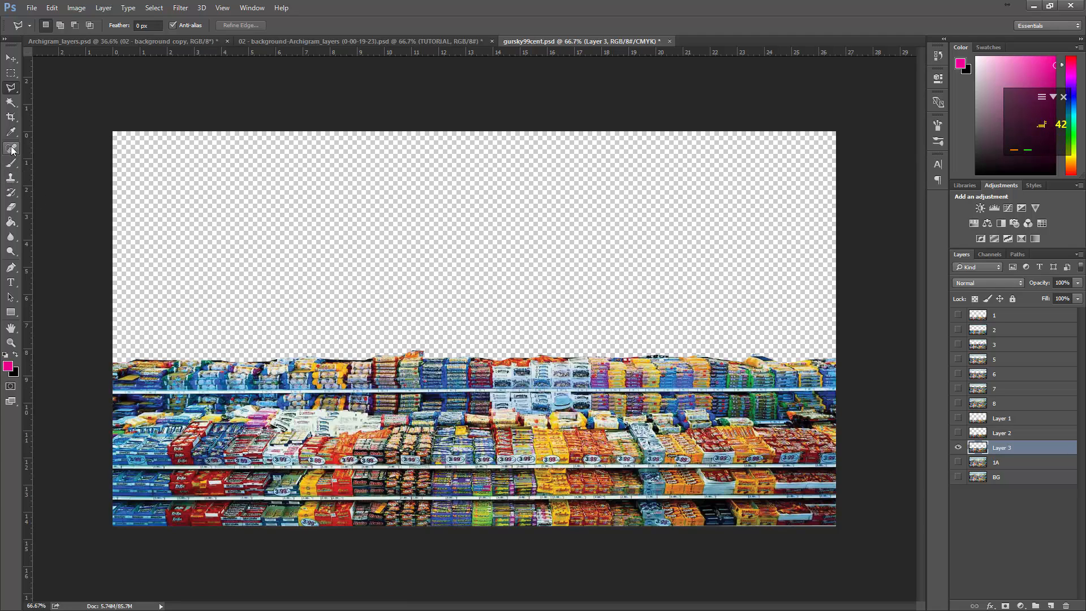
- Use the Clone Stamp on Layer 3 to repeat the stocked top shelf over the two rows beneath it, across the full image width
left_click(12, 179)
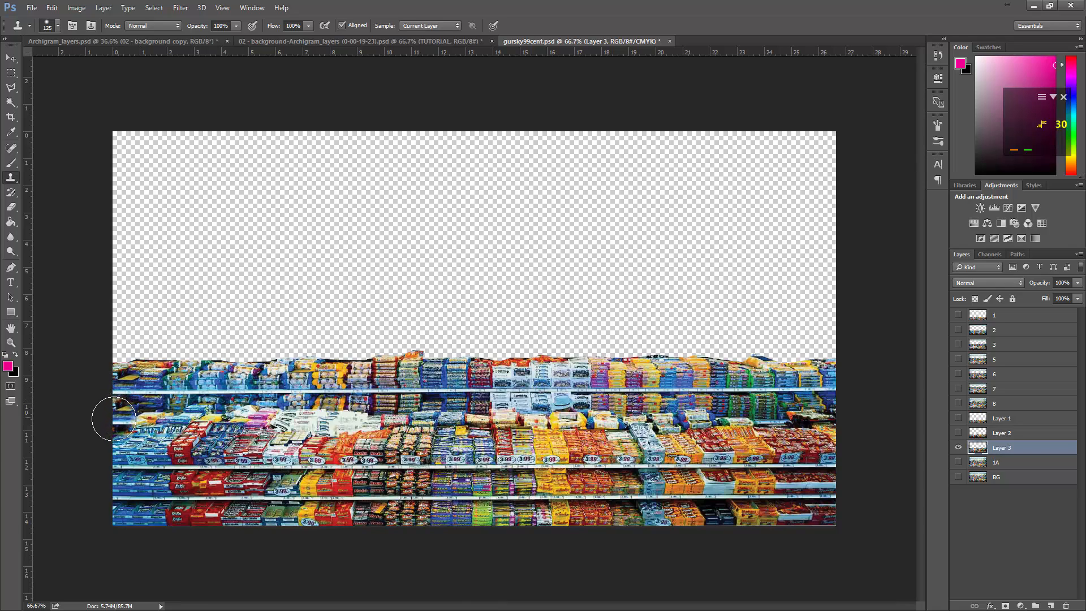
mouse_move(113, 420)
left_mouse_down()
mouse_move(389, 406)
mouse_move(814, 418)
left_mouse_up()
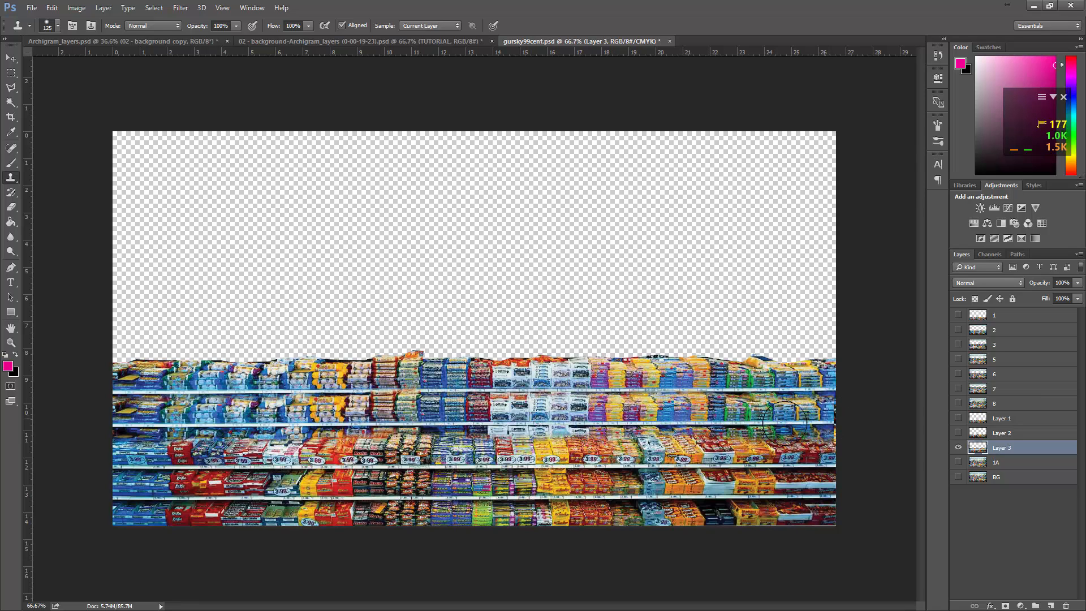
left_click_drag(164, 452, 136, 444)
key("ctrl+z")
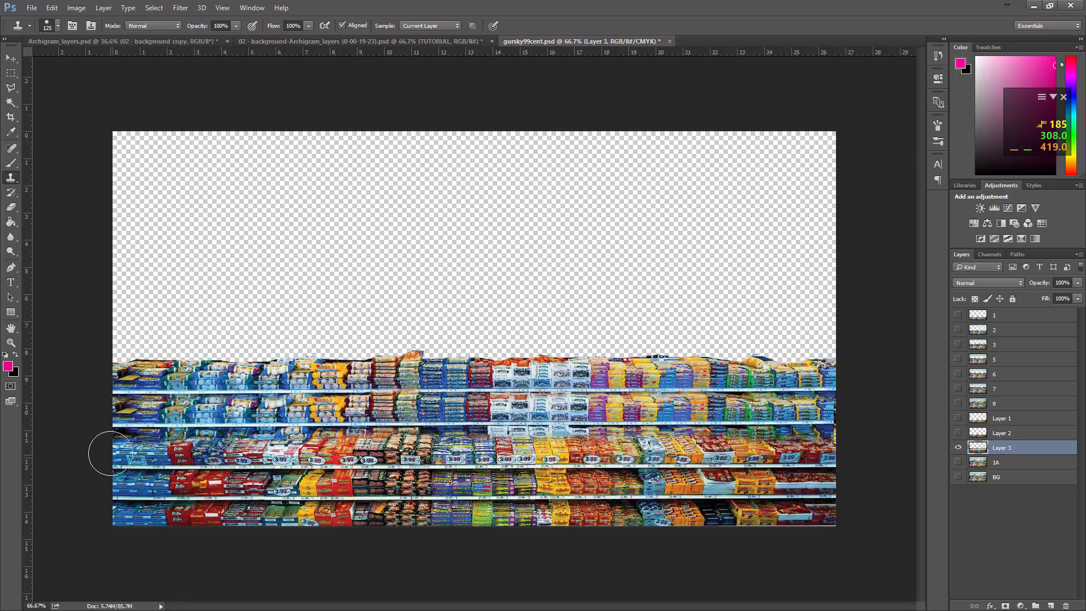
left_click(112, 452)
key("ctrl+z")
left_click(114, 452)
key("ctrl+z")
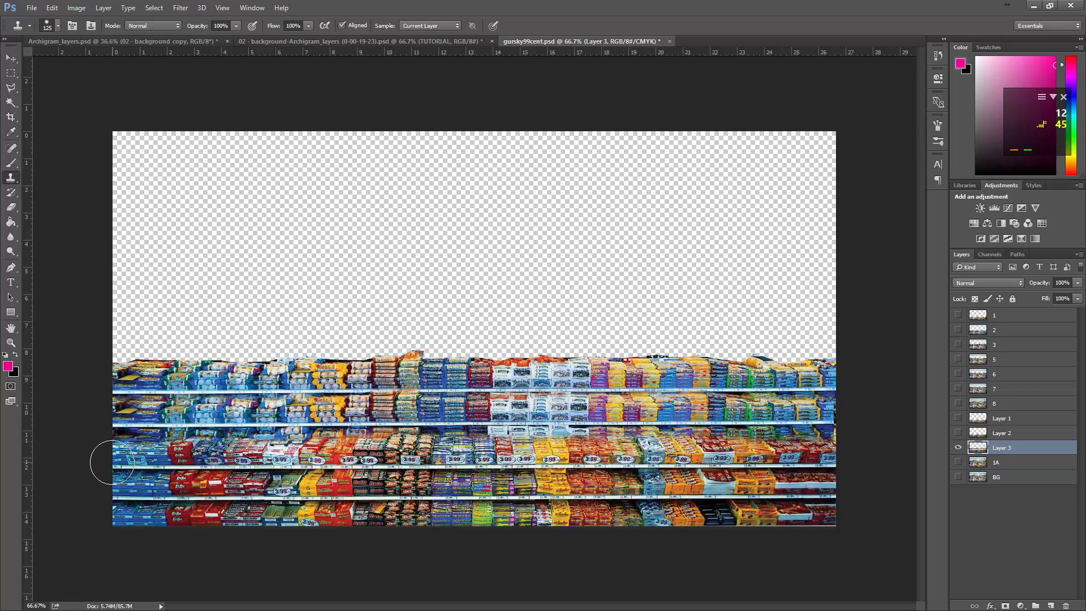
mouse_move(113, 461)
left_mouse_down()
mouse_move(527, 448)
mouse_move(853, 450)
left_mouse_up()
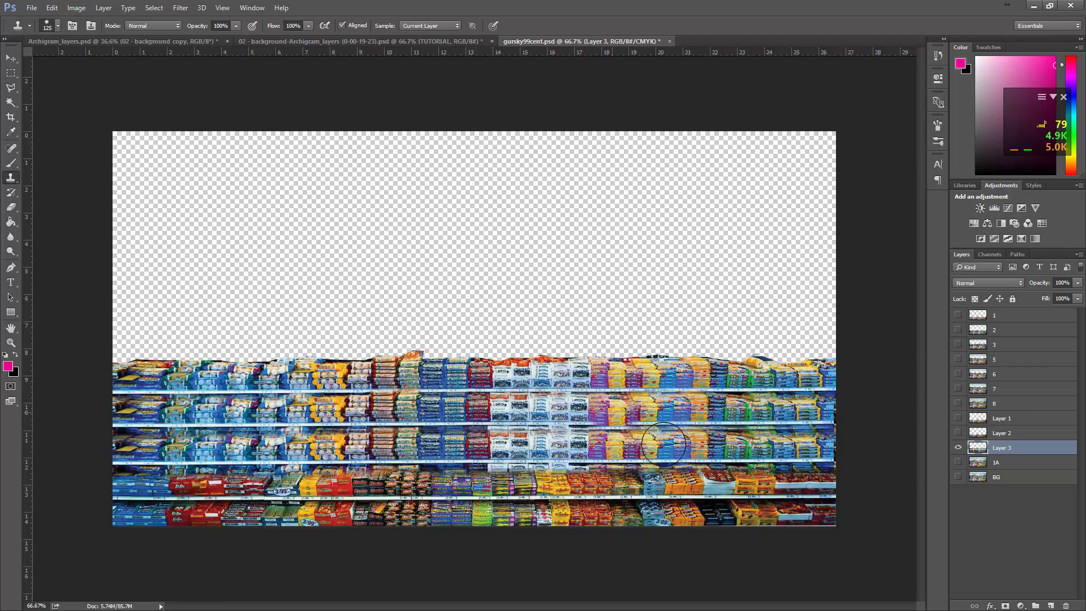
- Check how Layer 2, Layer 3 and 1A stack by toggling their visibility, and hide all three
left_click(958, 448)
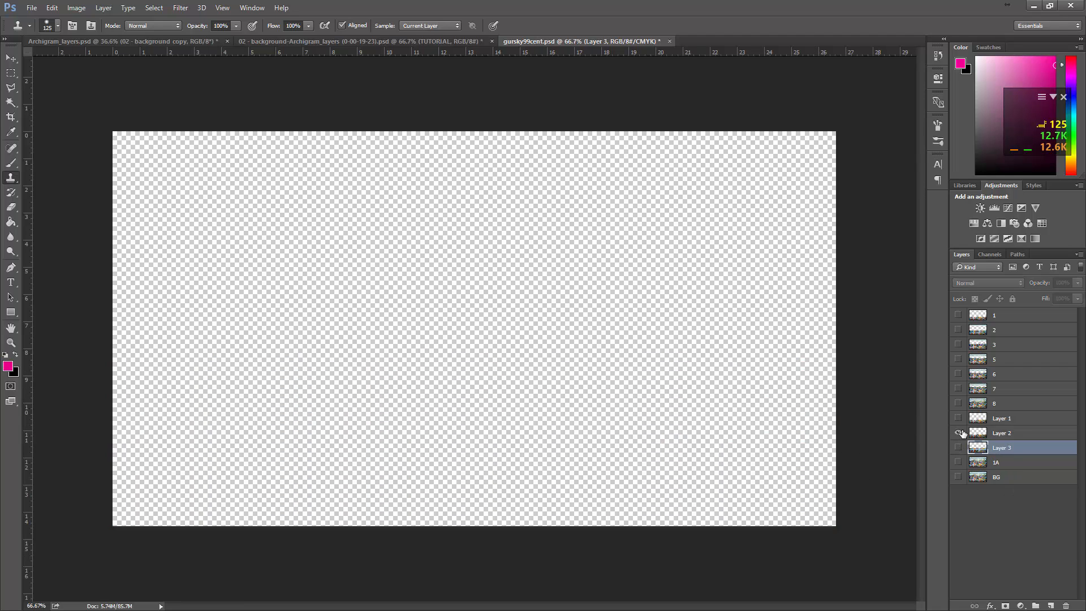
left_click(959, 433)
left_click(958, 448)
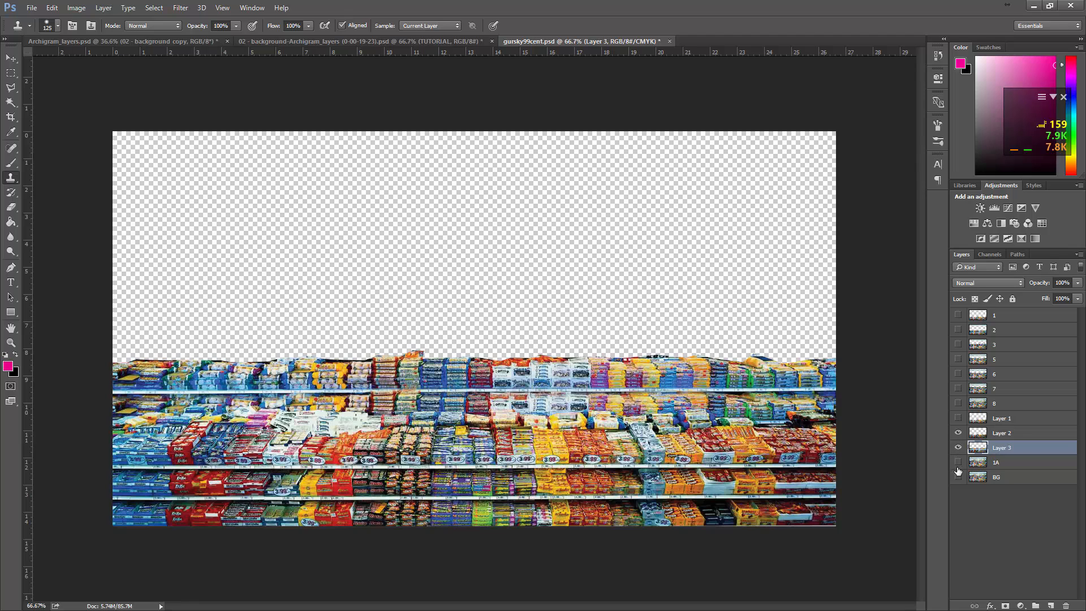
left_click(958, 462)
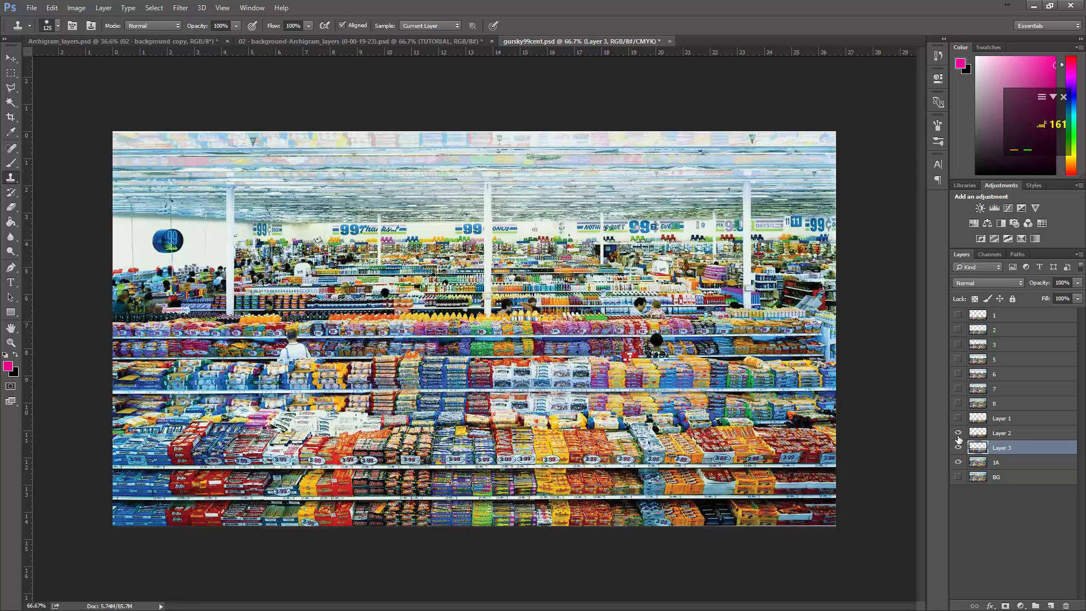
left_click_drag(958, 438, 960, 399)
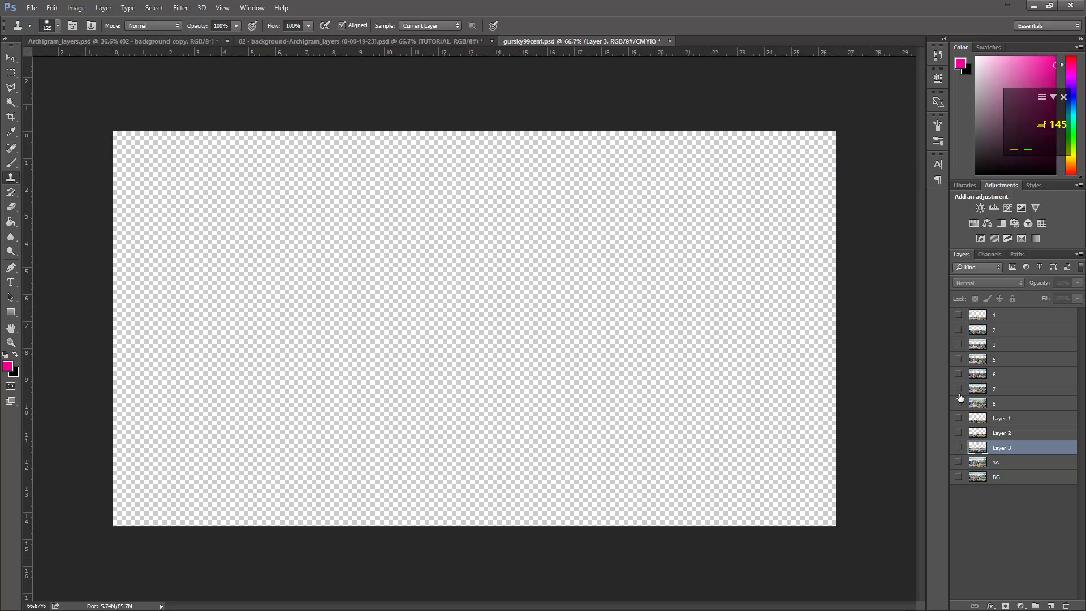
- Show layers 1, 2, 3 and 5 one after another to build up the image
left_click(959, 316)
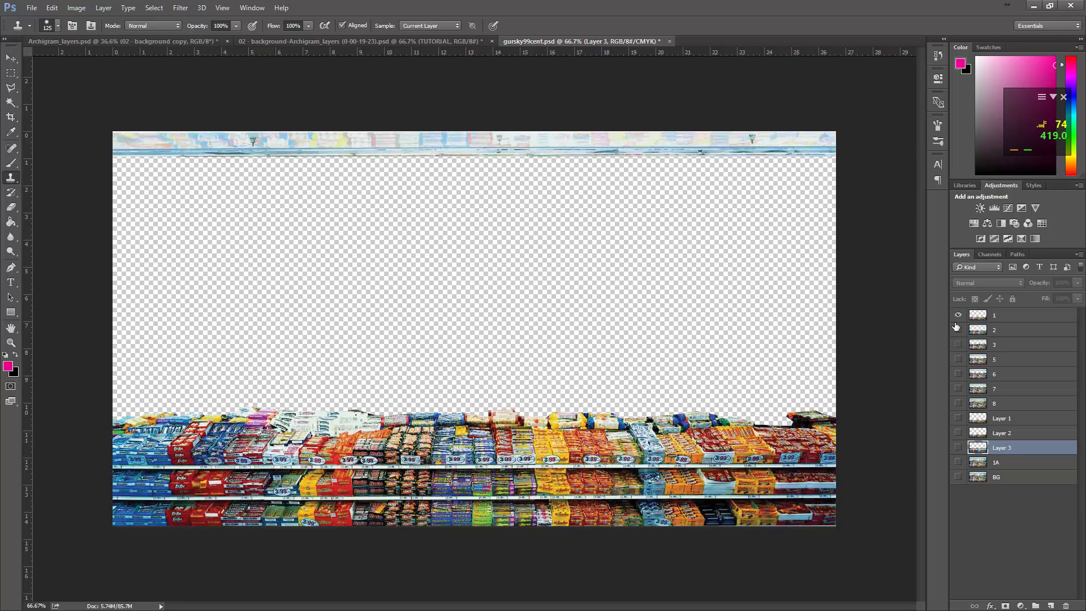
left_click(959, 329)
left_click(959, 344)
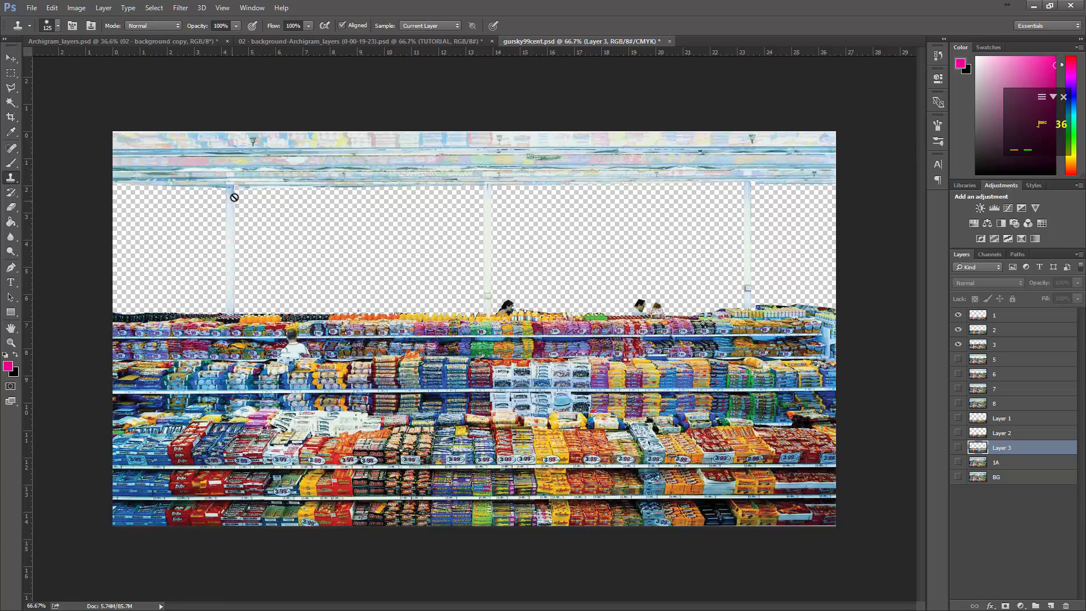
left_click(958, 361)
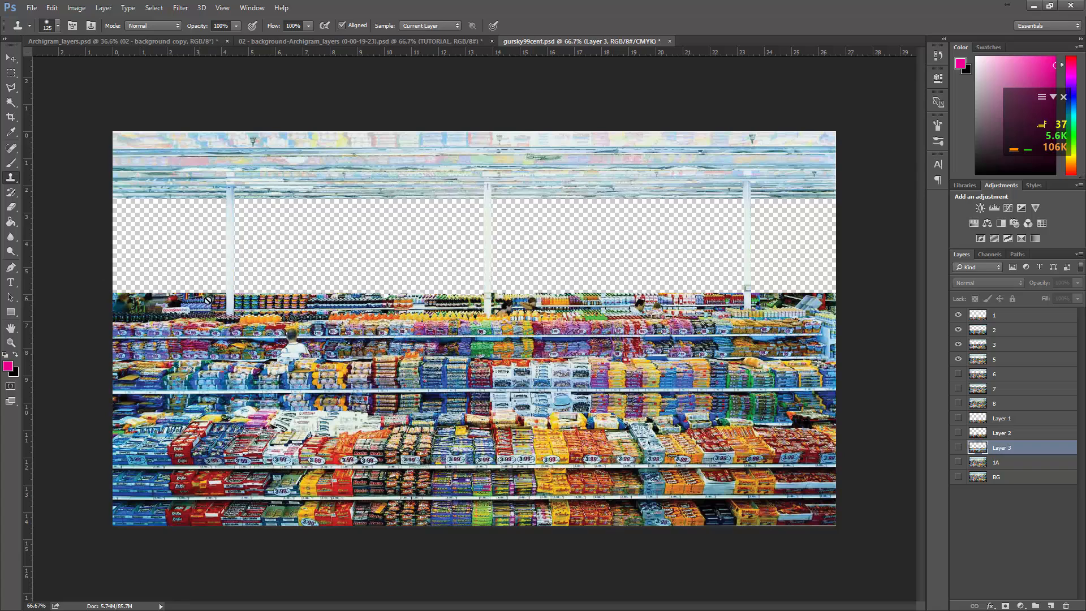
- Hide layers 3, 2 and 1 to inspect layer 5 alone, and show them again
left_click(958, 345)
left_click(958, 330)
left_click(958, 315)
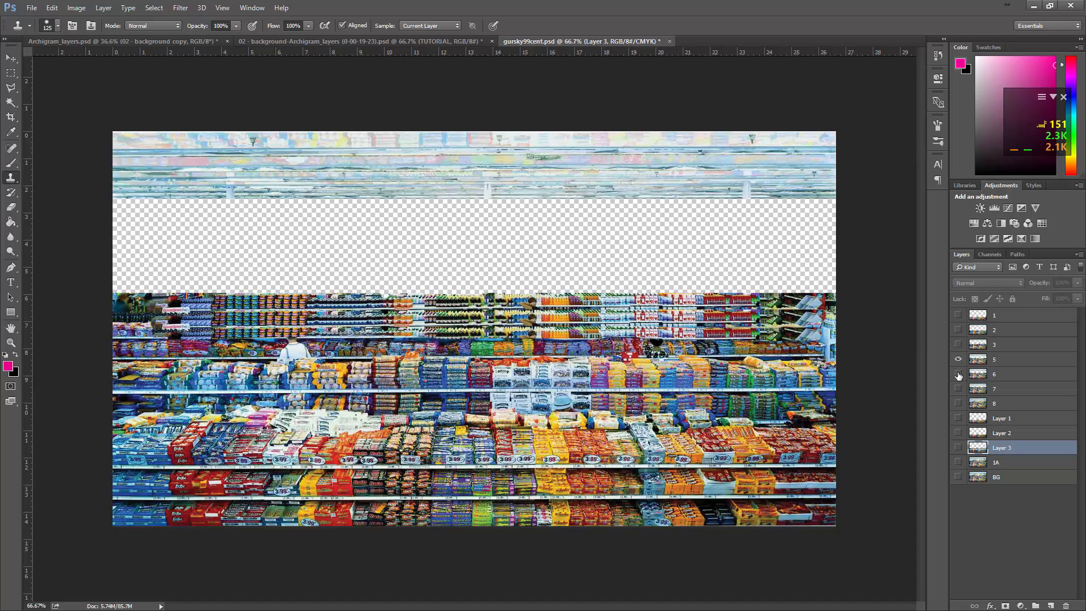
left_click_drag(958, 355, 958, 315)
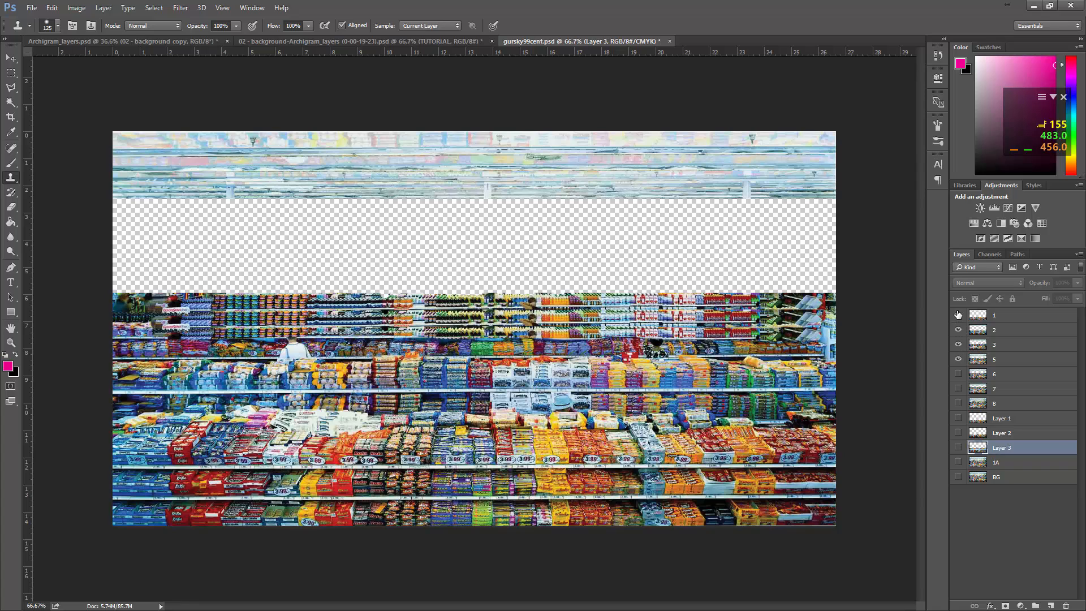
- Show the remaining numbered layers 6, 7 and 8 one after another
left_click(958, 374)
left_click(957, 392)
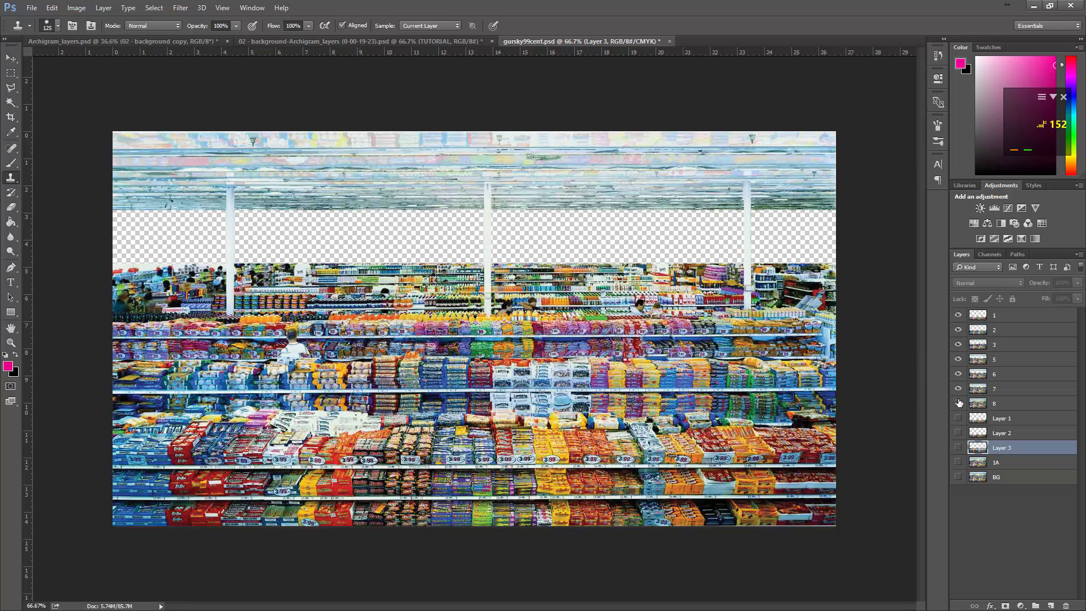
left_click(959, 403)
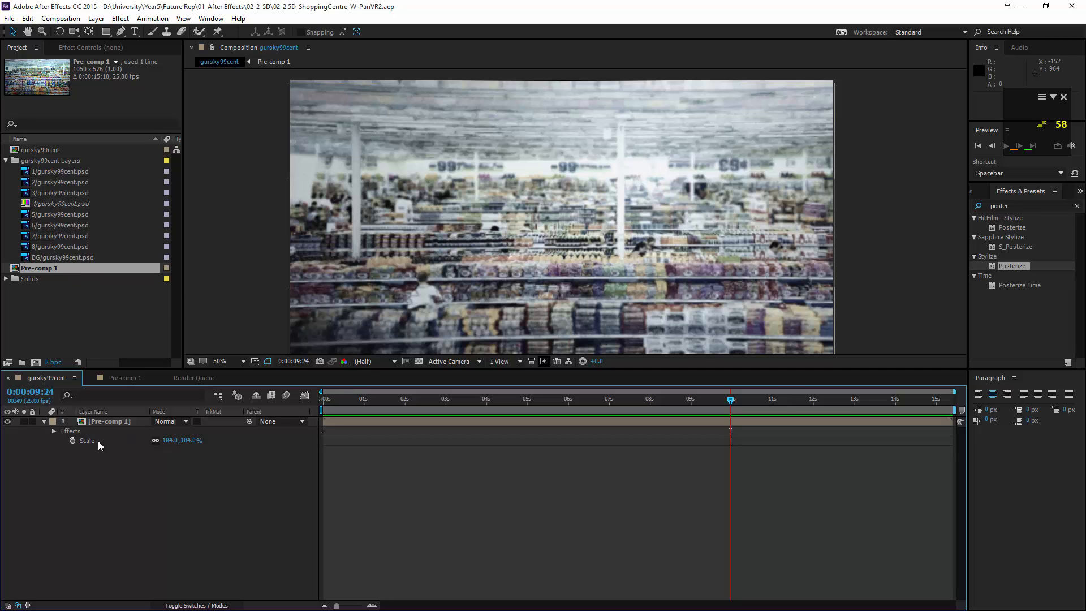
- Switch to After Effects and start a new empty project
left_click(9, 18)
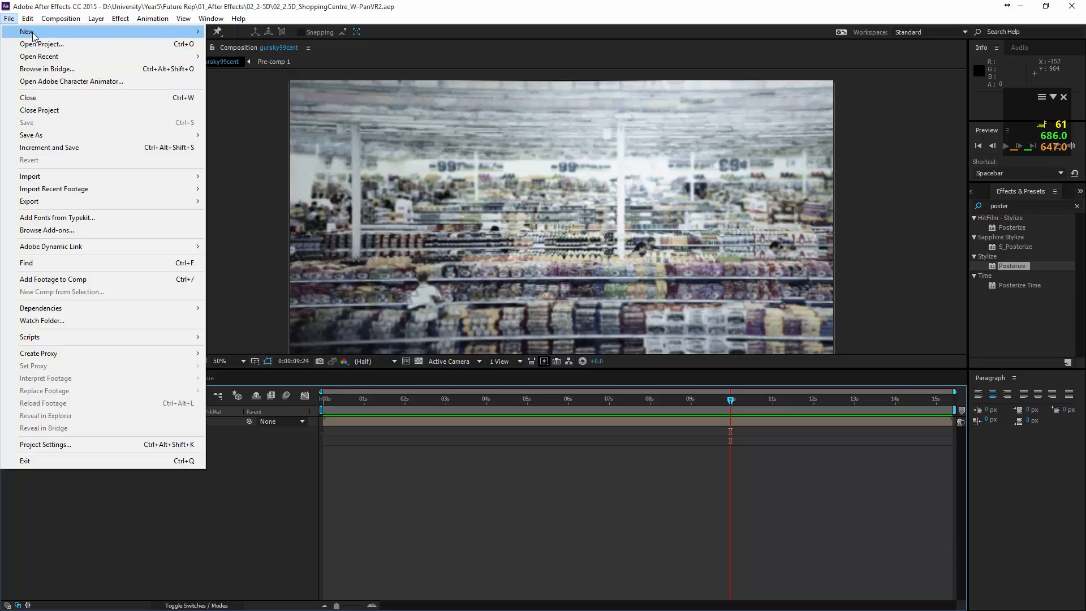
mouse_move(34, 32)
left_click(229, 32)
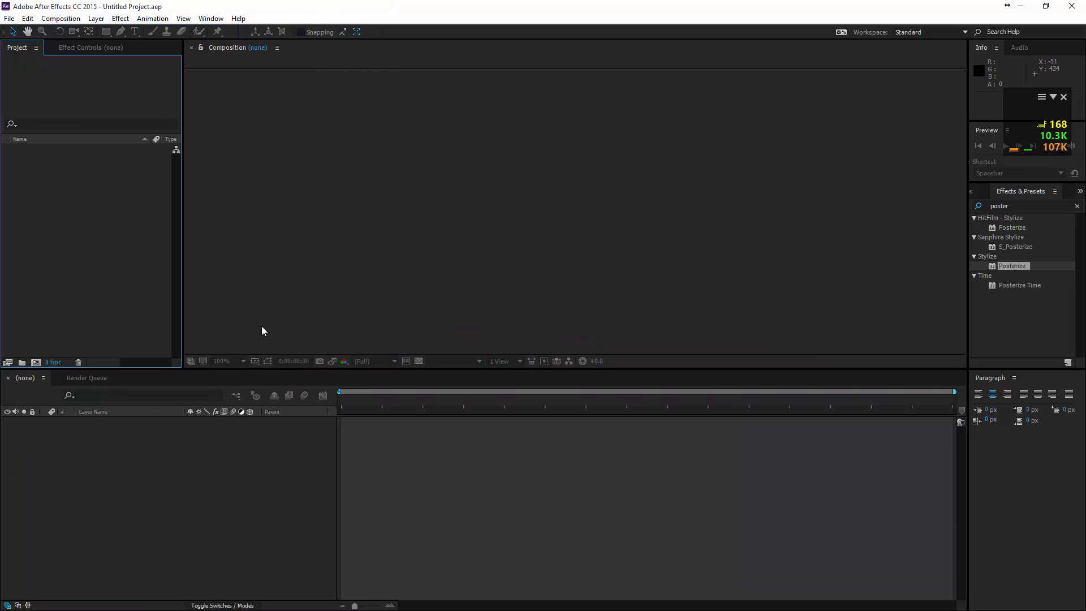
- Create a 15-second composition with the PAL D1/DV Widescreen Square Pixel preset
left_click(60, 19)
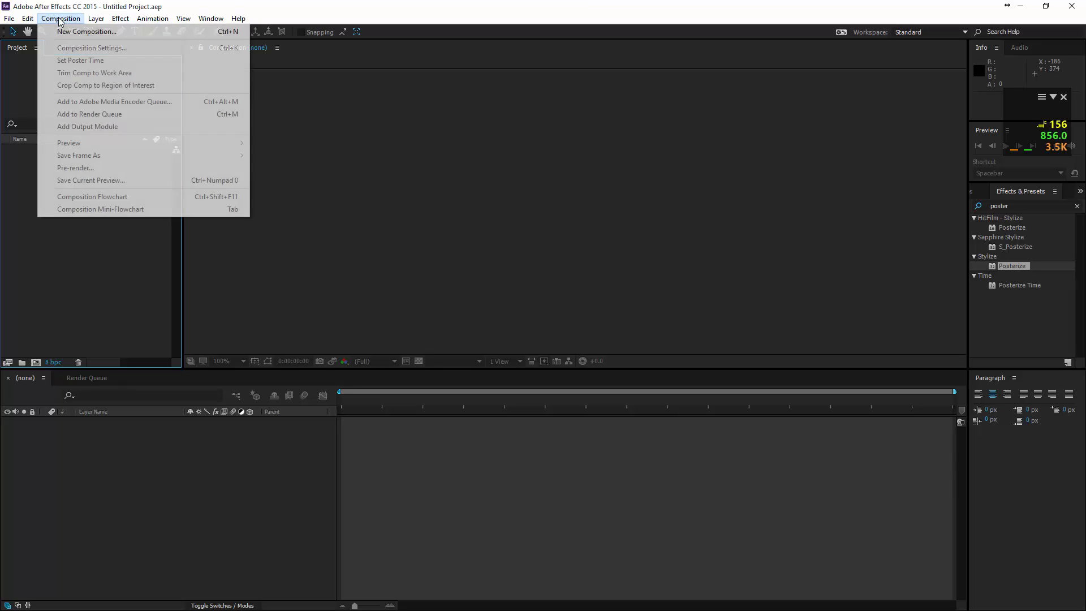
left_click(62, 29)
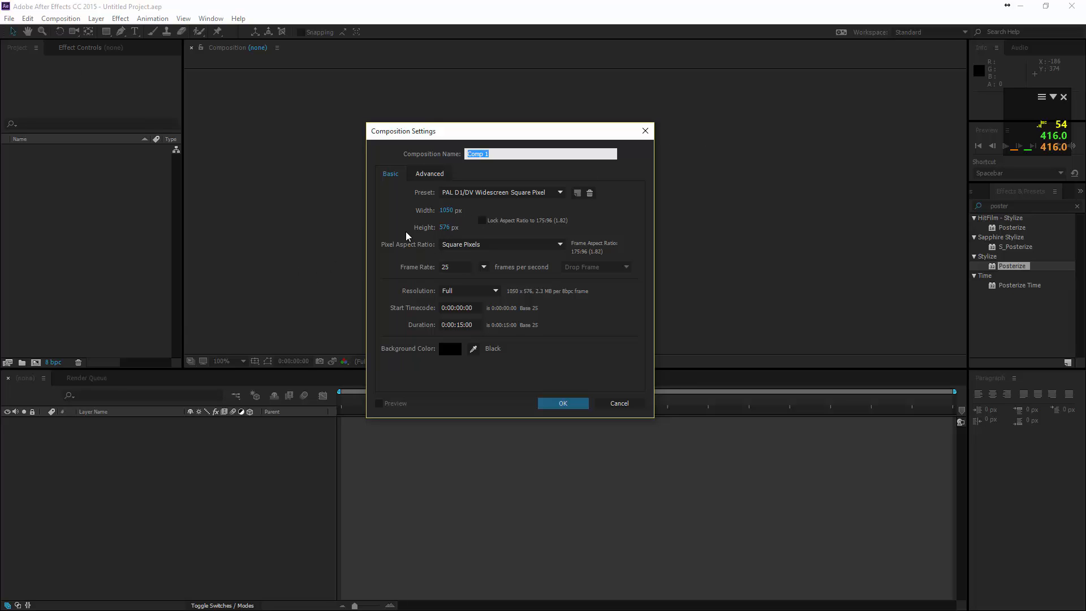
left_click(460, 193)
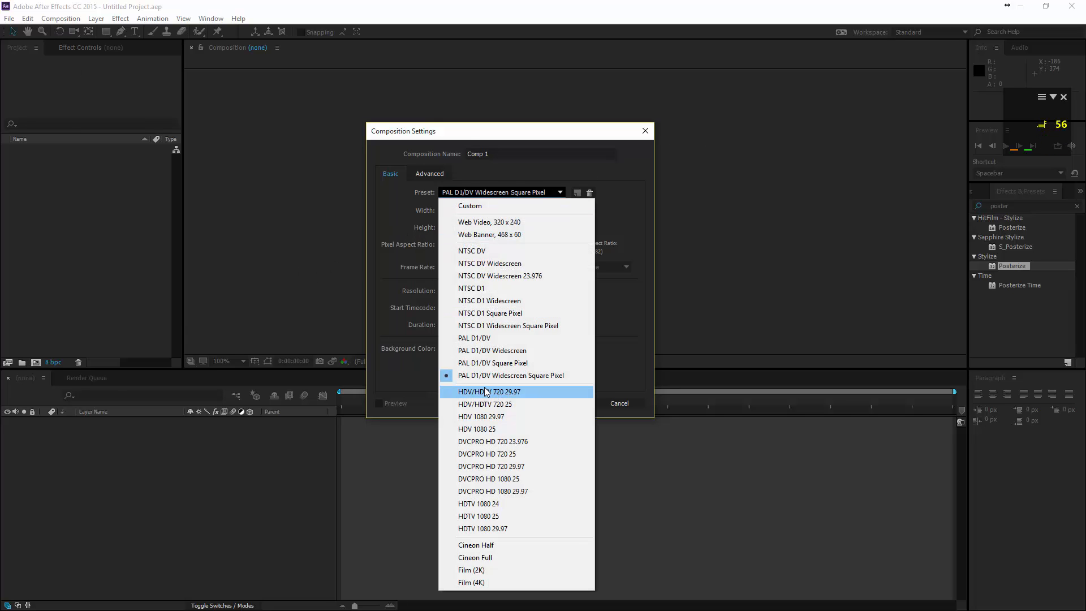
left_click(534, 379)
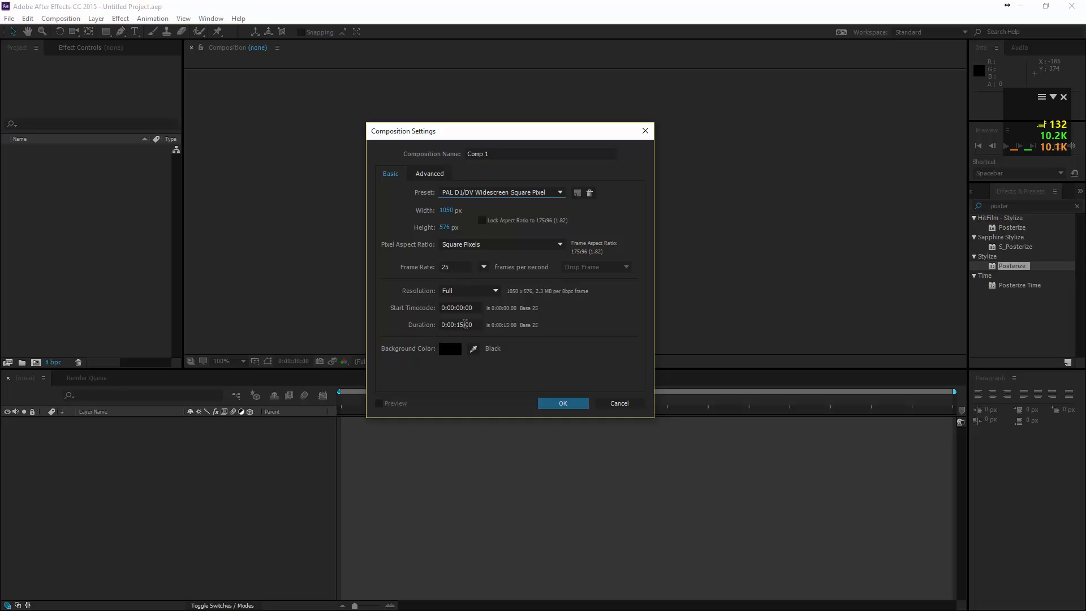
left_click(560, 405)
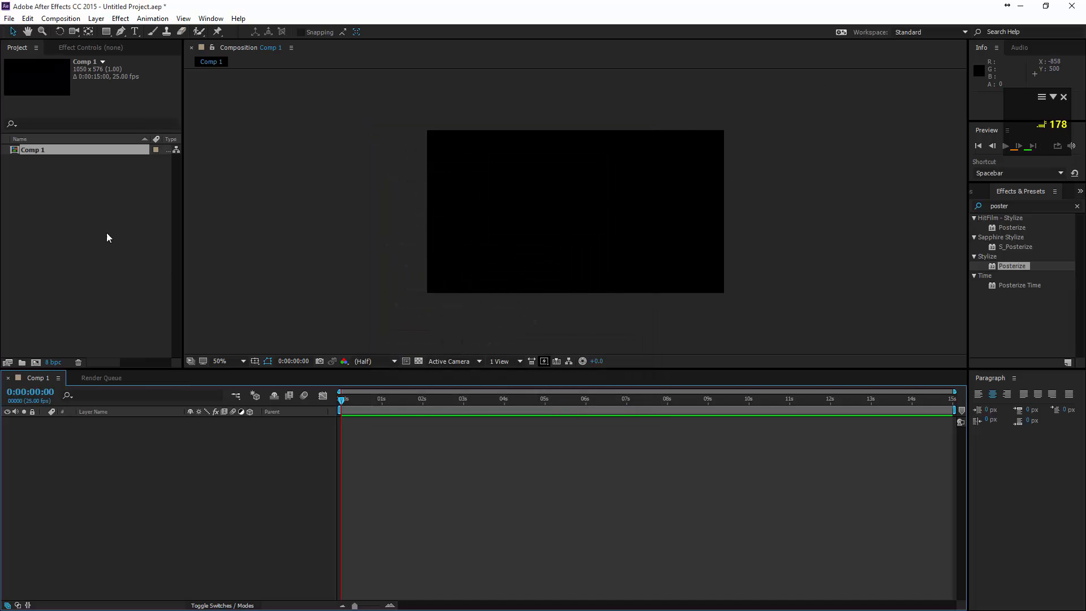
- Import gursky99cent.psd from the 02_2-5D Image_Input folder as Composition - Retain Layer Sizes with editable layer styles
double_click(114, 199)
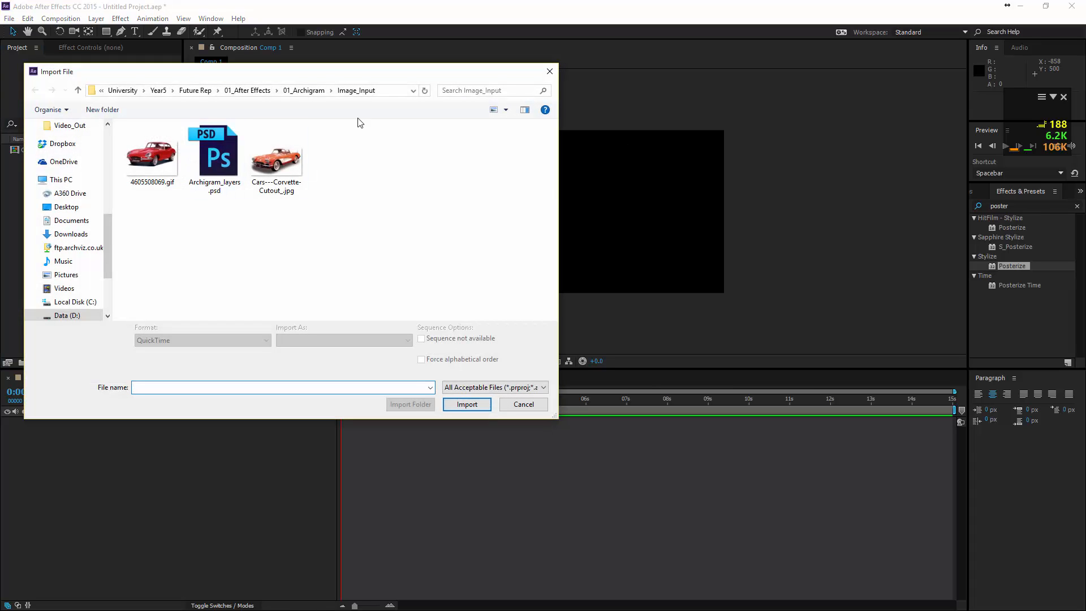
left_click(246, 91)
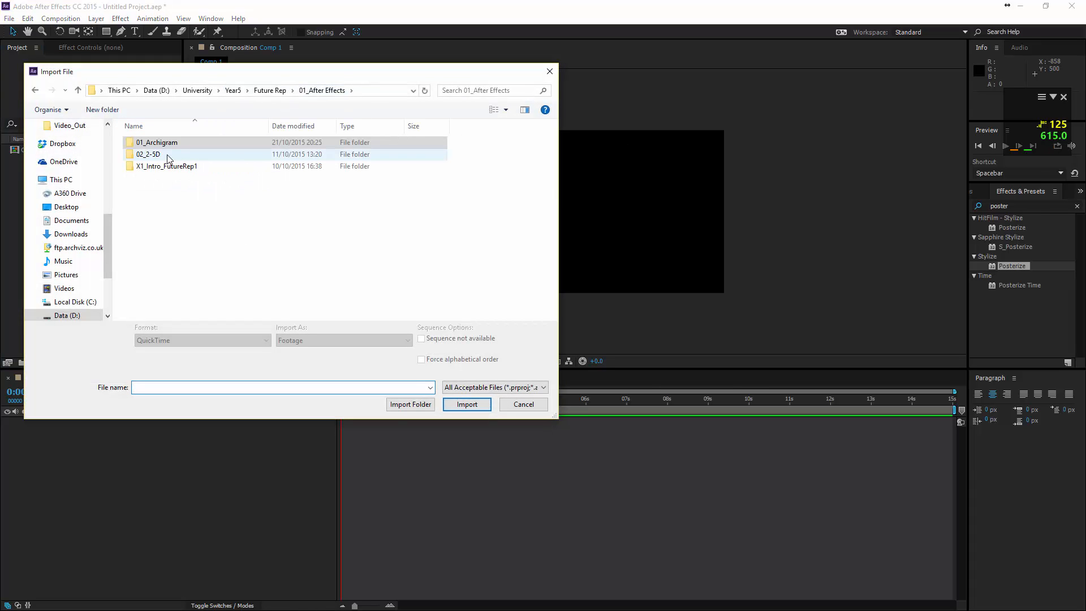
double_click(168, 155)
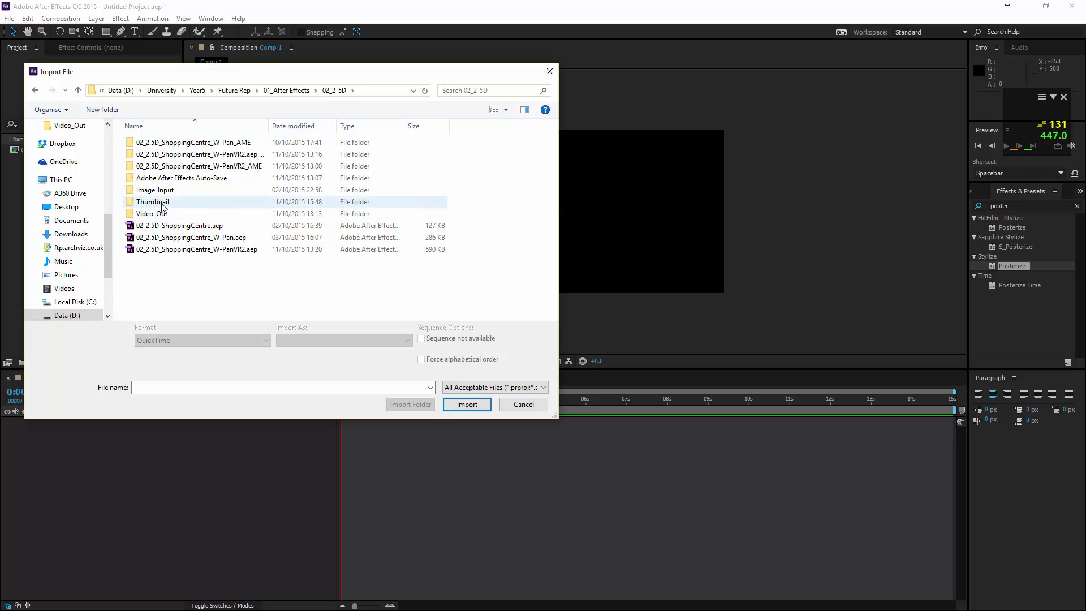
double_click(149, 191)
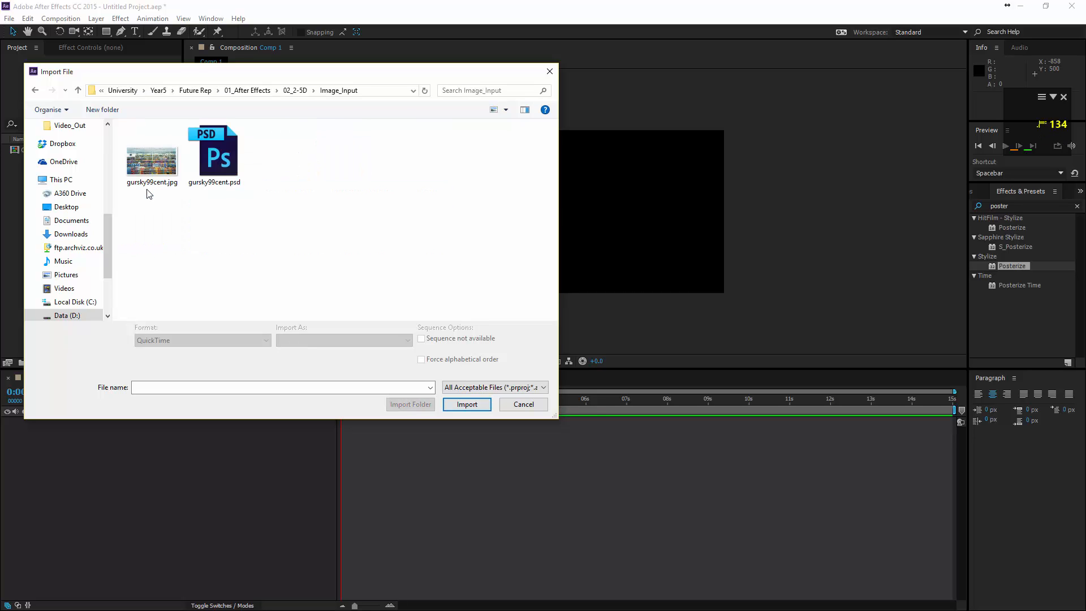
double_click(205, 187)
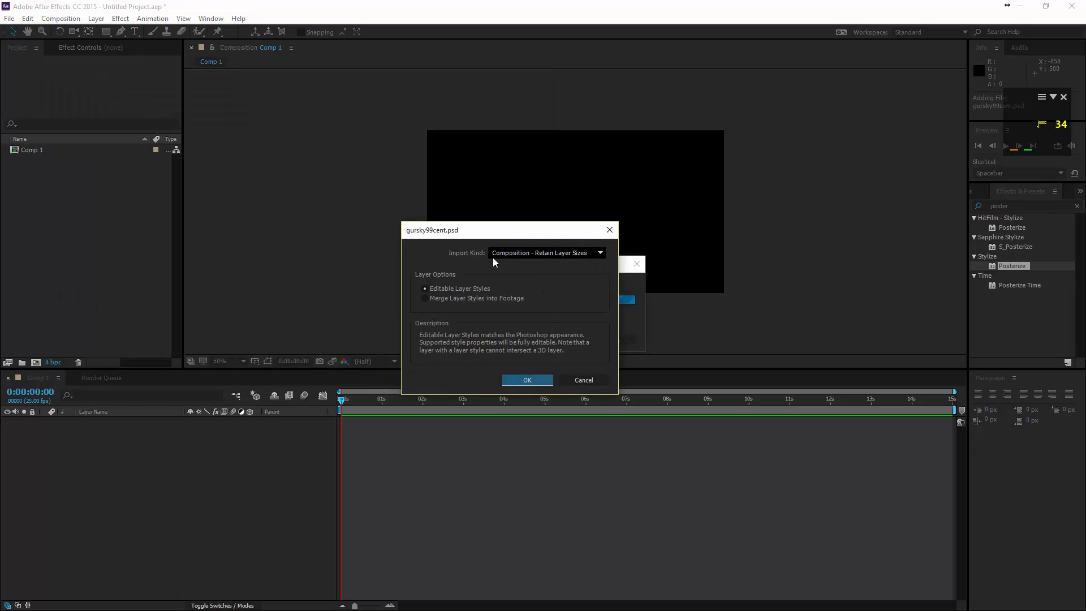
left_click(517, 254)
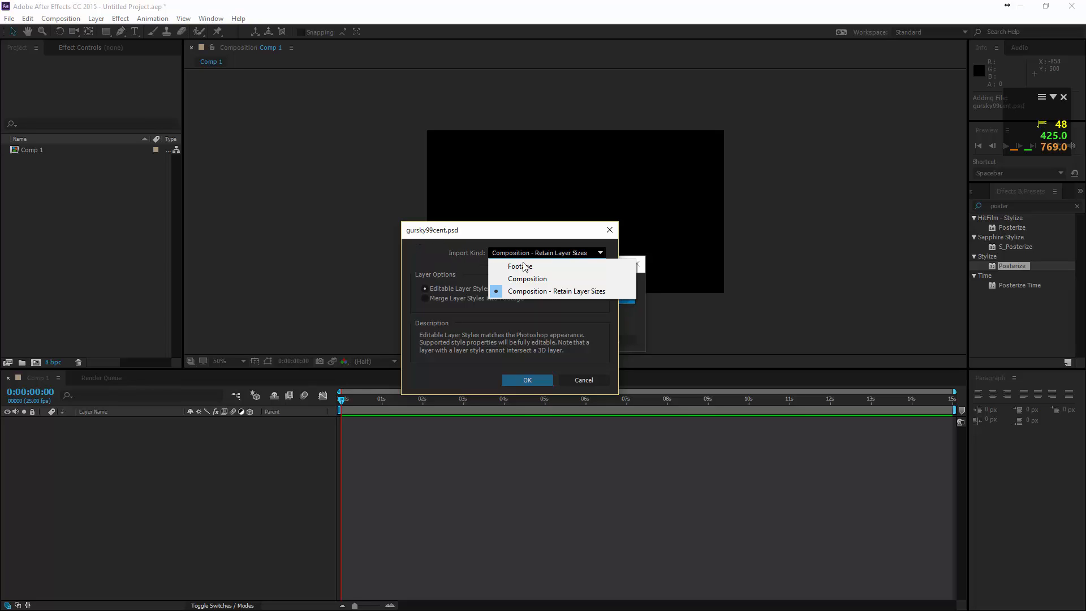
left_click(600, 291)
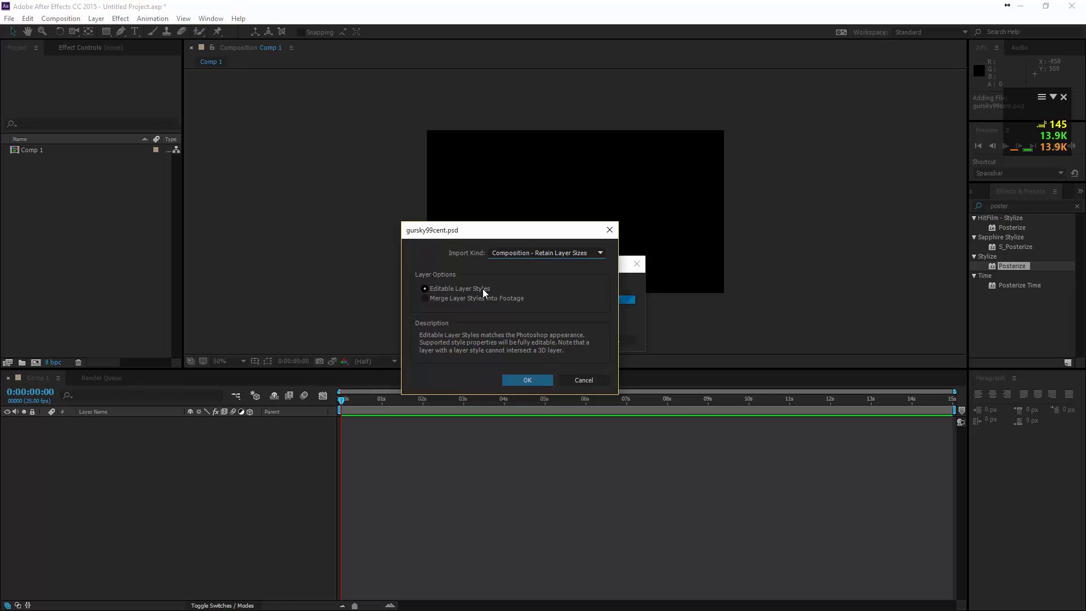
left_click(520, 380)
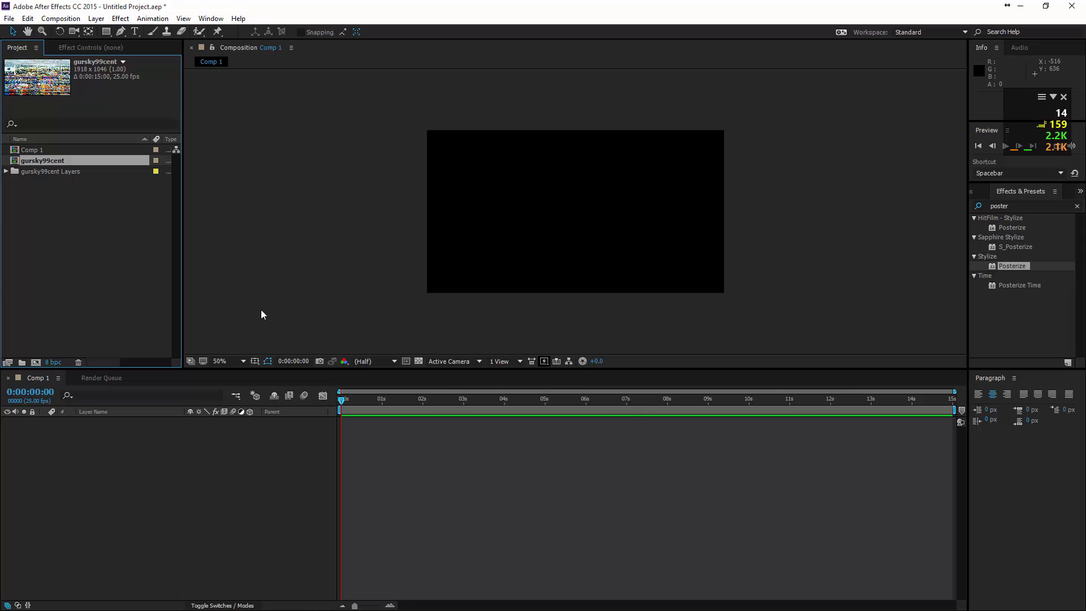
- Add all the gursky99cent layers to Comp 1 and scale them together to 57%
left_click(6, 172)
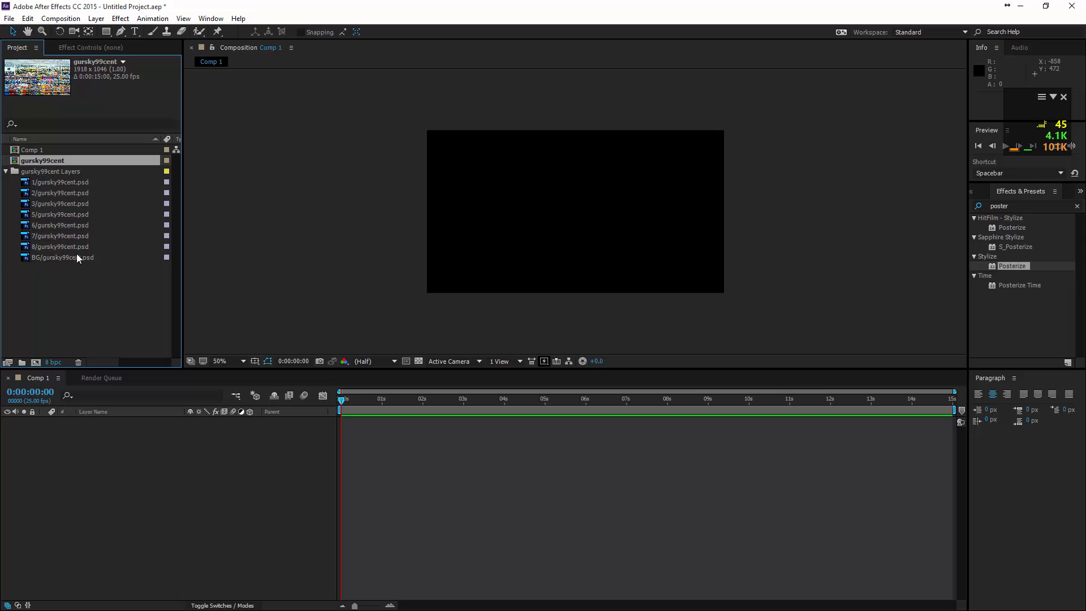
left_click_drag(73, 281, 72, 442)
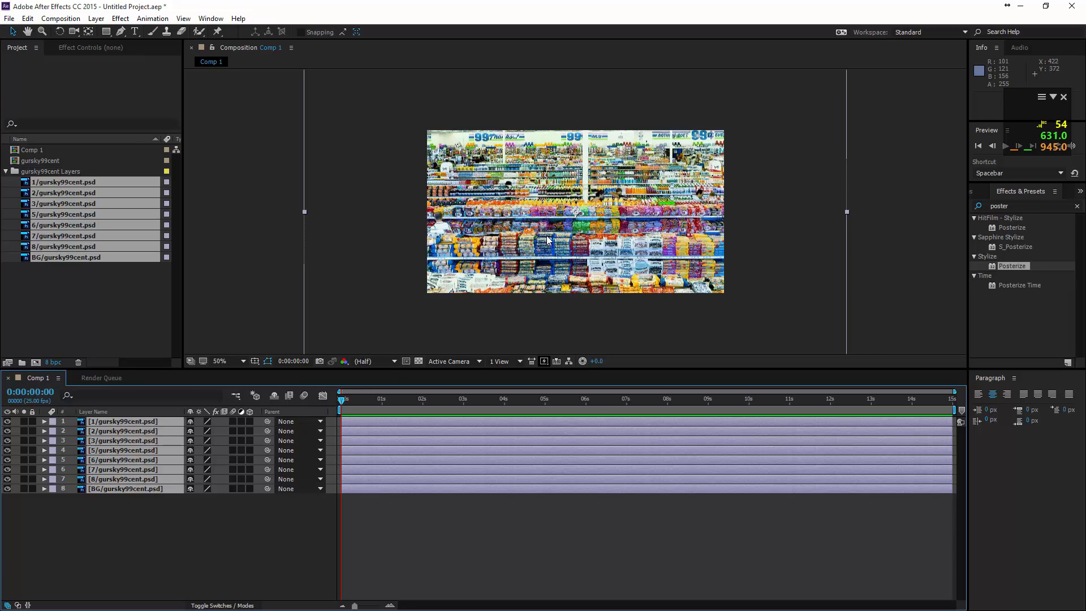
key("s")
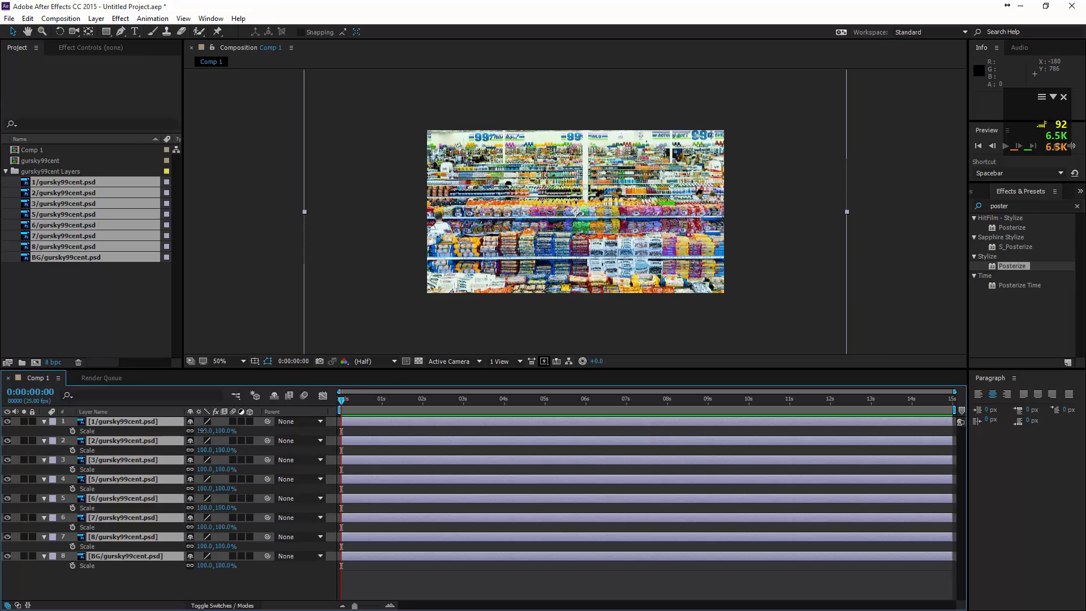
left_click_drag(203, 431, 178, 431)
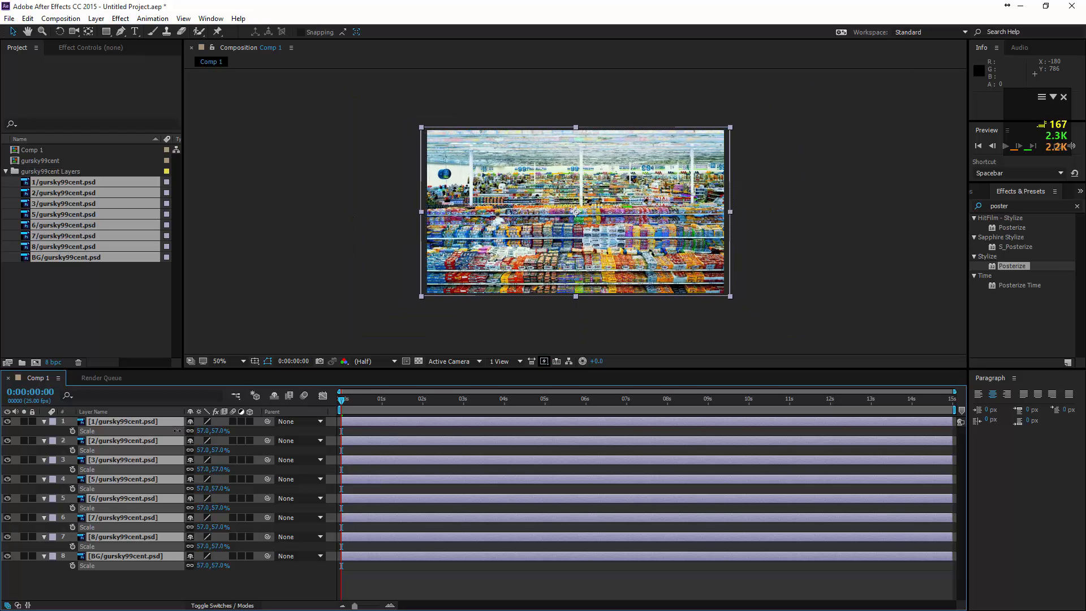
left_click(155, 591)
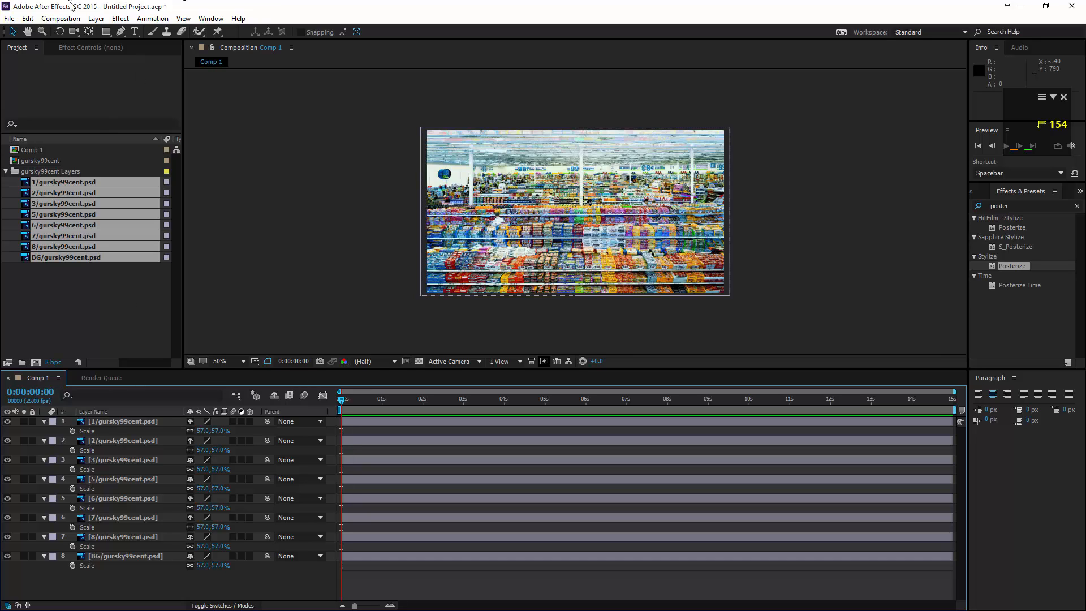
- Create a two-node camera named Camera 1 with the 50mm preset, and dismiss the warning
left_click(94, 18)
mouse_move(215, 33)
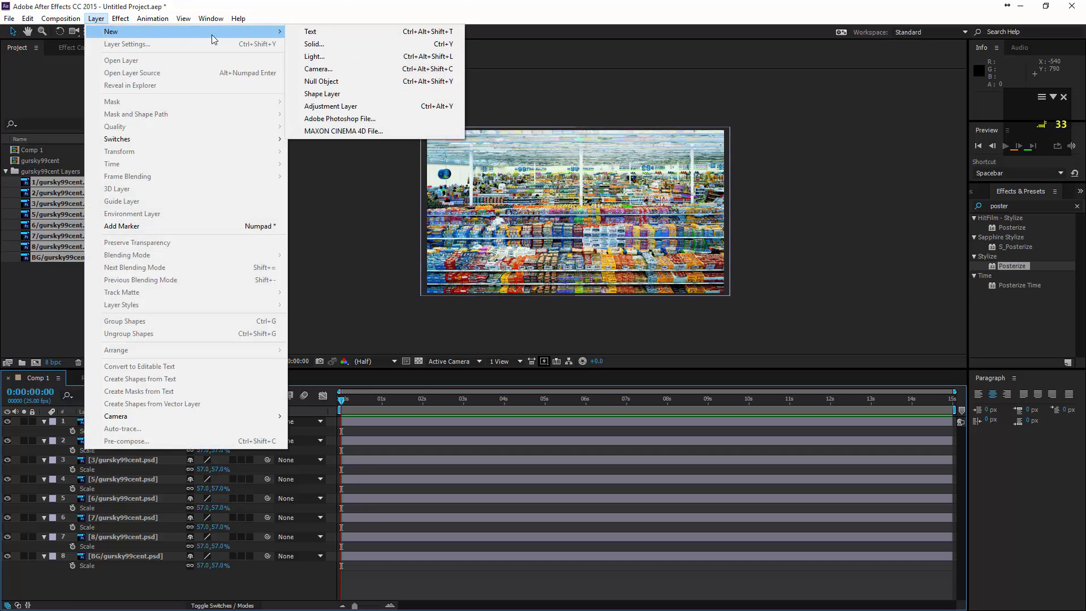
left_click(314, 69)
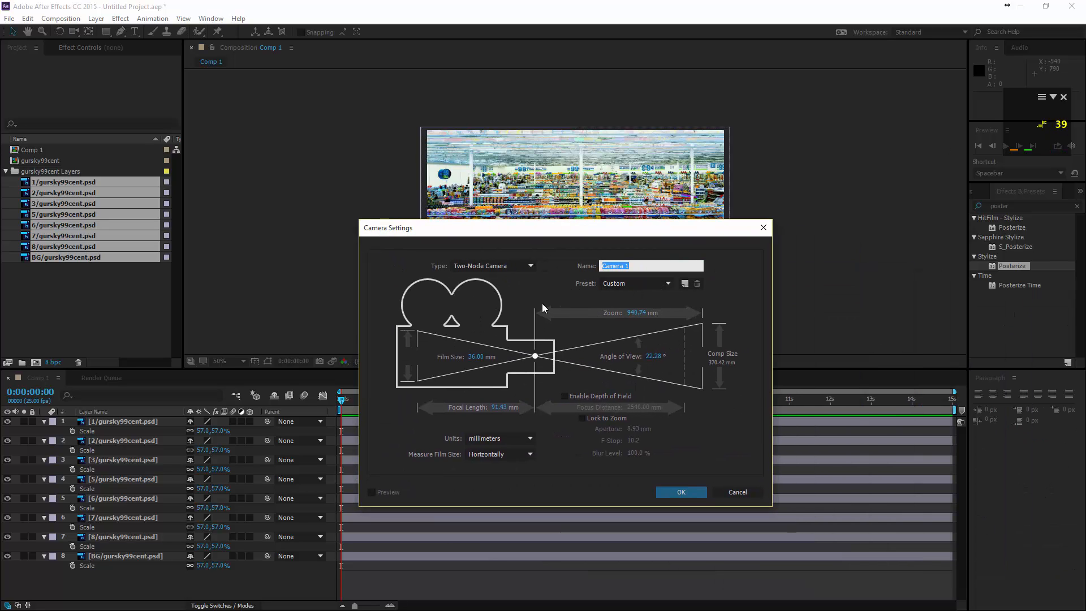
left_click(607, 283)
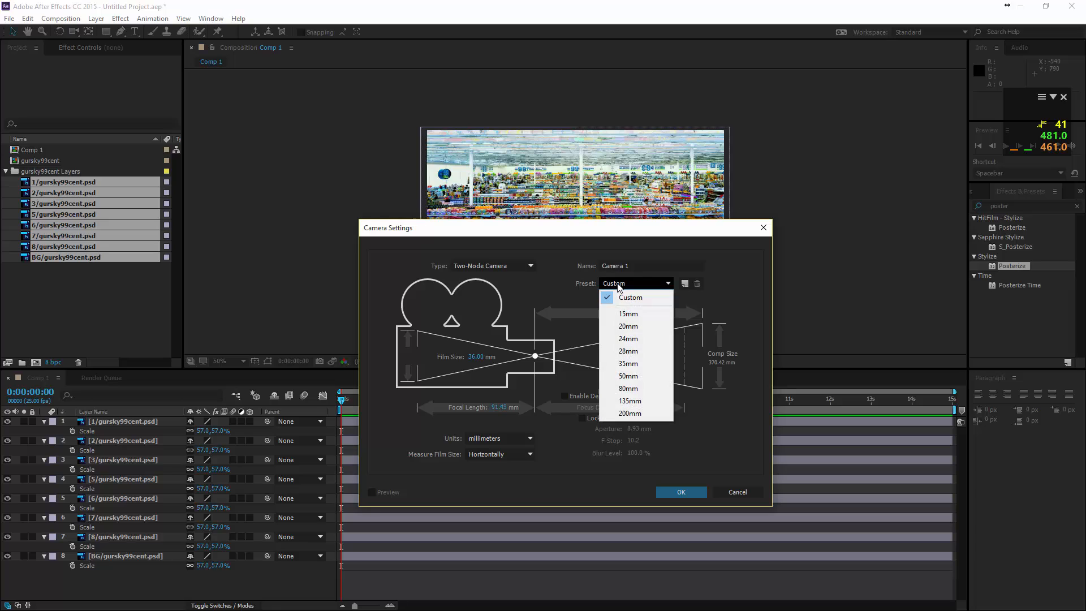
left_click(636, 376)
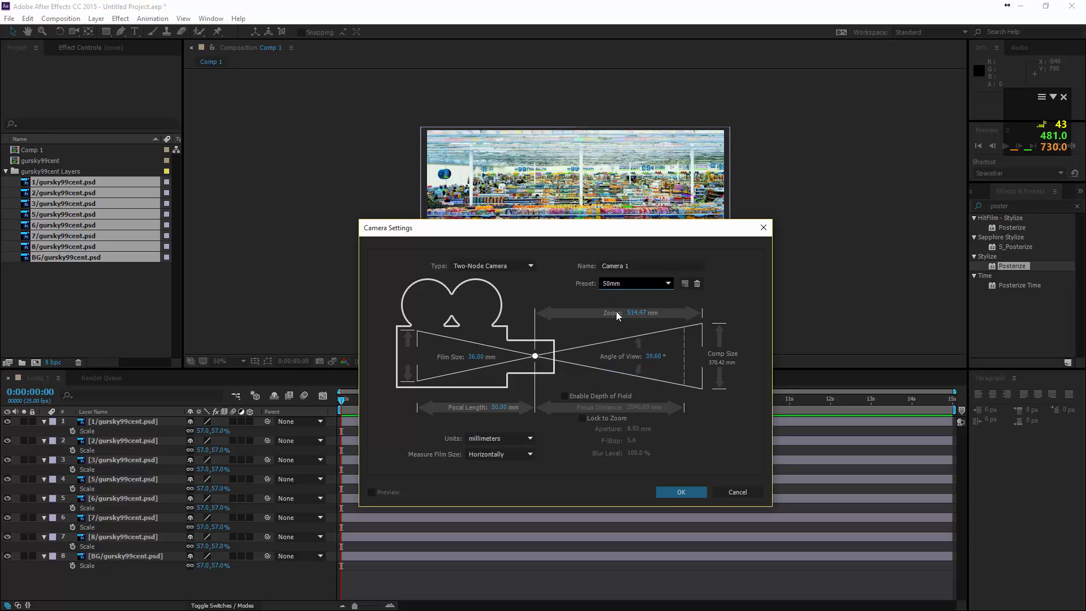
left_click(681, 492)
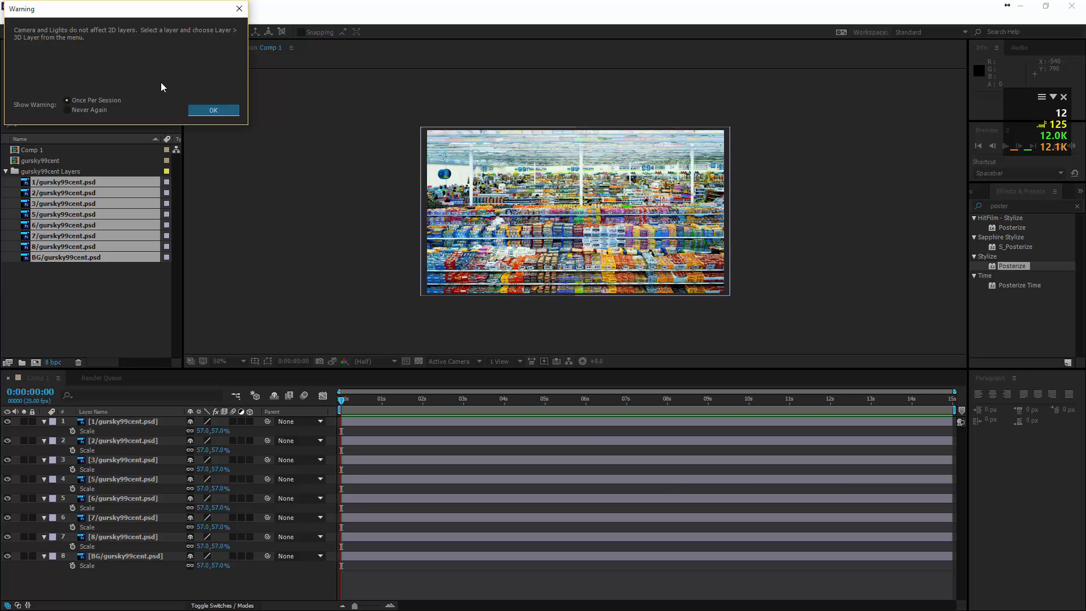
left_click(209, 111)
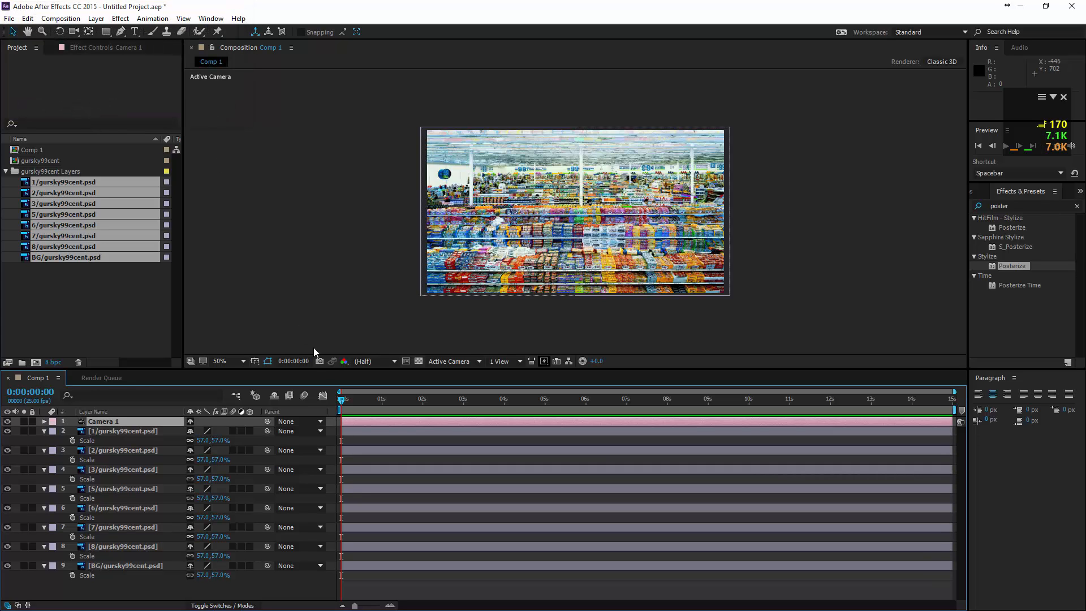
- Turn layers 1, 2 and 3 of gursky99cent.psd into 3D layers and collapse their properties
left_click(250, 431)
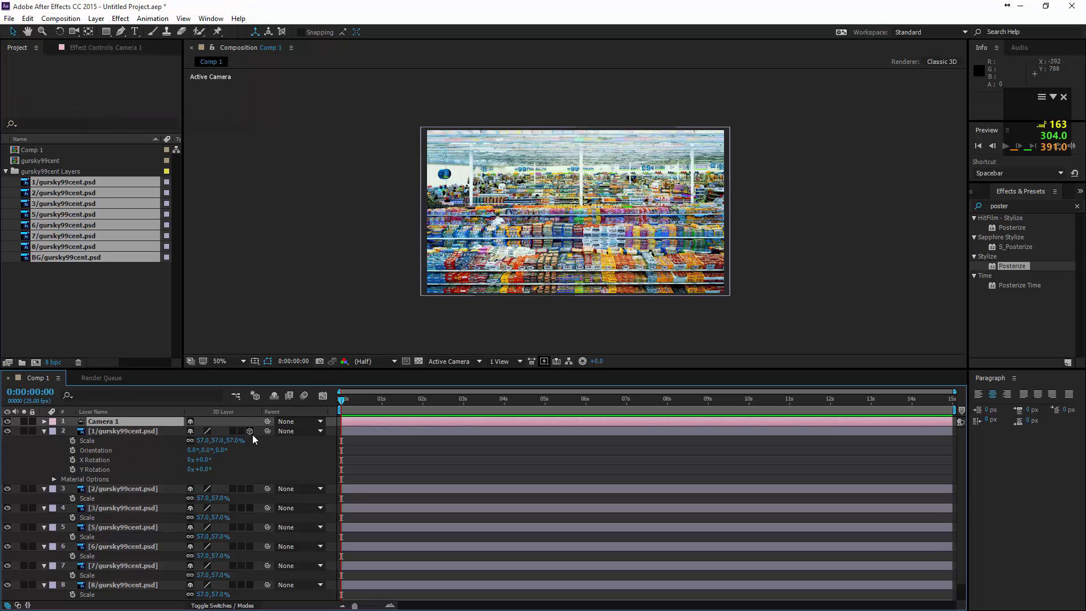
left_click(250, 488)
left_click(249, 546)
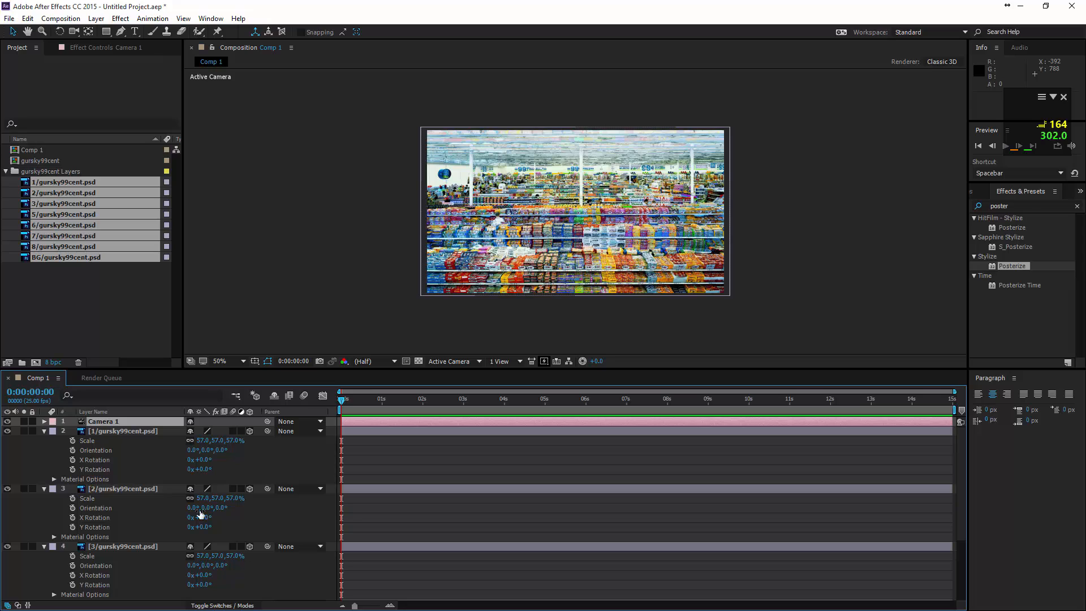
left_click(45, 431)
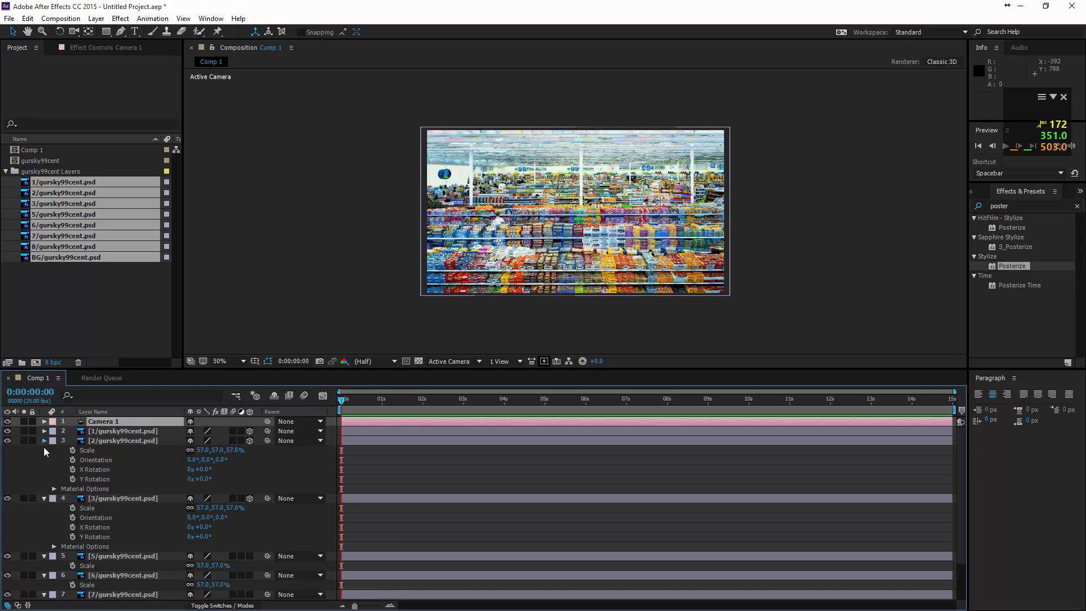
left_click(44, 440)
left_click(44, 450)
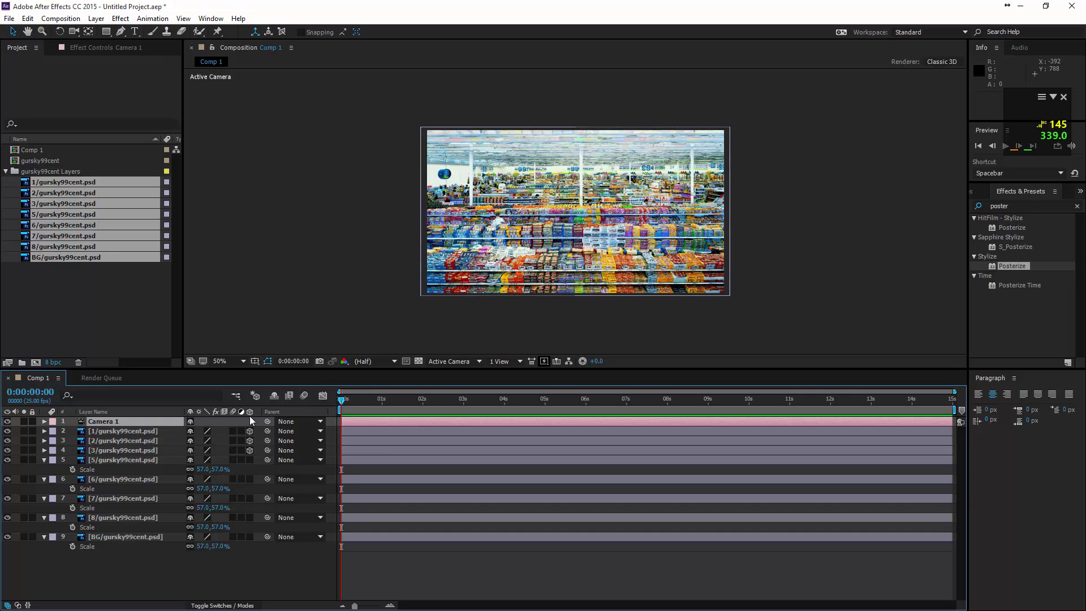
- Collapse the properties of layers 5, 6, 7, 8 and BG together and make them all 3D layers
left_click(71, 459)
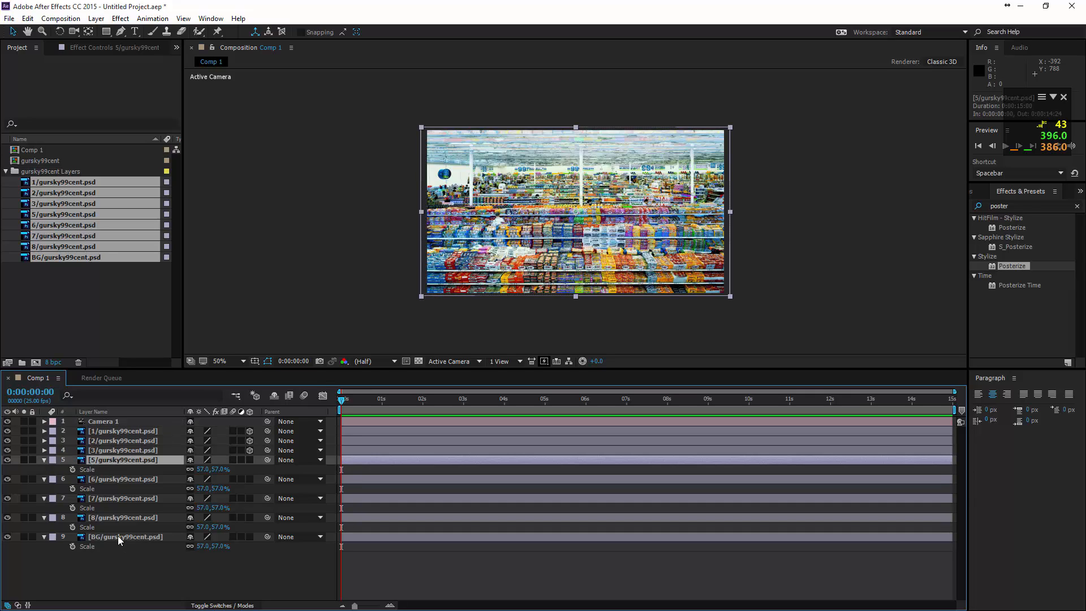
left_click(118, 536, "shift")
left_click(45, 535)
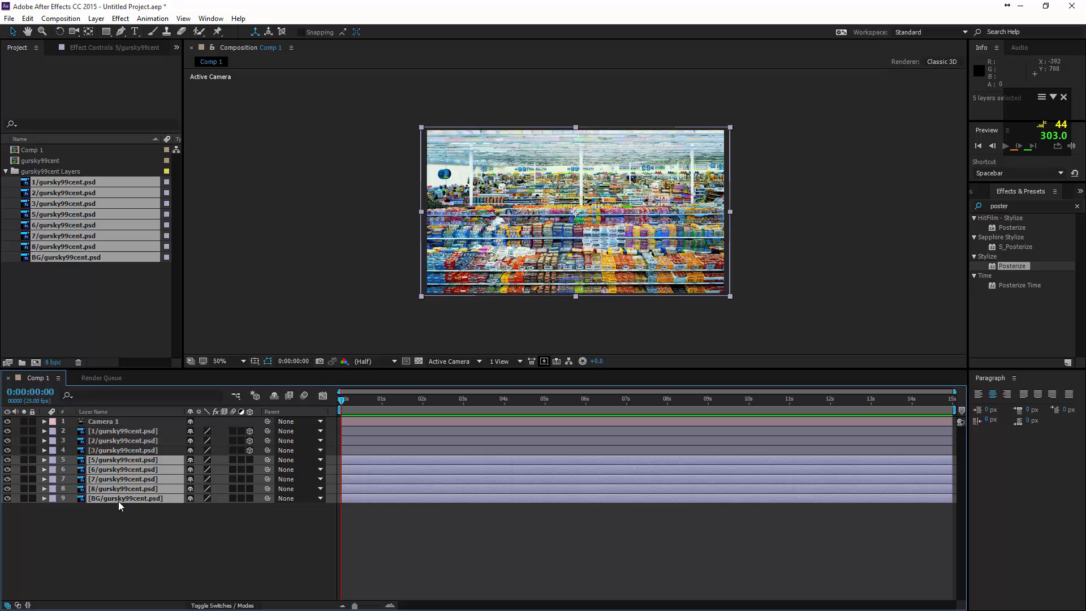
left_click(250, 460)
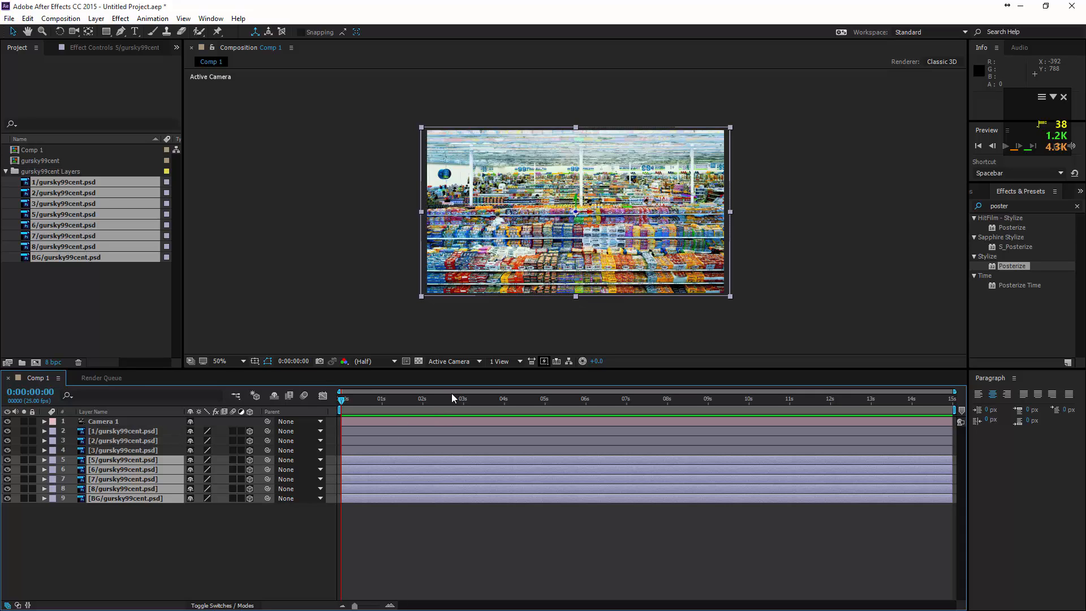
- Split the composition viewer into 2 Views - Horizontal and make the Top view active with no layers selected
left_click(494, 361)
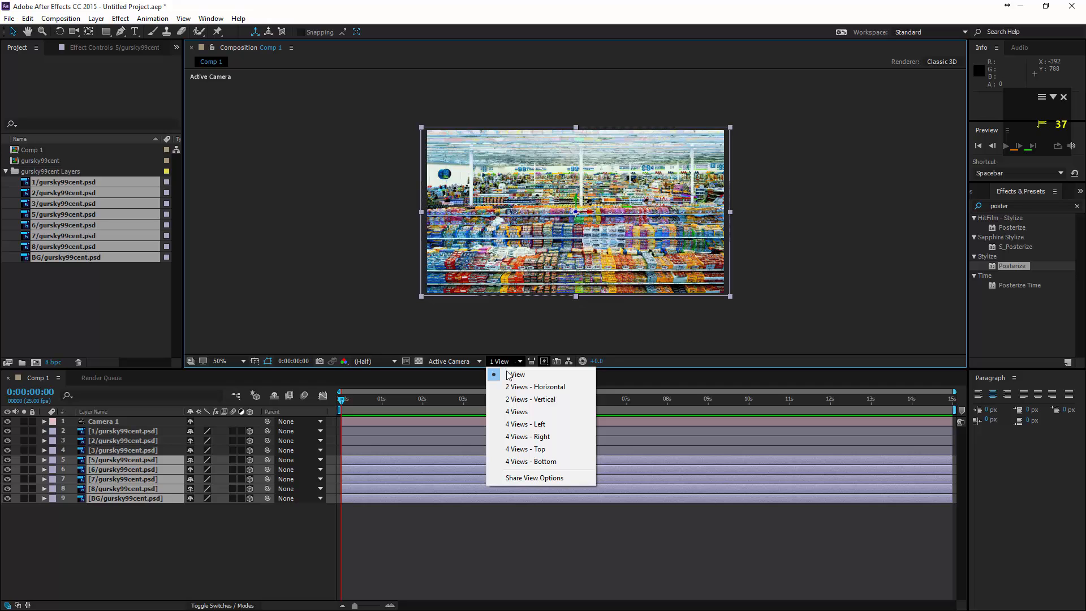
left_click(512, 387)
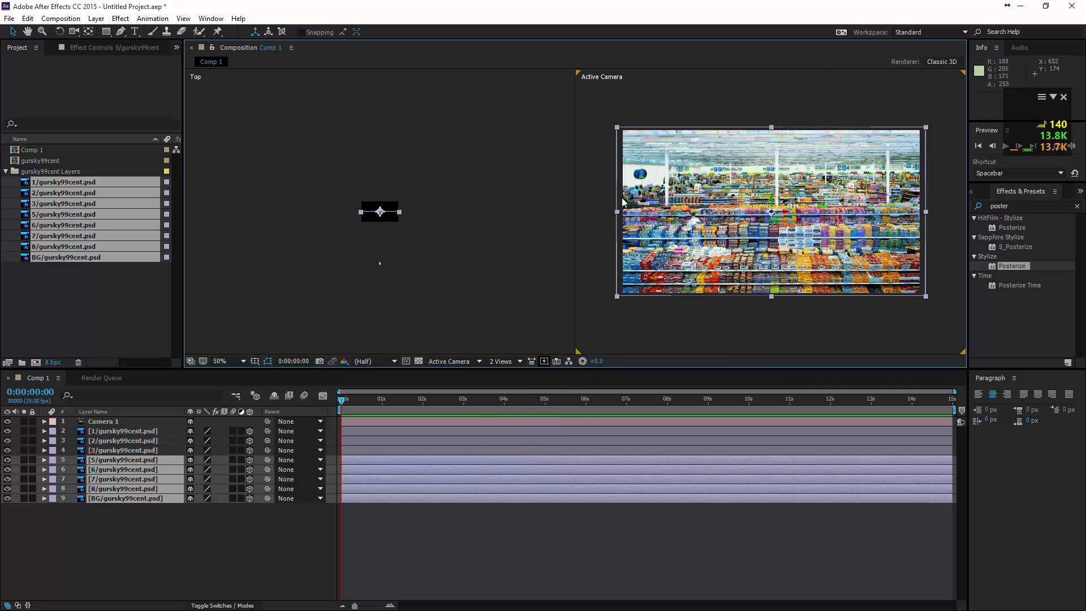
left_click(412, 232)
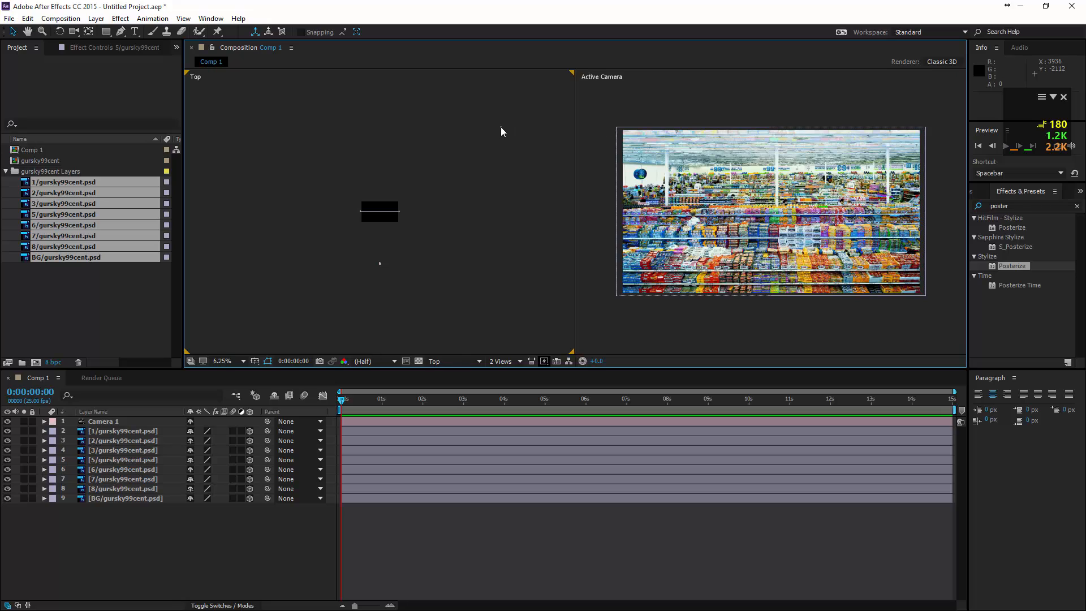
- Look at the stacked layers in perspective from Custom View 1, and return that viewer to Top
left_click(442, 362)
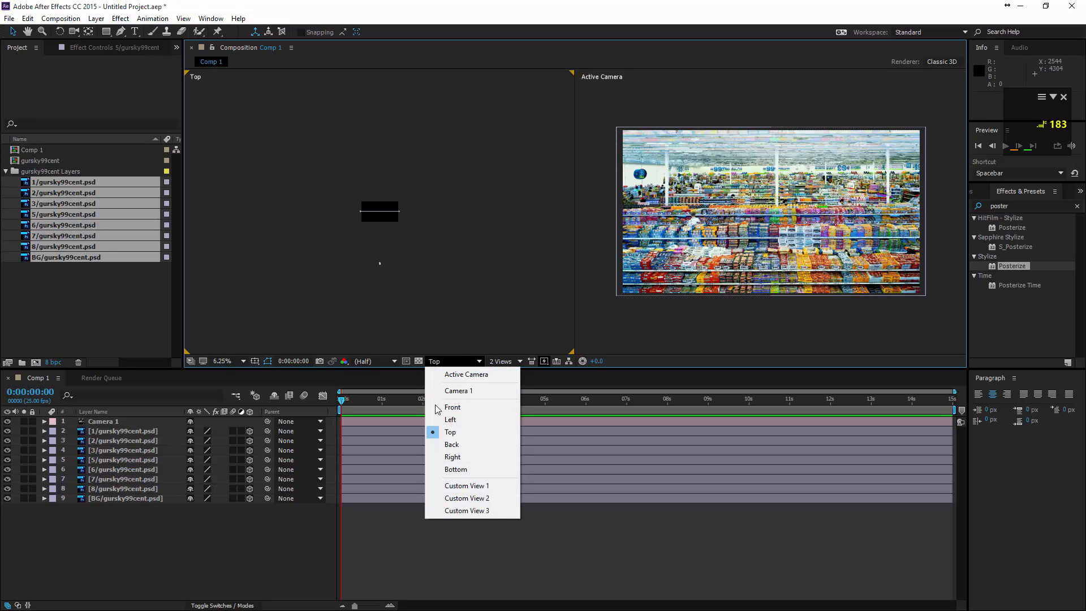
left_click(472, 487)
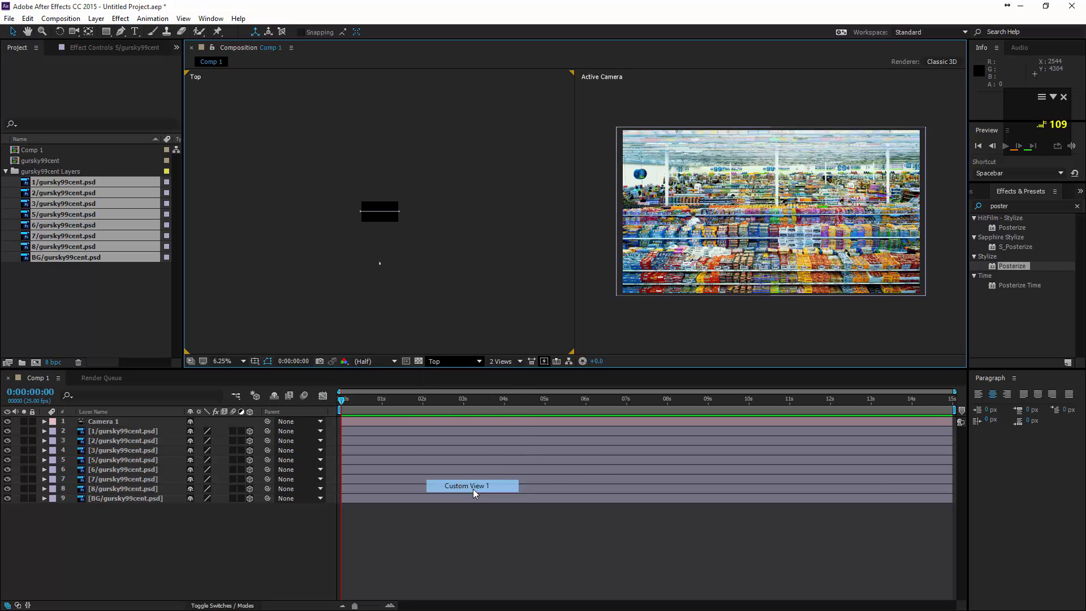
scroll(382, 213, "up", 4)
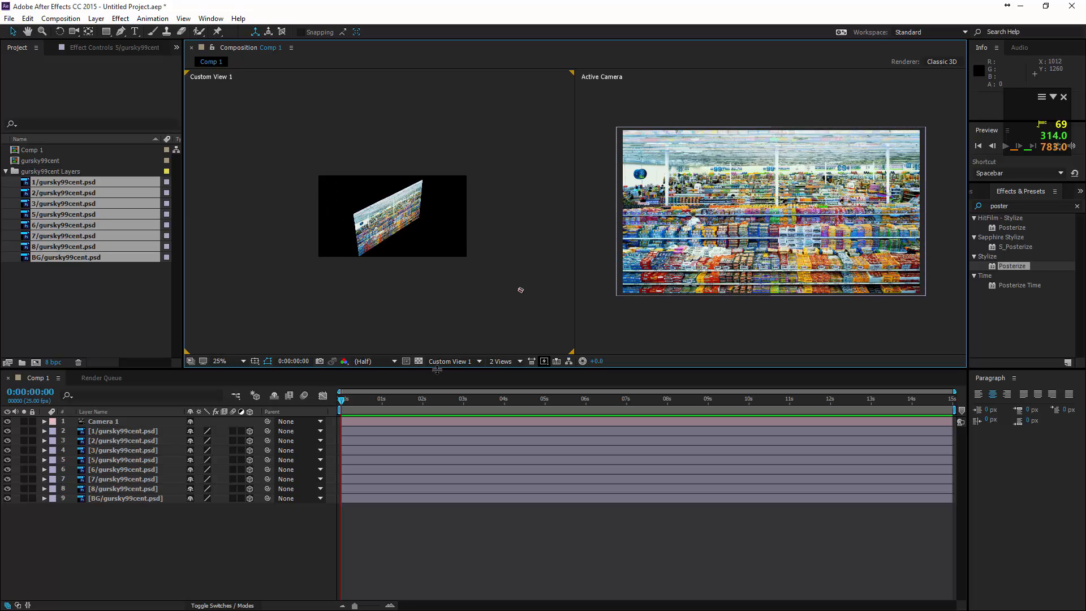
left_click(459, 361)
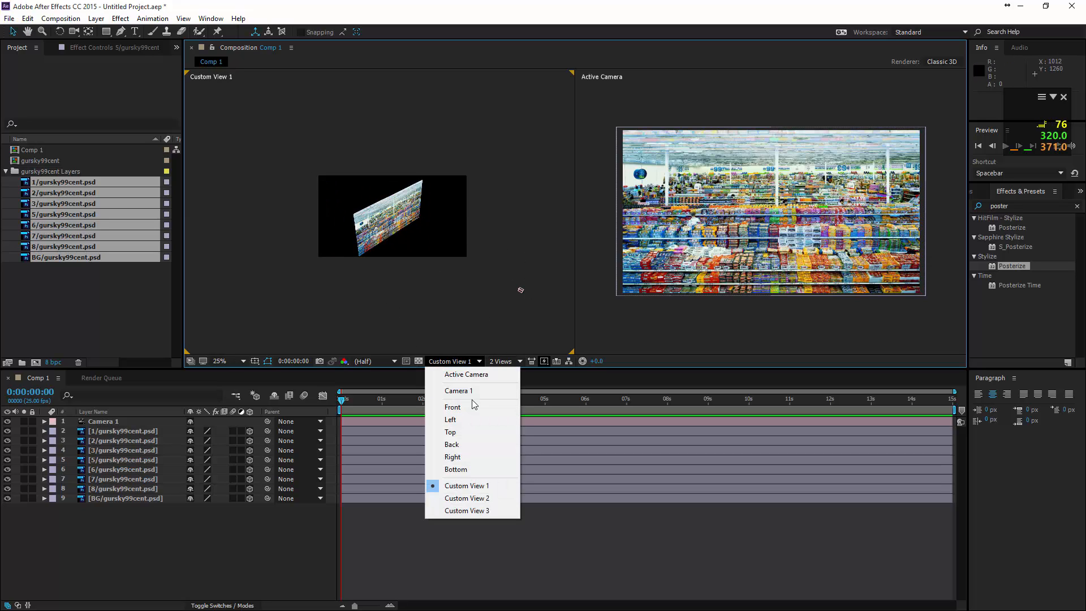
left_click(458, 431)
- Select Camera 1 in the Top view, with both the camera and the layer stack in frame
scroll(400, 226, "down", 2)
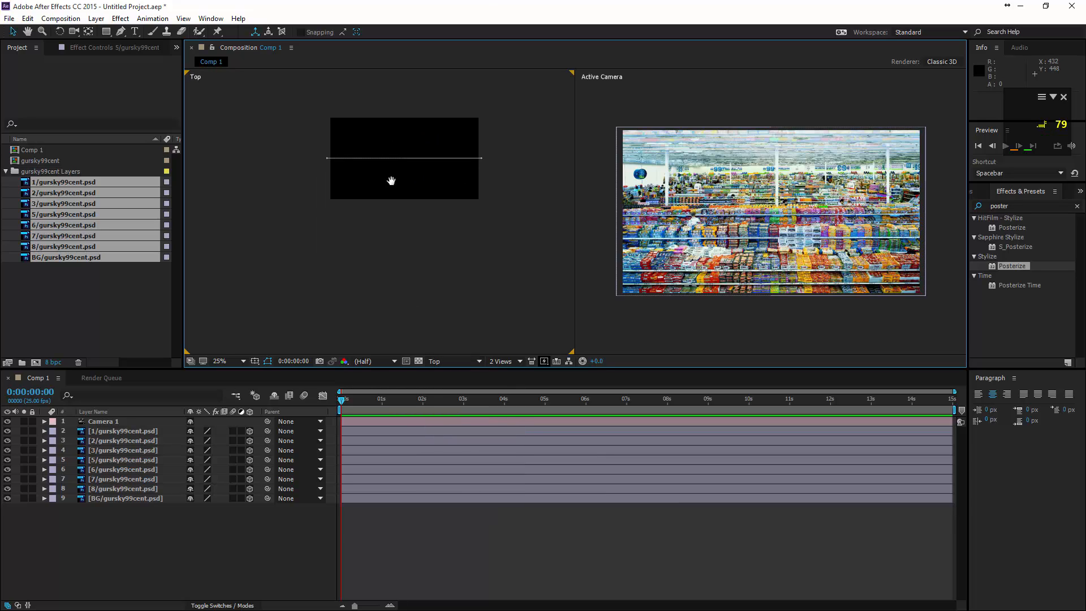
left_click(393, 290)
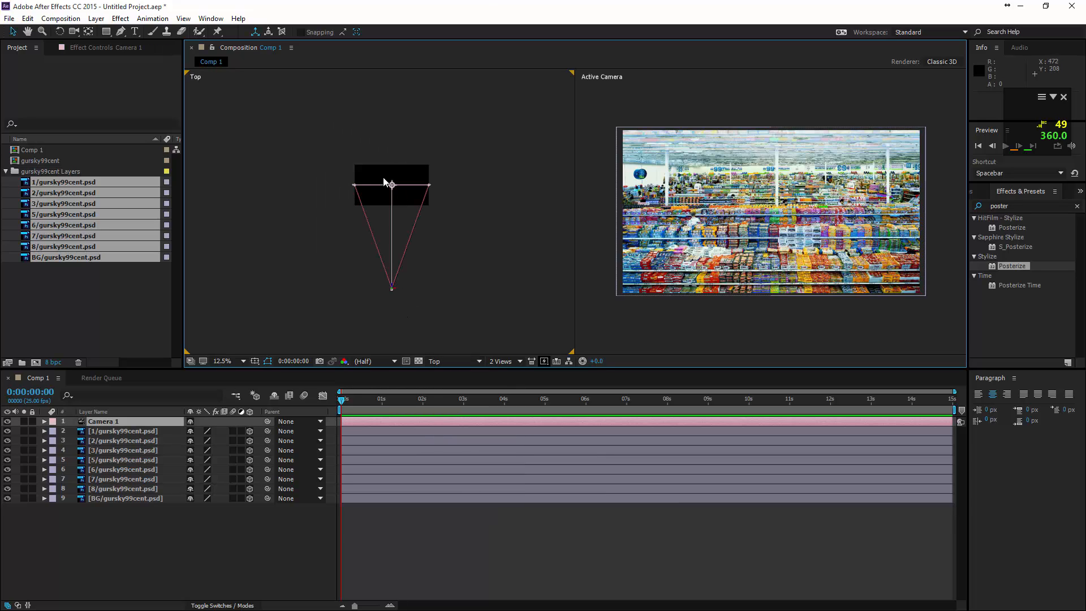
- Reveal the Position property of all eight image layers, from layer 1 to BG, and leave no layer selected
scroll(388, 189, "up", 4)
left_click_drag(423, 135, 391, 198)
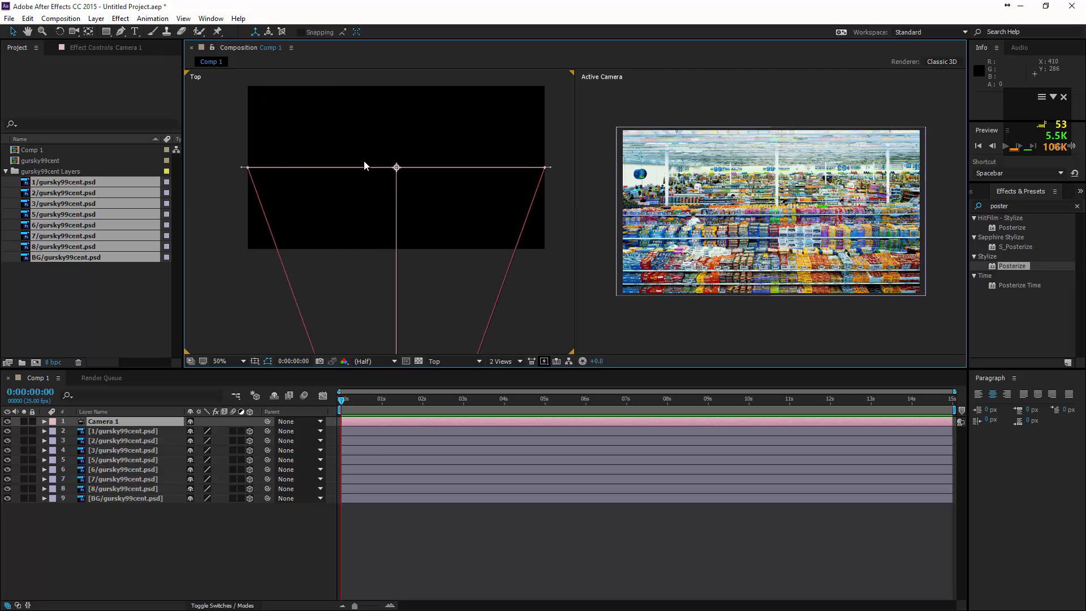
left_click_drag(446, 148, 420, 206)
scroll(436, 146, "down", 2)
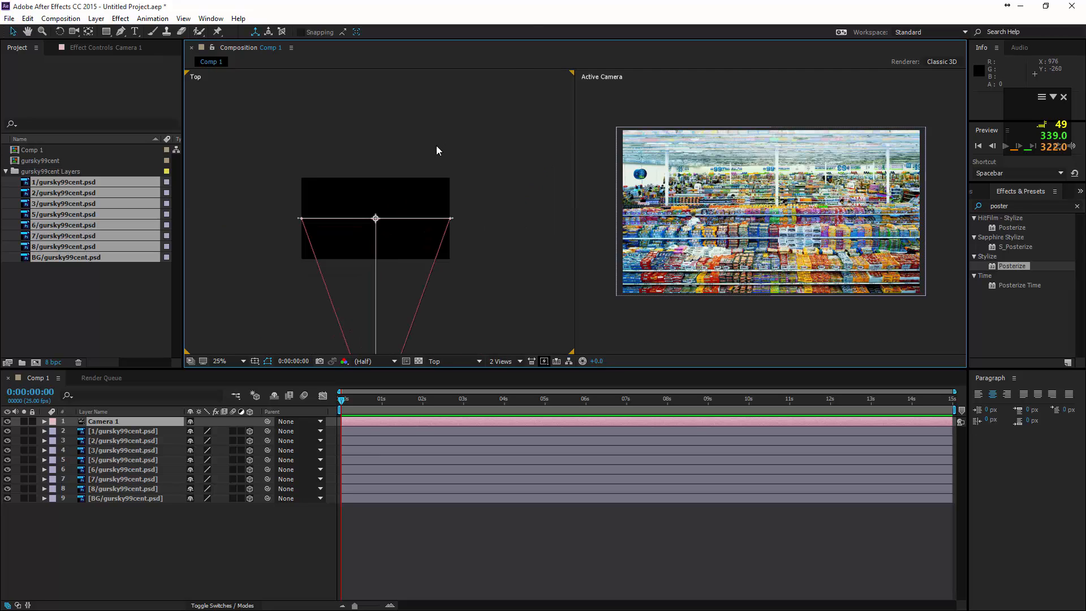
left_click(130, 433)
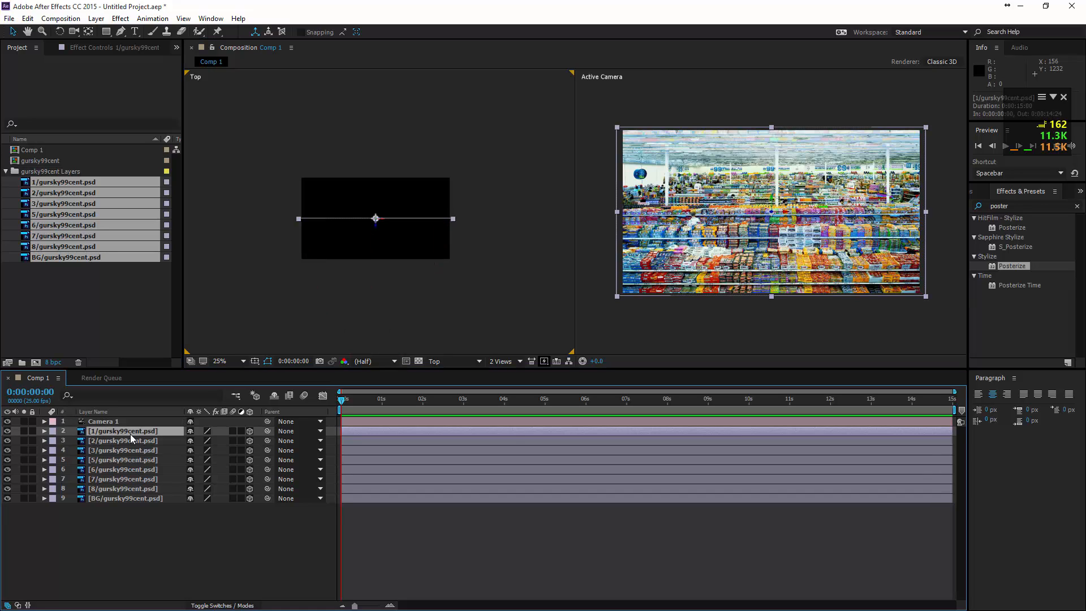
key("p")
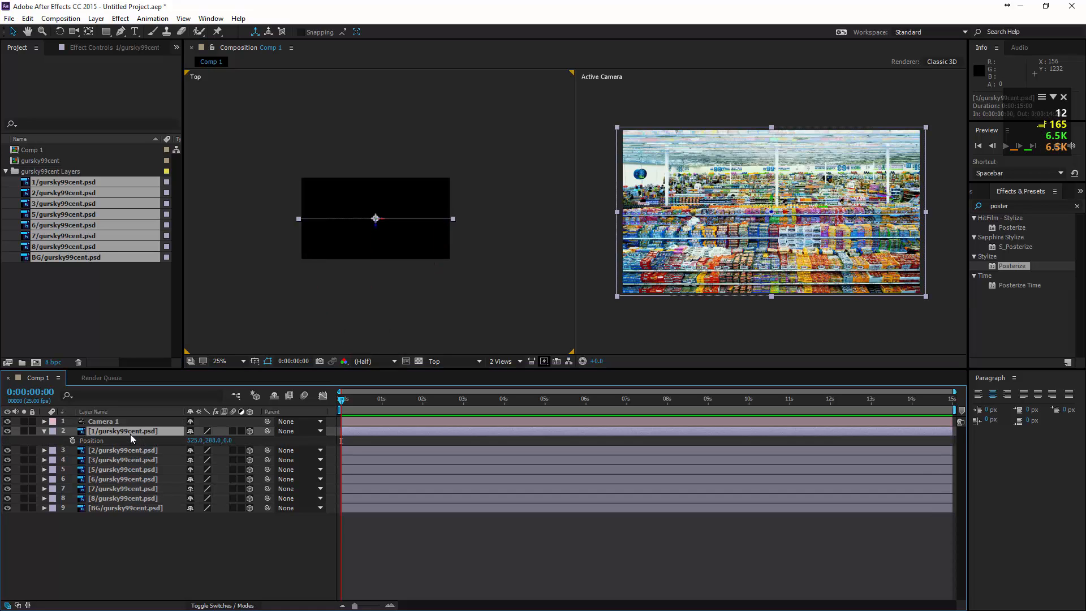
left_click(121, 507, "shift")
key("p")
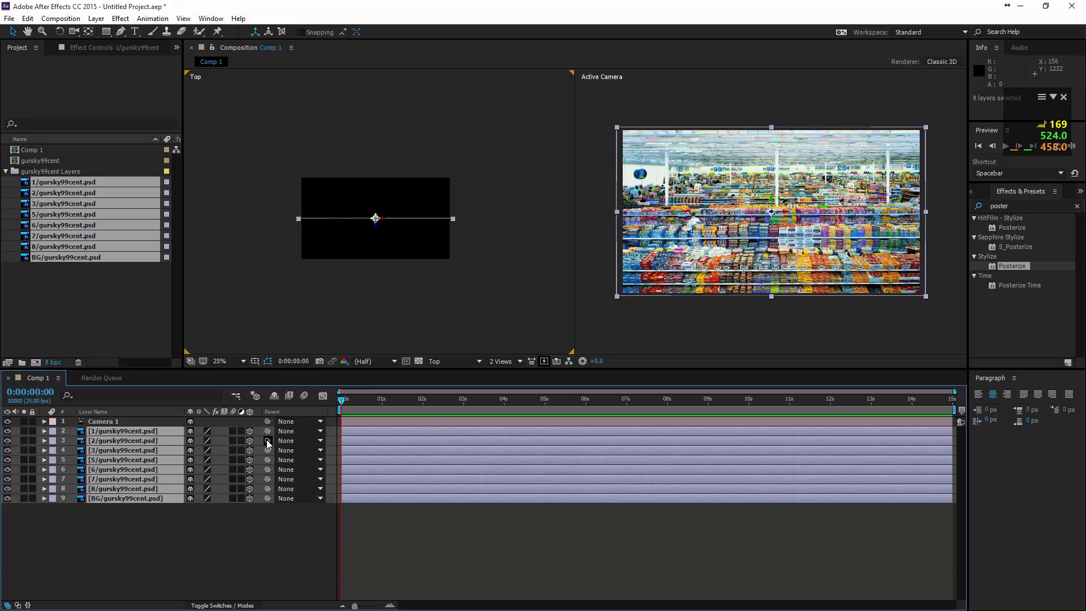
key("p")
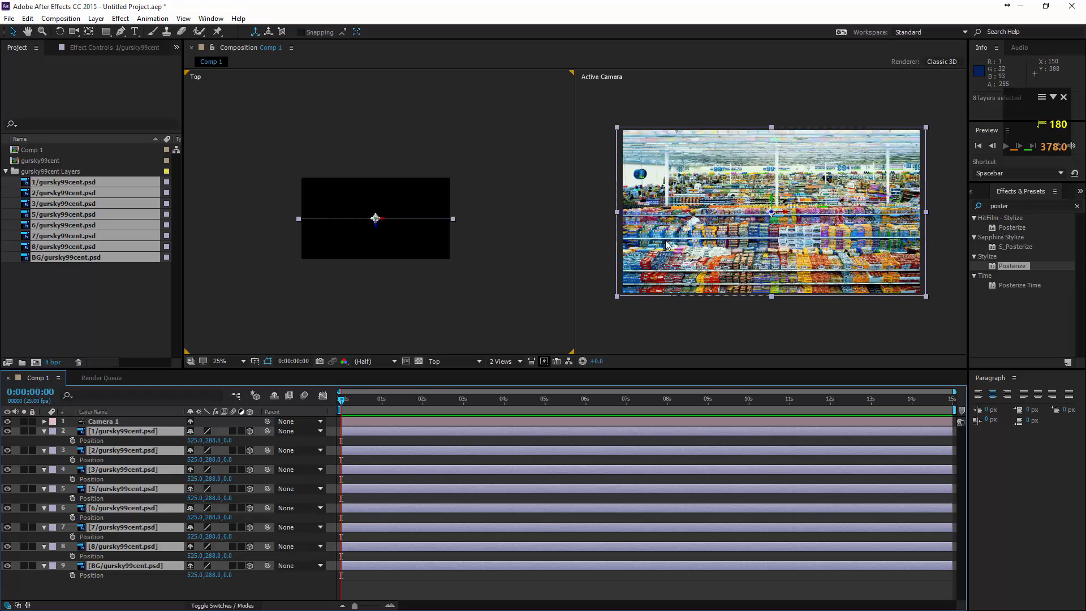
left_click(503, 256)
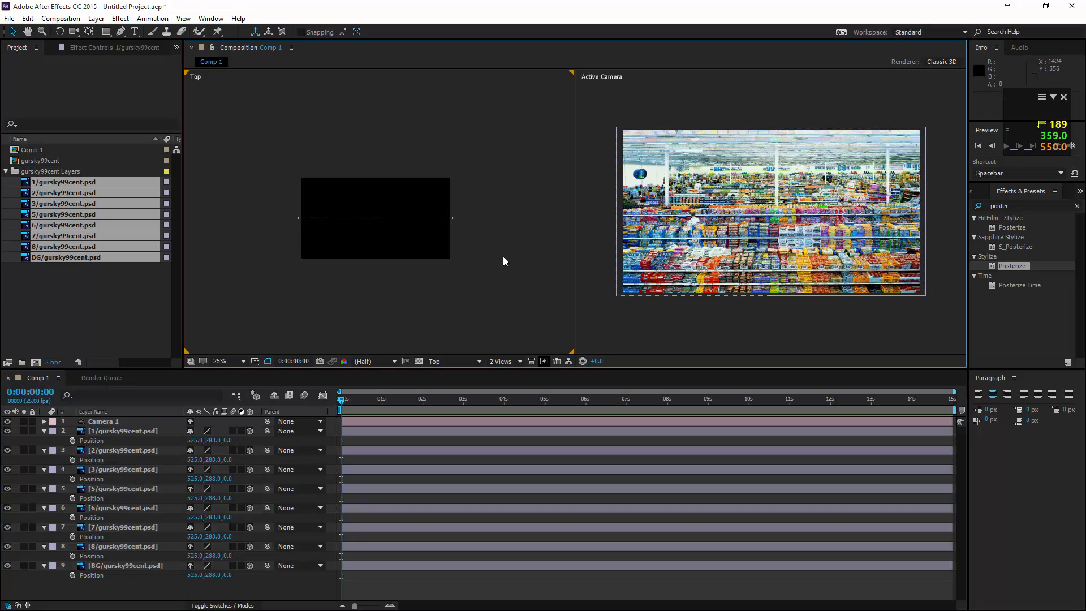
- Push layer 2 back in depth by setting its Z position to 500
scroll(428, 214, "down", 1)
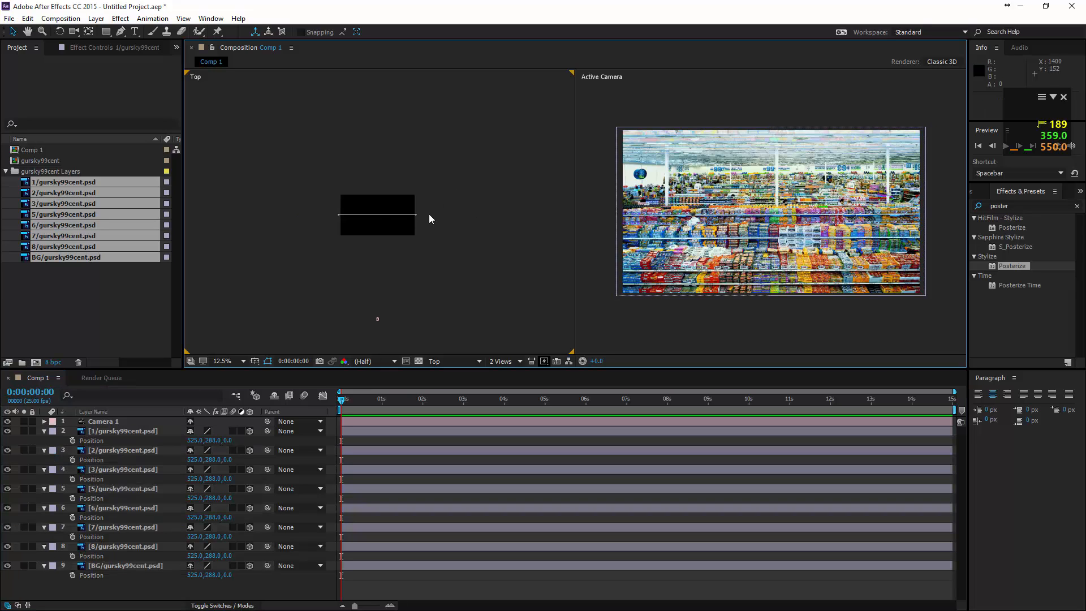
left_click(122, 430)
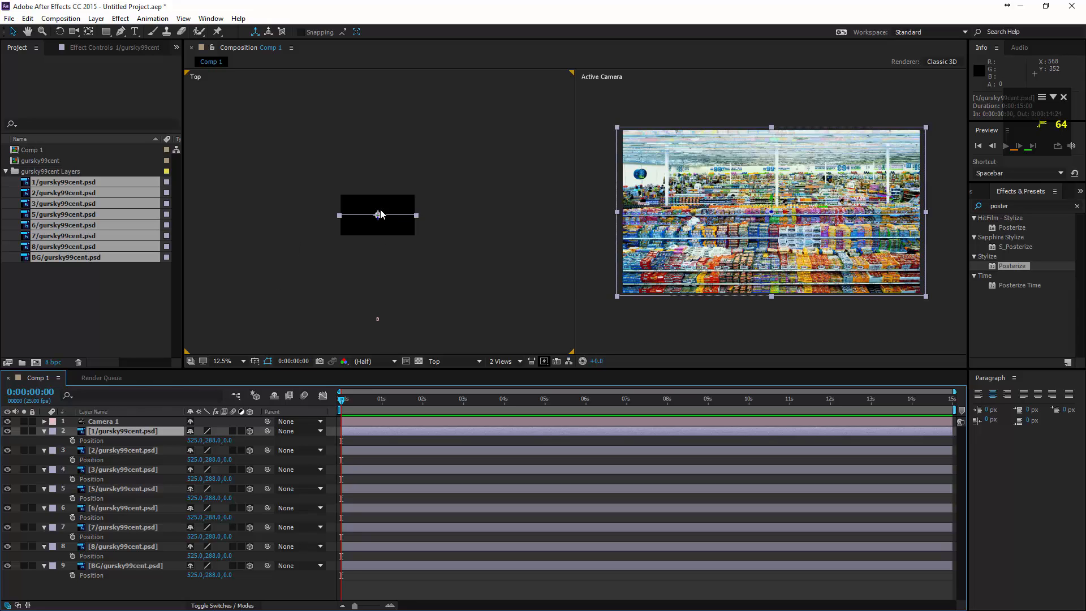
left_click(122, 451)
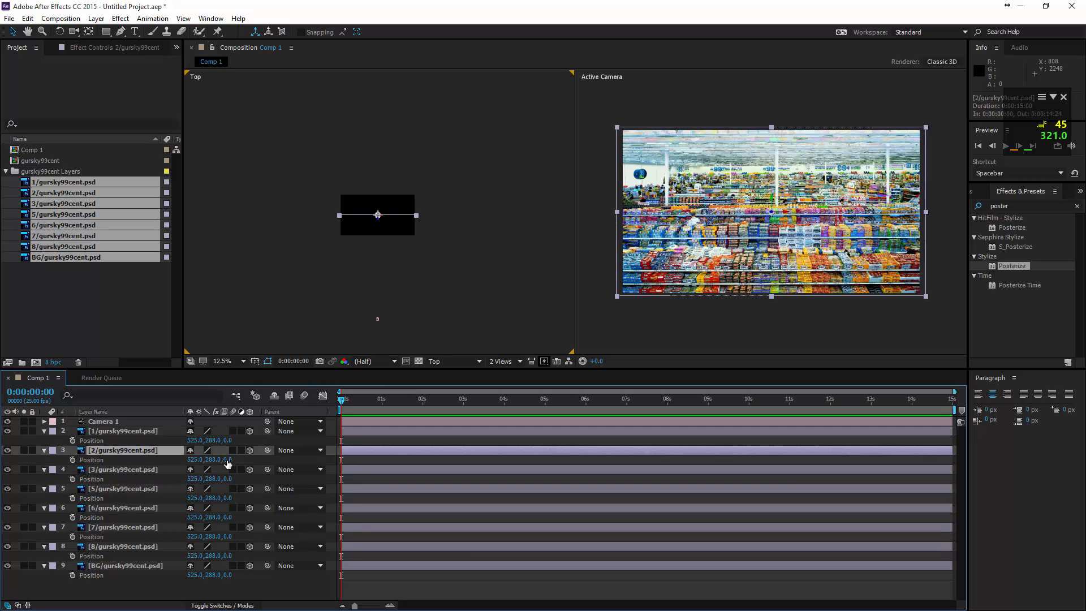
left_click_drag(229, 460, 319, 468)
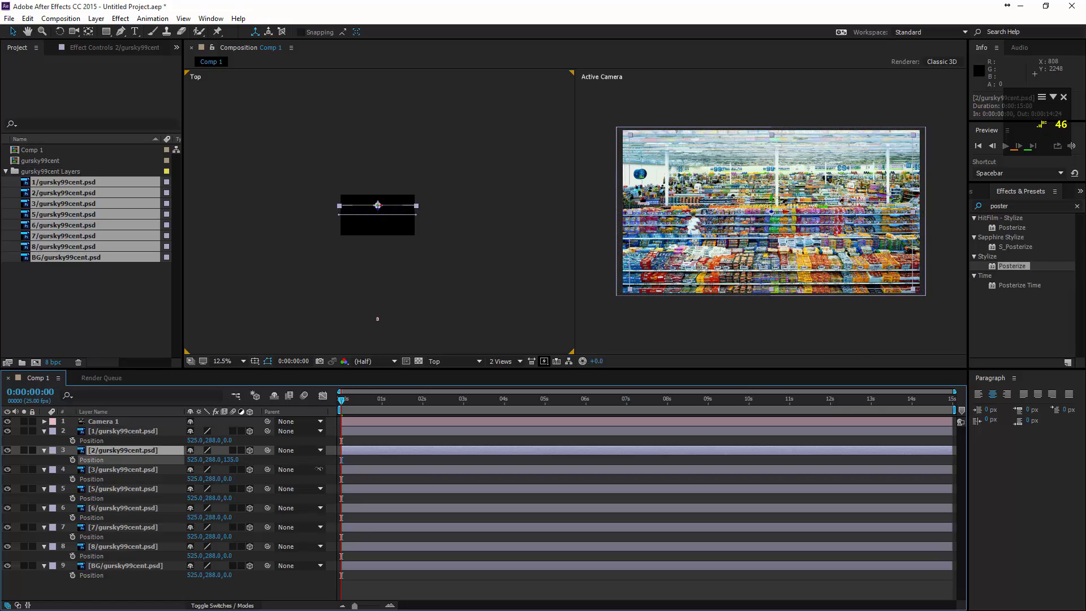
left_click(232, 459)
type("500")
key("Return")
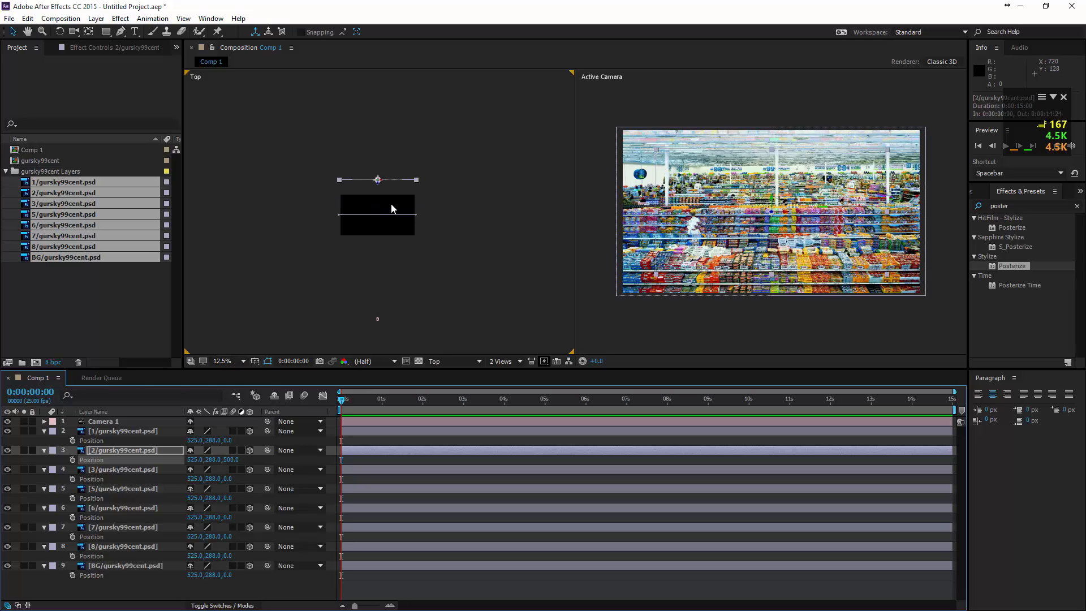
- Set the Z position of layer 3 to 1000 and of layer 5 to 1500
left_click(138, 471)
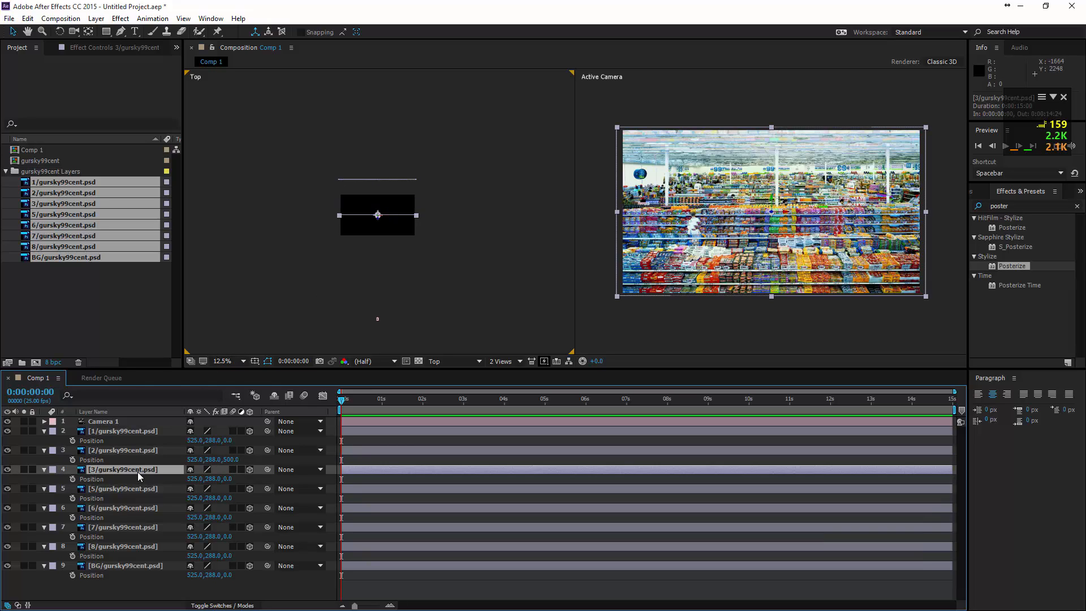
left_click(228, 478)
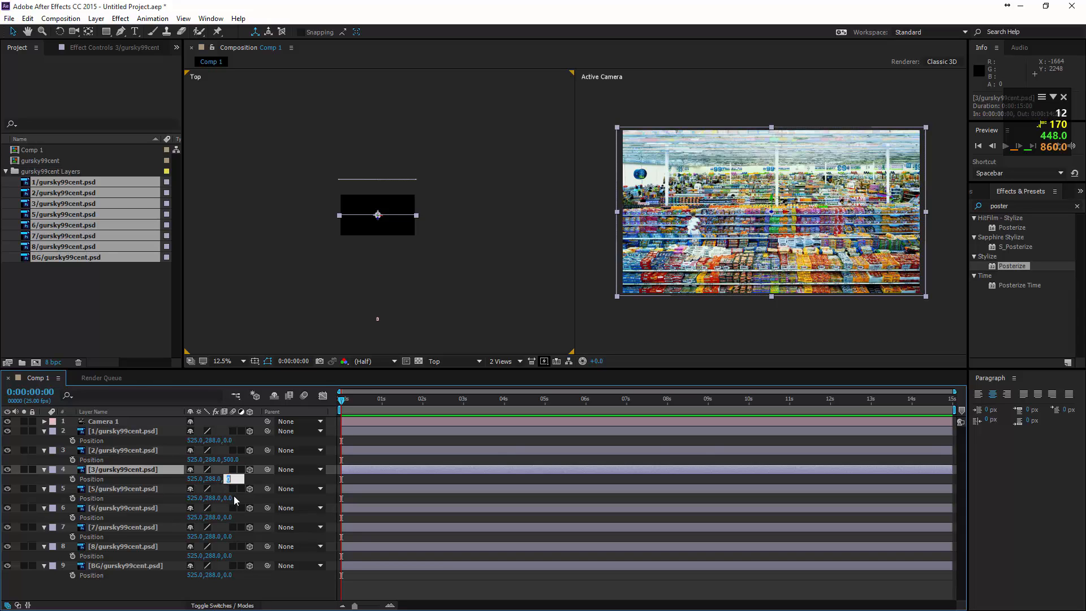
type("1000")
key("Return")
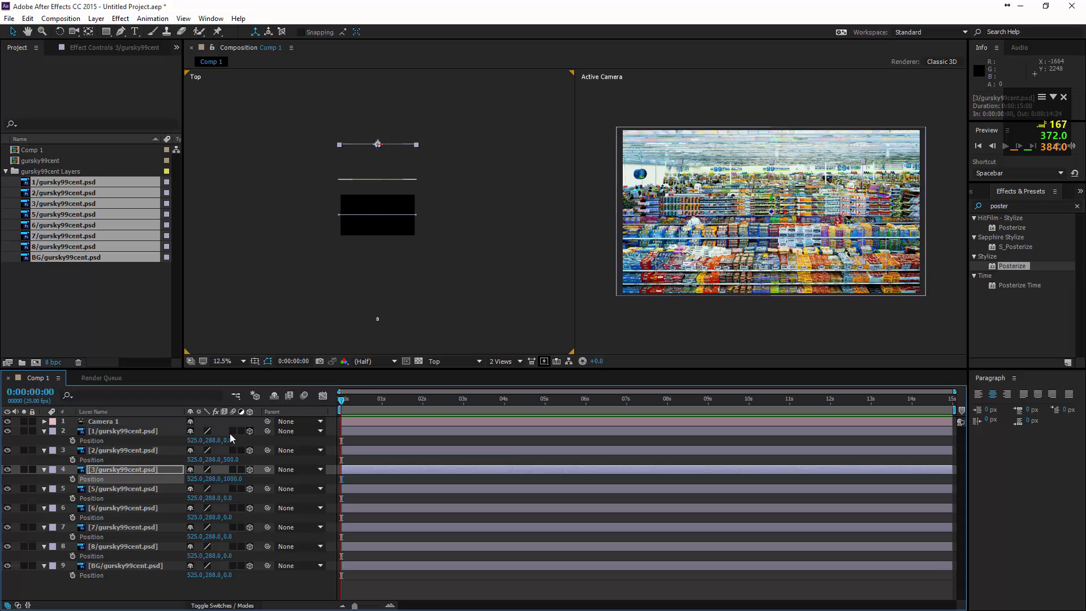
left_click(118, 490)
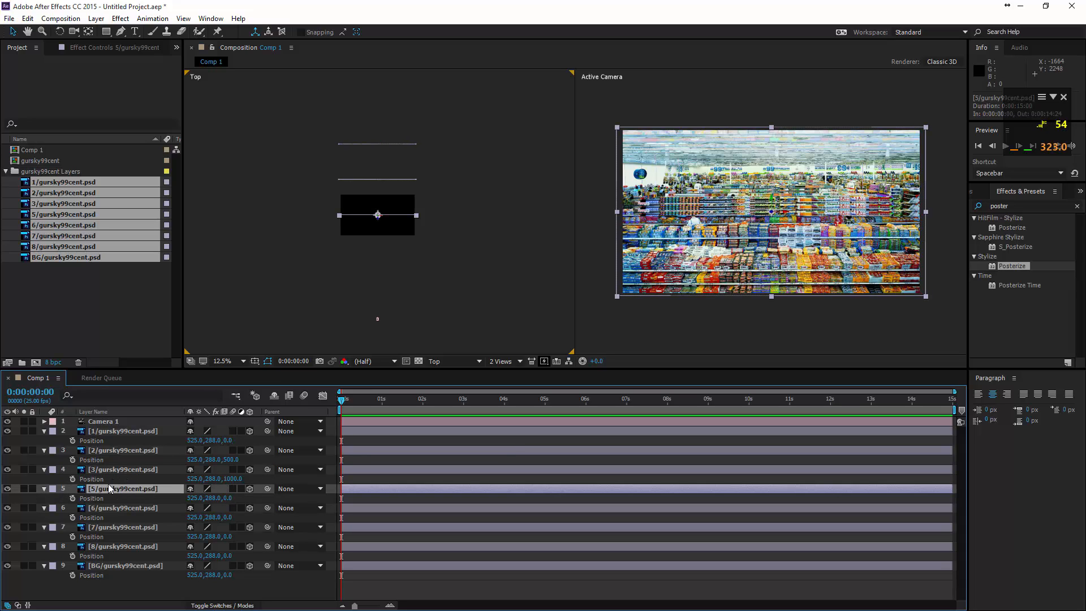
left_click(228, 498)
type("1500")
key("Return")
- Set the Z position of layer 6 to 2000 and of layer 7 to 2500
left_click(132, 507)
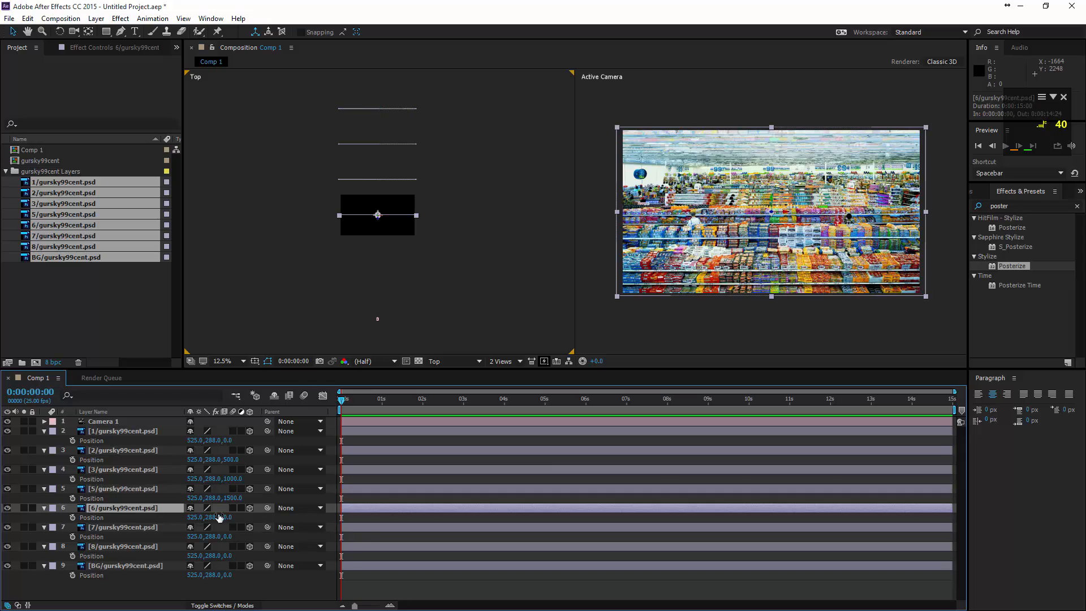
left_click(229, 517)
key("Return")
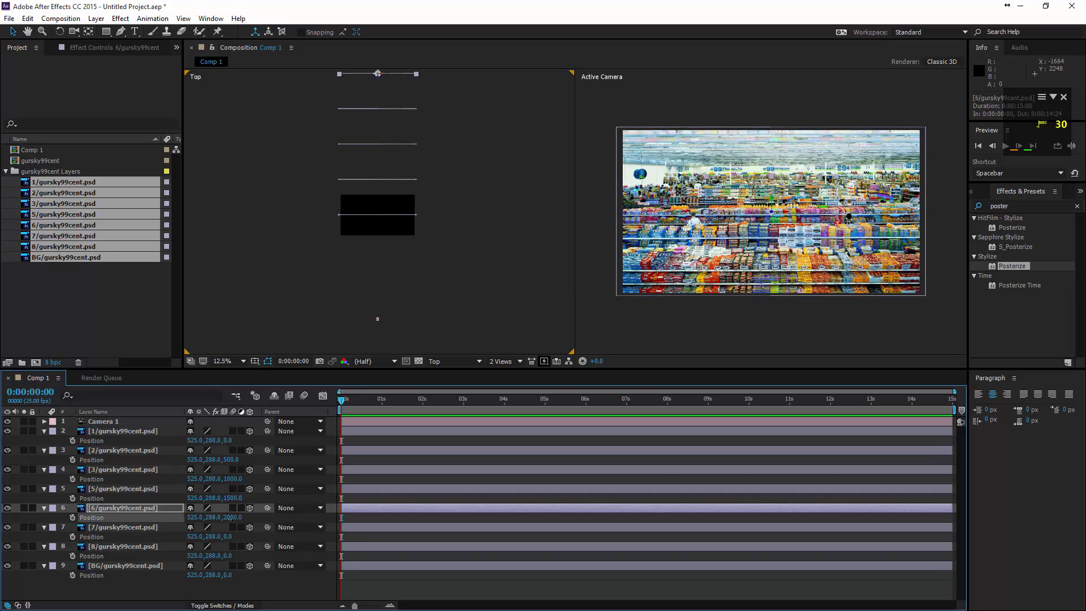
left_click(126, 528)
left_click(229, 536)
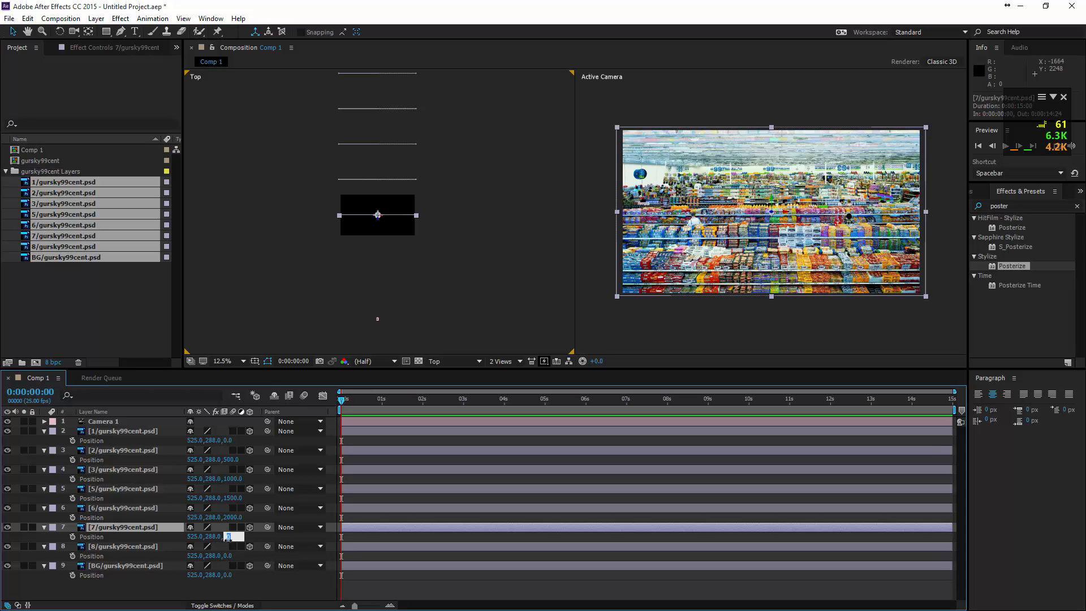
type("2500")
key("Return")
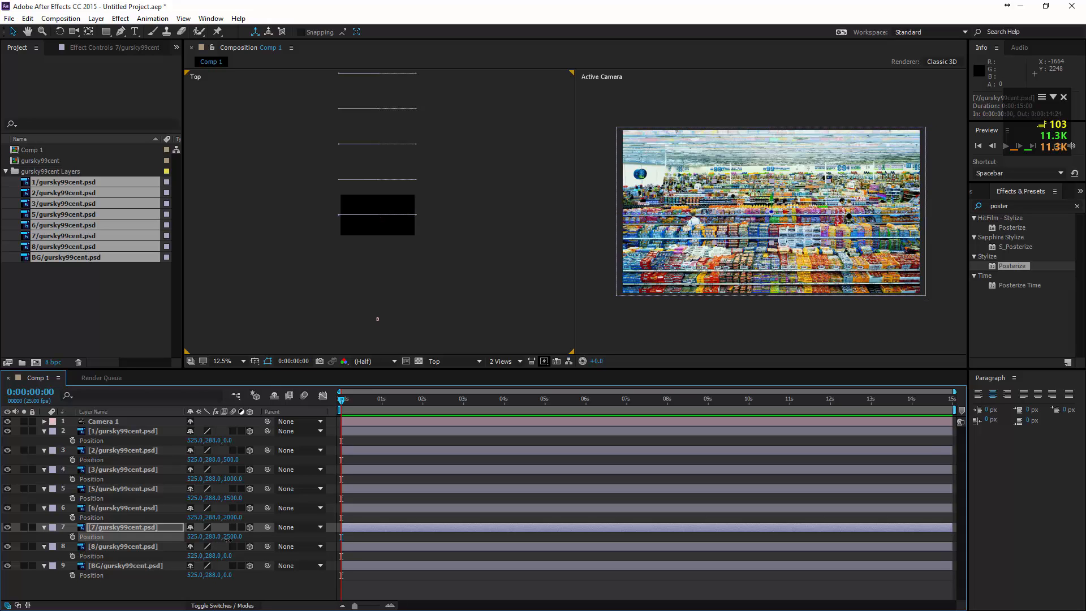
- Set the Z position of layer 8 to 3000 and of the BG layer to 3500
left_click(149, 548)
left_click(228, 557)
type("2")
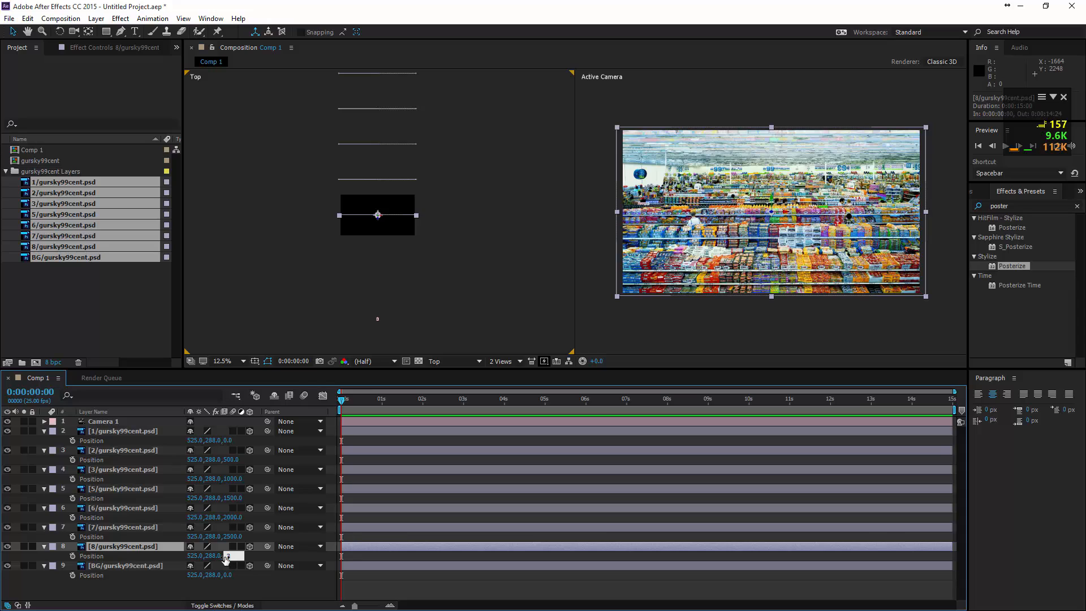
type("000")
key("Return")
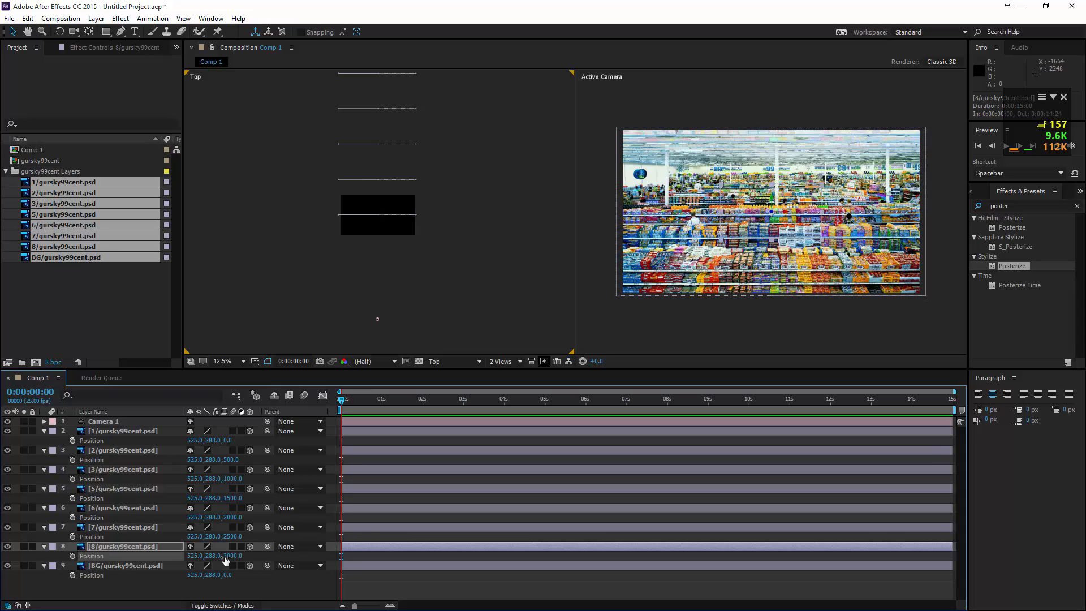
left_click(145, 566)
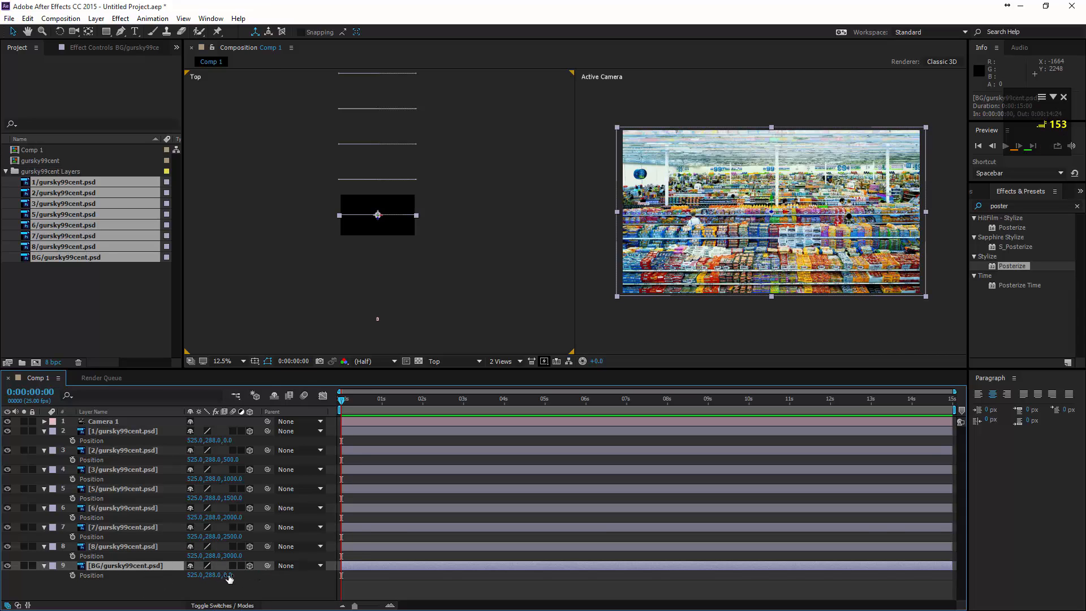
left_click(229, 575)
type("35")
key("Return")
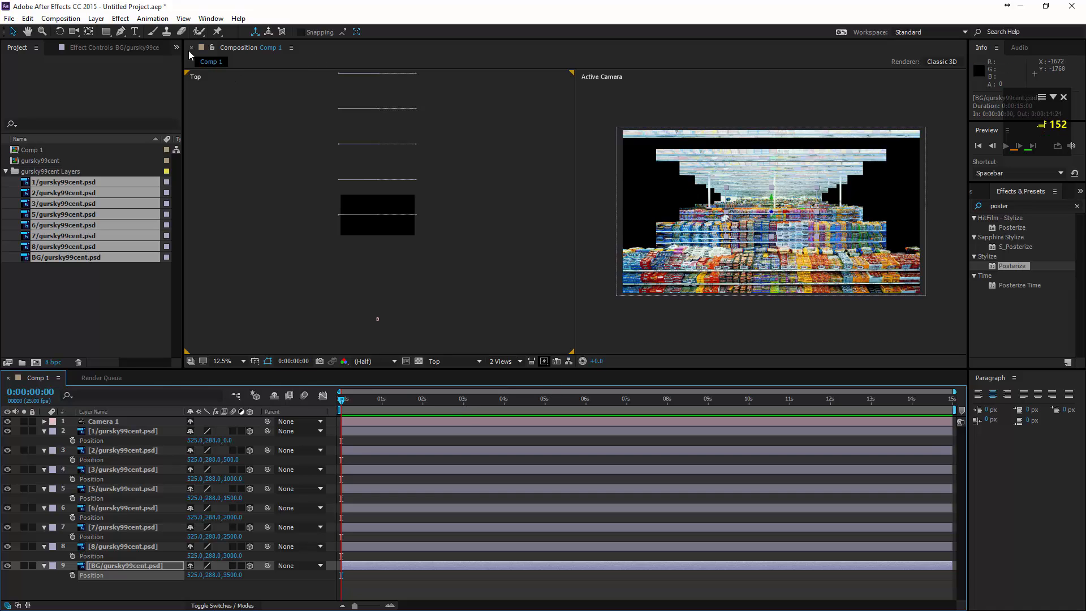
- Orbit the camera in the Active Camera view to check the spacing of the layers, and undo the orbit
left_click(75, 31)
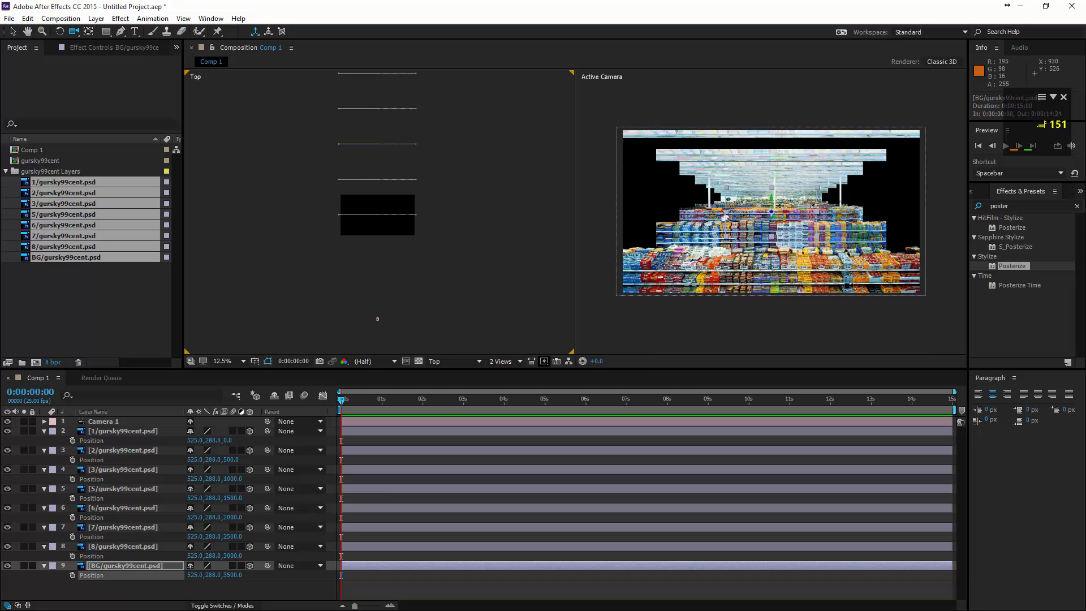
mouse_move(759, 224)
left_mouse_down()
mouse_move(781, 224)
mouse_move(739, 223)
mouse_move(782, 224)
mouse_move(760, 229)
left_mouse_up()
key("ctrl+z")
key("ctrl+z")
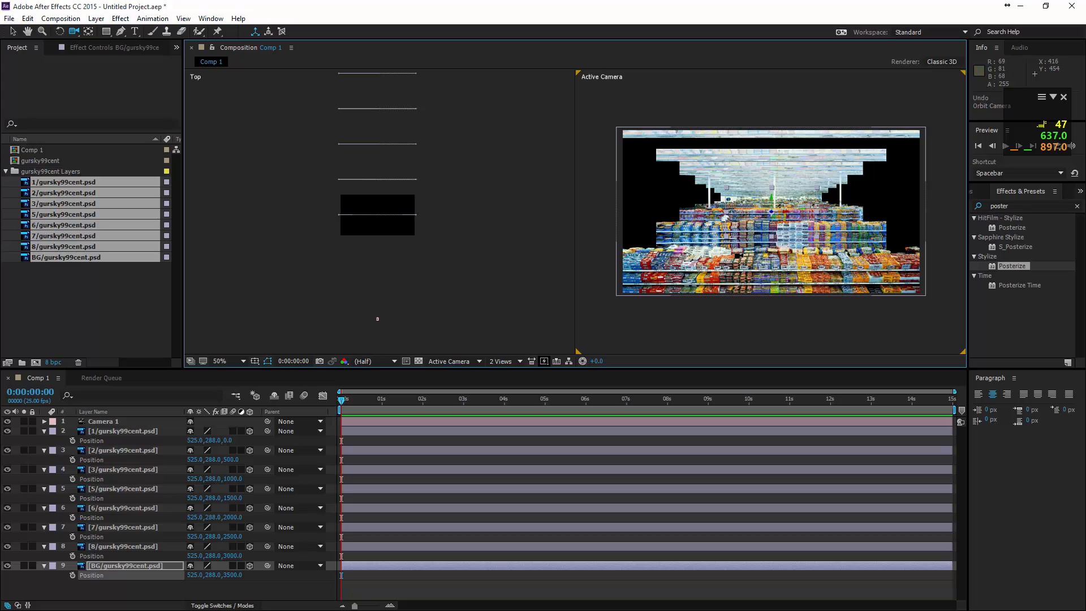
- Show the Scale property of all eight image layers in place of Position, and deselect them
left_click(107, 433)
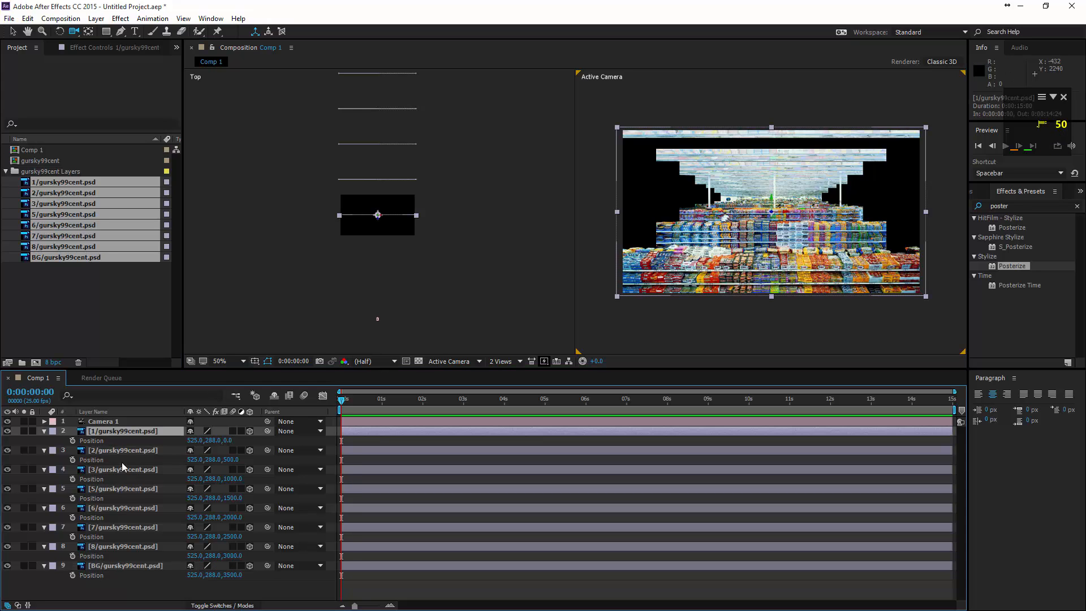
left_click(118, 566, "shift")
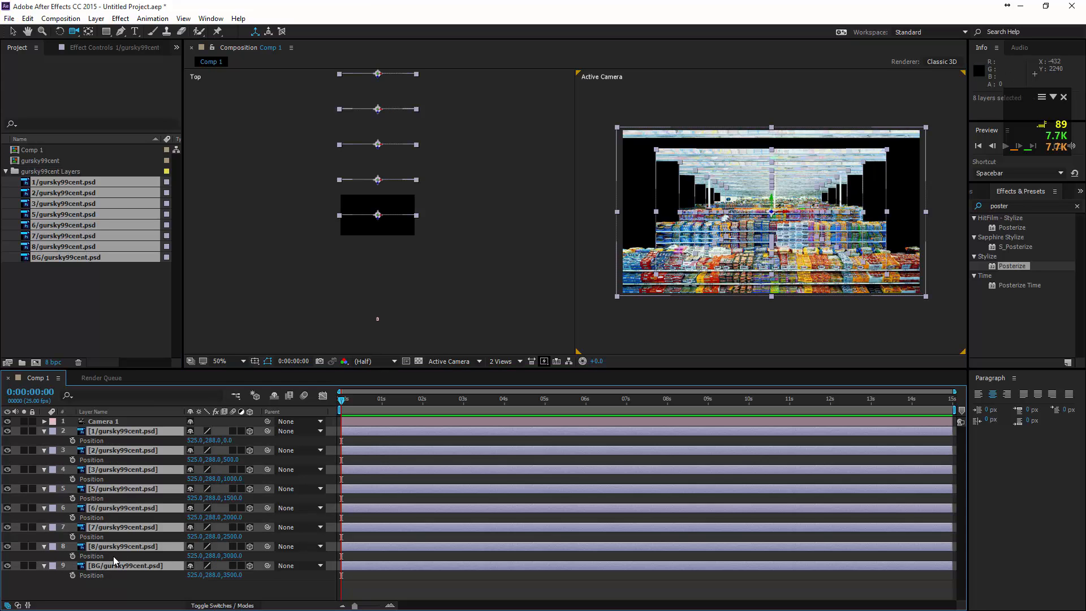
key("s")
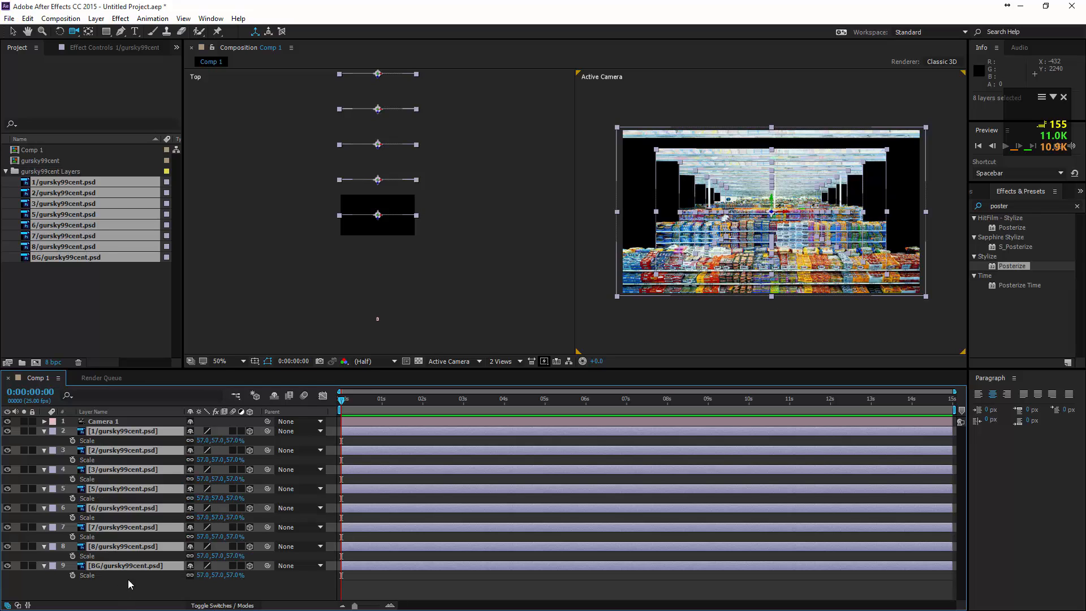
left_click(86, 586)
- Enlarge layer 2 to 76% and layer 3 to 95% scale so they fill the camera frame
left_click(117, 448)
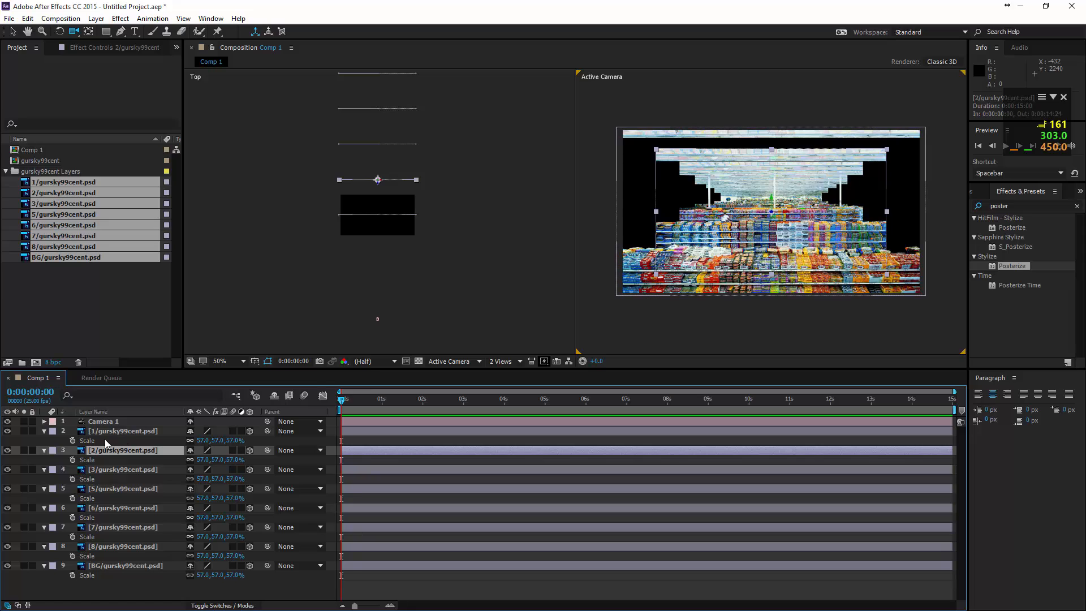
left_click_drag(237, 463, 249, 467)
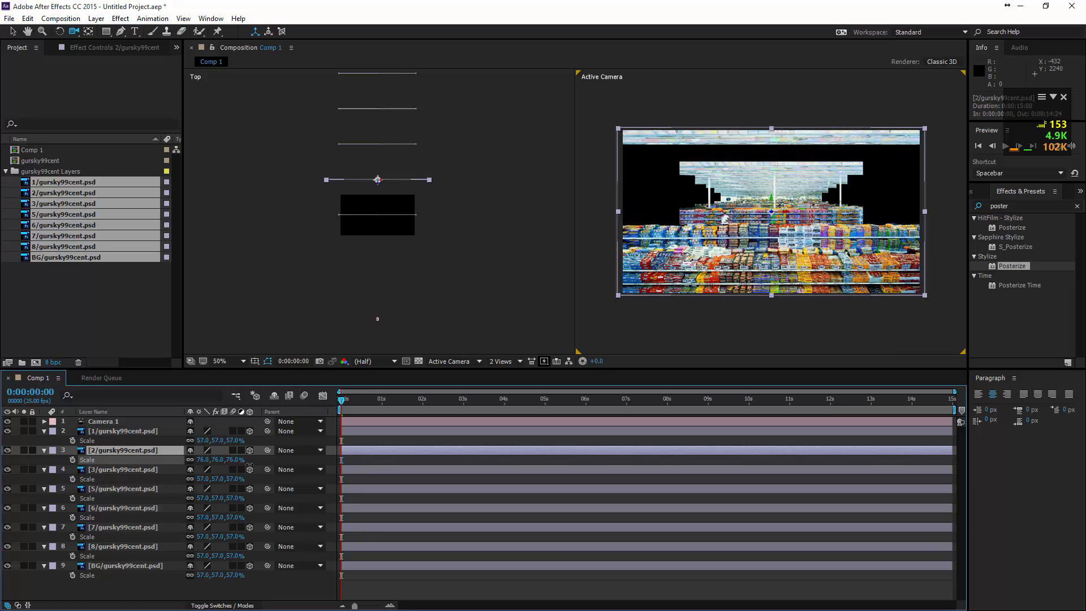
left_click(128, 470)
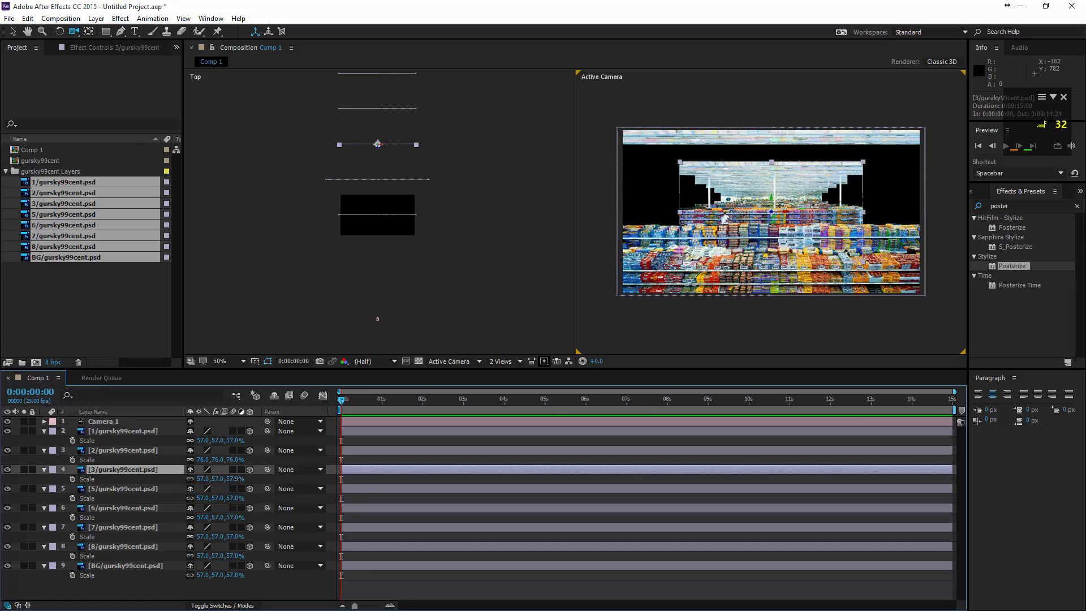
left_click_drag(236, 478, 295, 543)
- Scale layer 5 to 115%, layer 6 to 133%, layer 7 to 151% and layer 8 to 170% to fill the frame
left_click(155, 489)
left_click(137, 508)
left_click(121, 528)
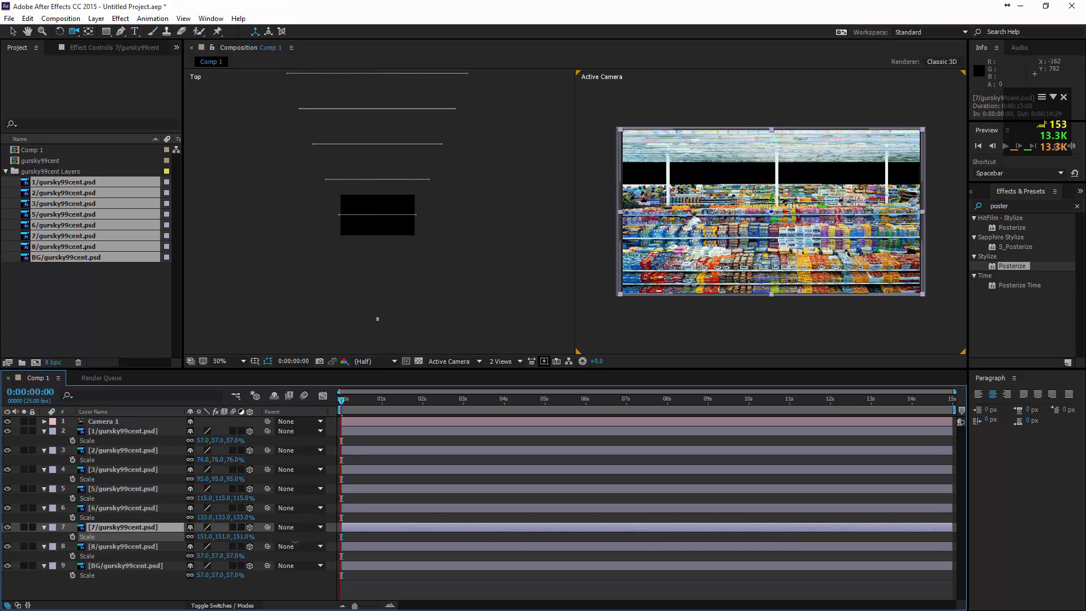
left_click(122, 547)
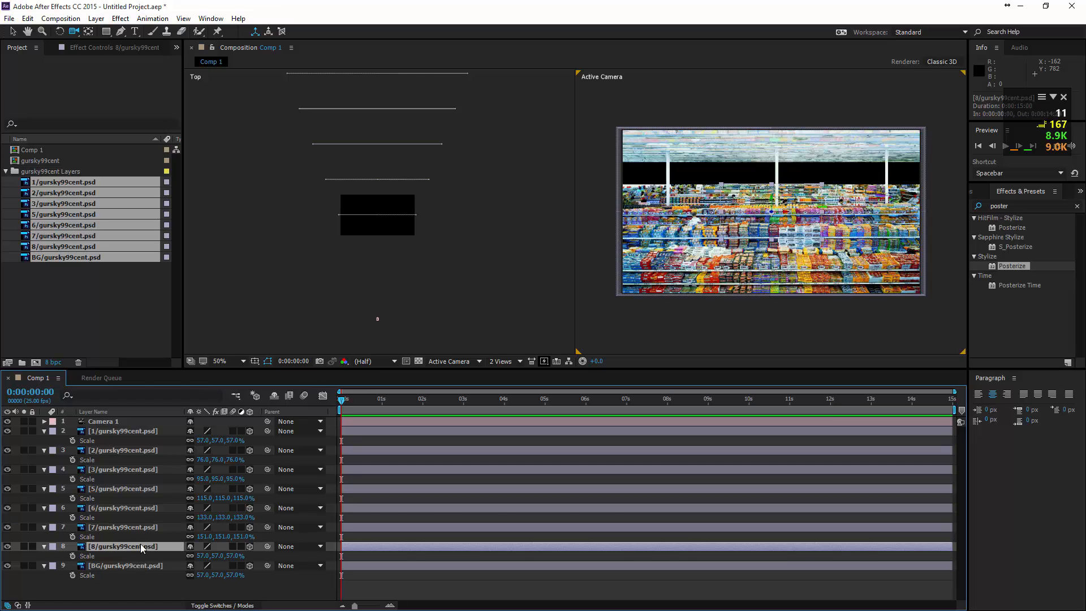
left_click_drag(239, 557, 304, 562)
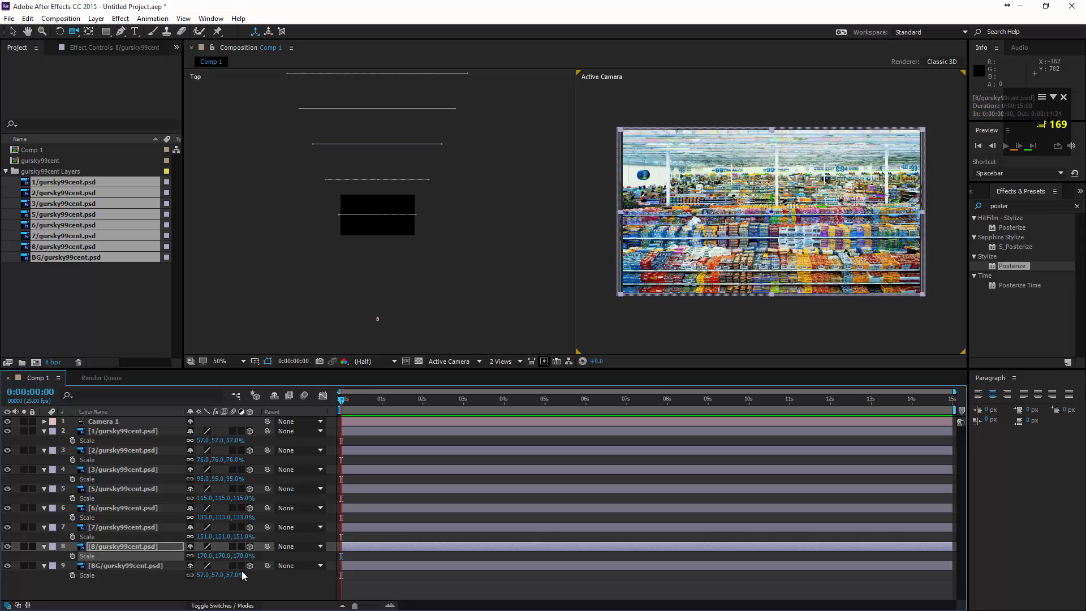
- Scale the BG layer to 194% so it fills the camera frame, and check the layer widths in the Top view
left_click(159, 566)
left_click_drag(239, 580, 320, 581)
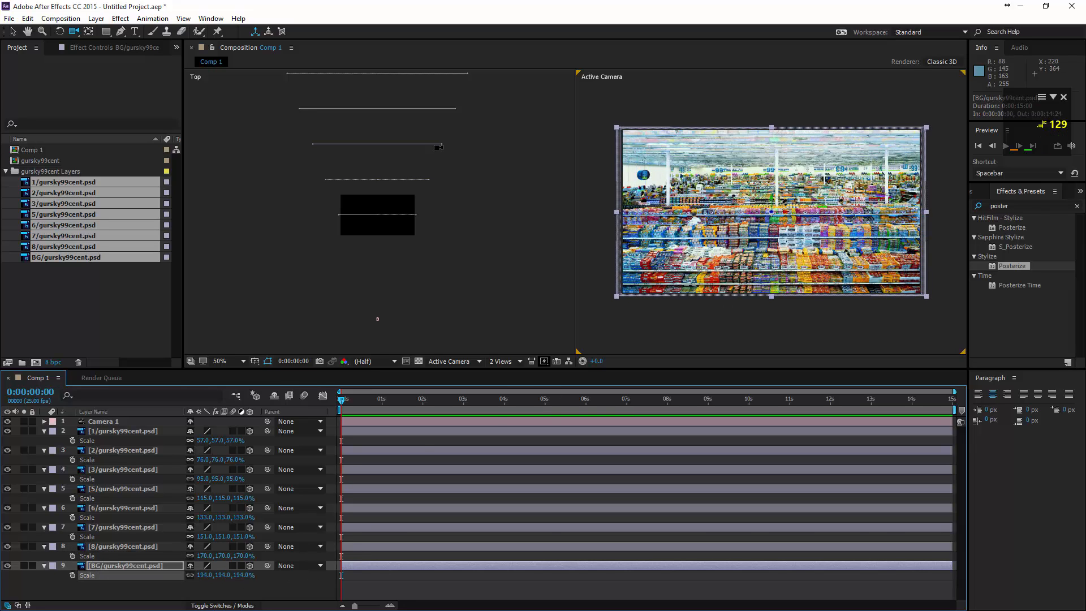
left_click(463, 153)
left_click_drag(463, 152, 465, 241)
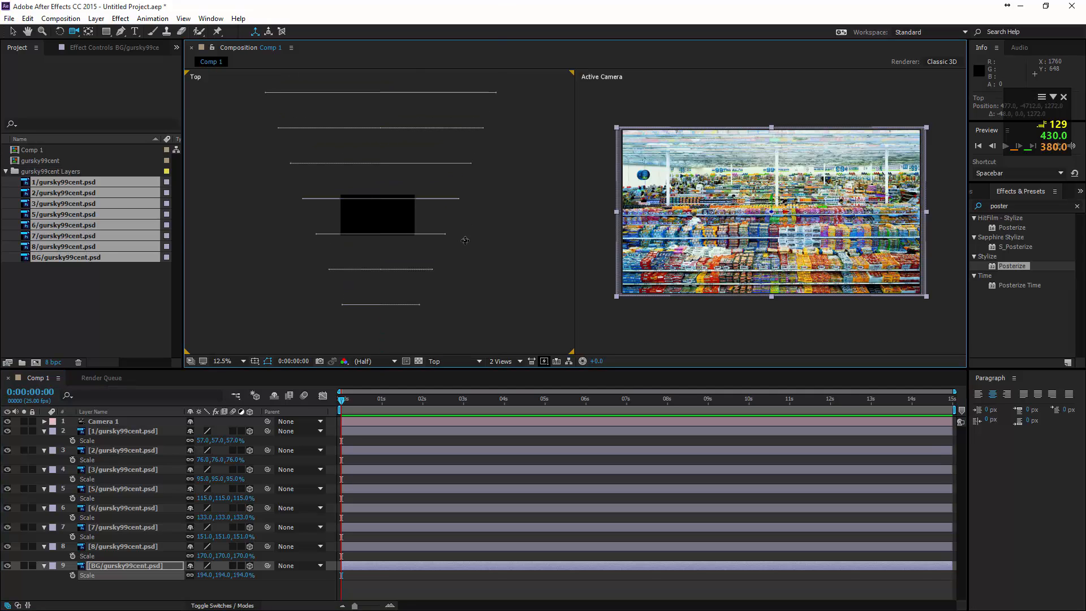
scroll(465, 241, "down", 1)
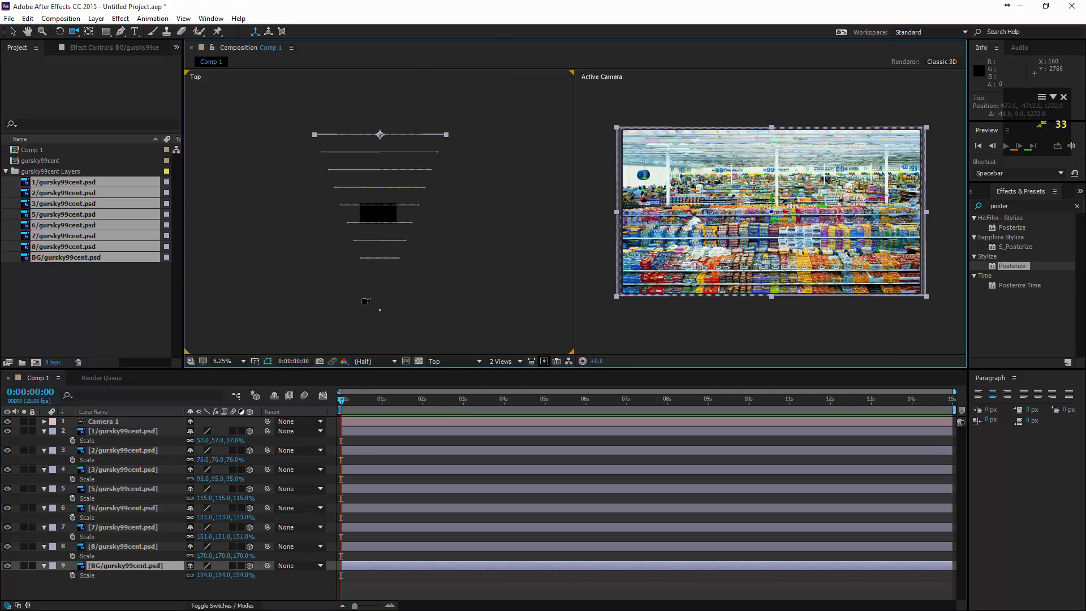
- Select Camera 1 and orbit it in the Active Camera view to check the rescaled layers, then undo the orbit
key("v")
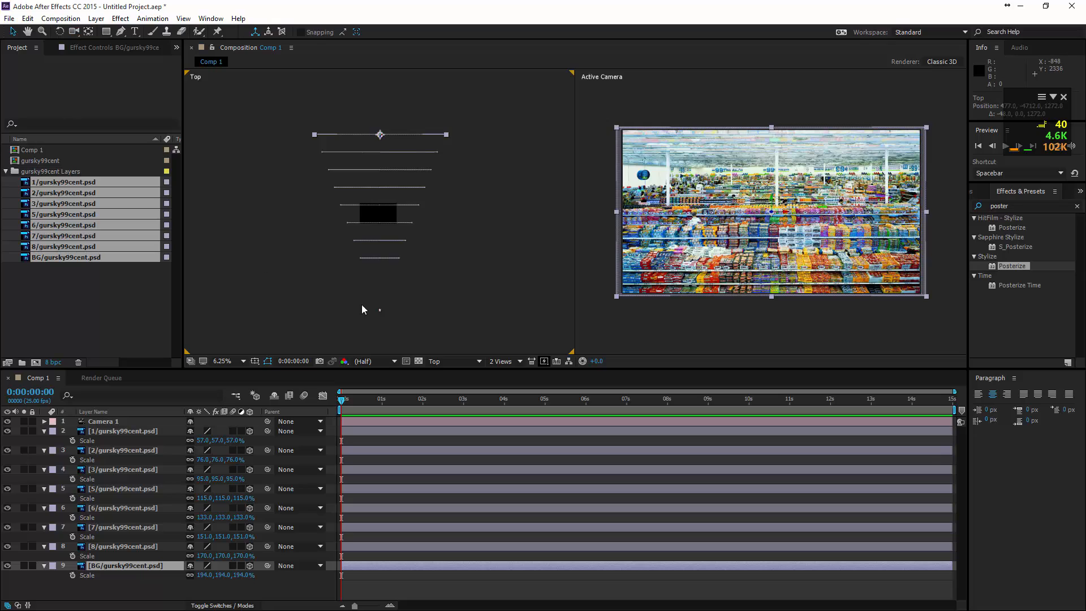
left_click_drag(351, 293, 436, 360)
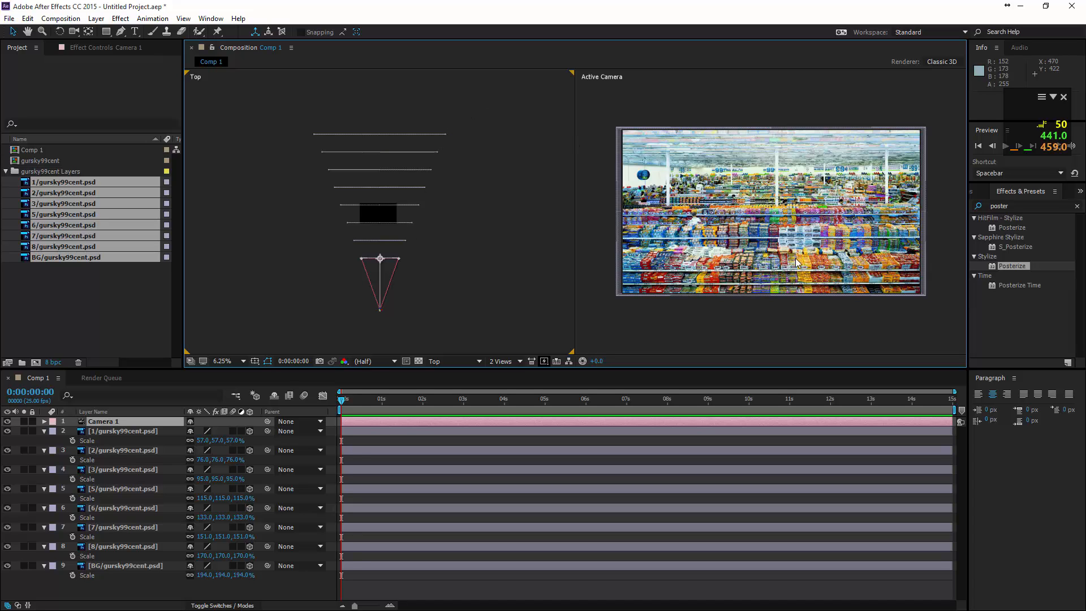
left_click(74, 33)
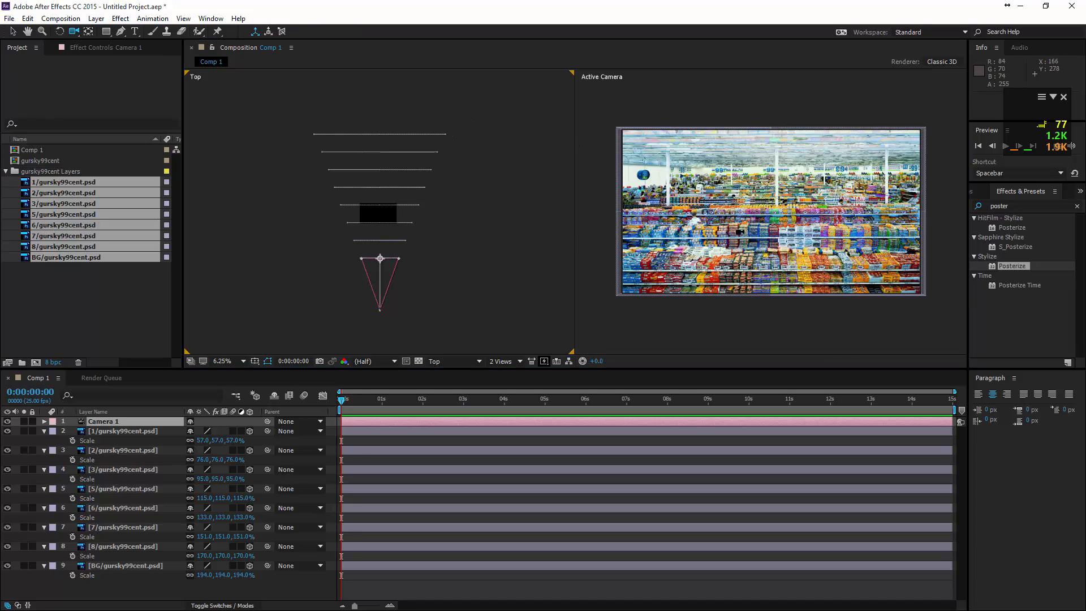
mouse_move(798, 236)
left_mouse_down()
mouse_move(804, 230)
mouse_move(787, 228)
mouse_move(794, 234)
left_mouse_up()
key("ctrl+z")
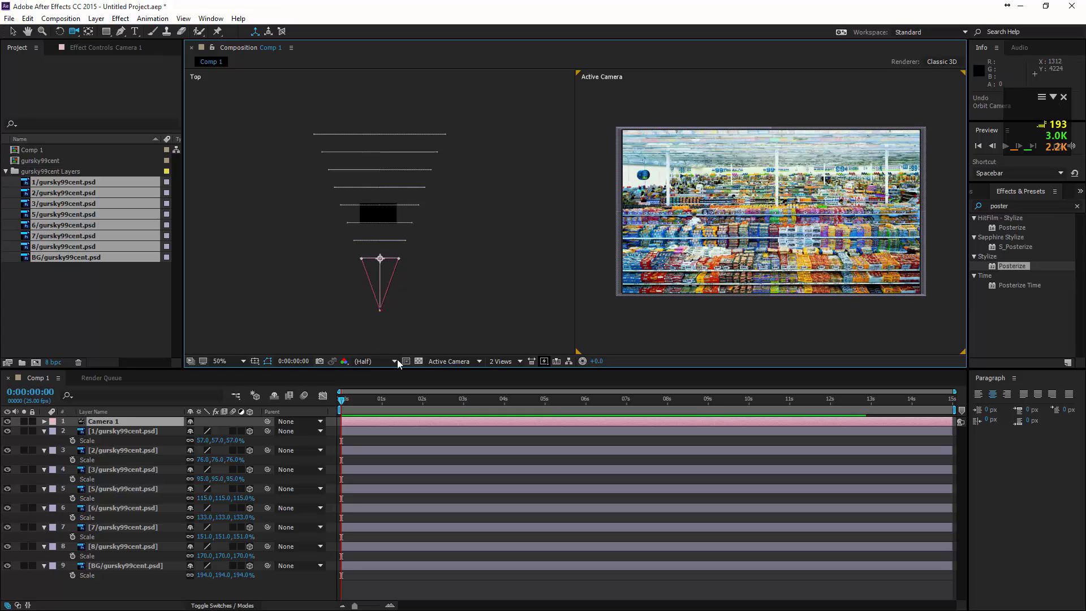
- Hide the Scale property of all eight image layers
left_click(119, 432)
left_click(113, 565, "shift")
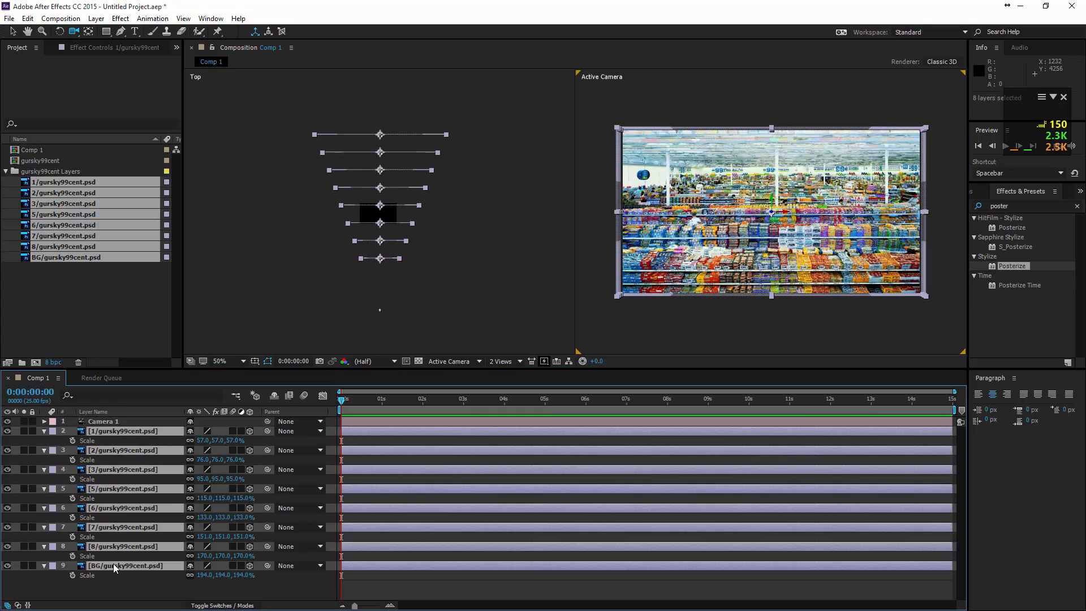
key("s")
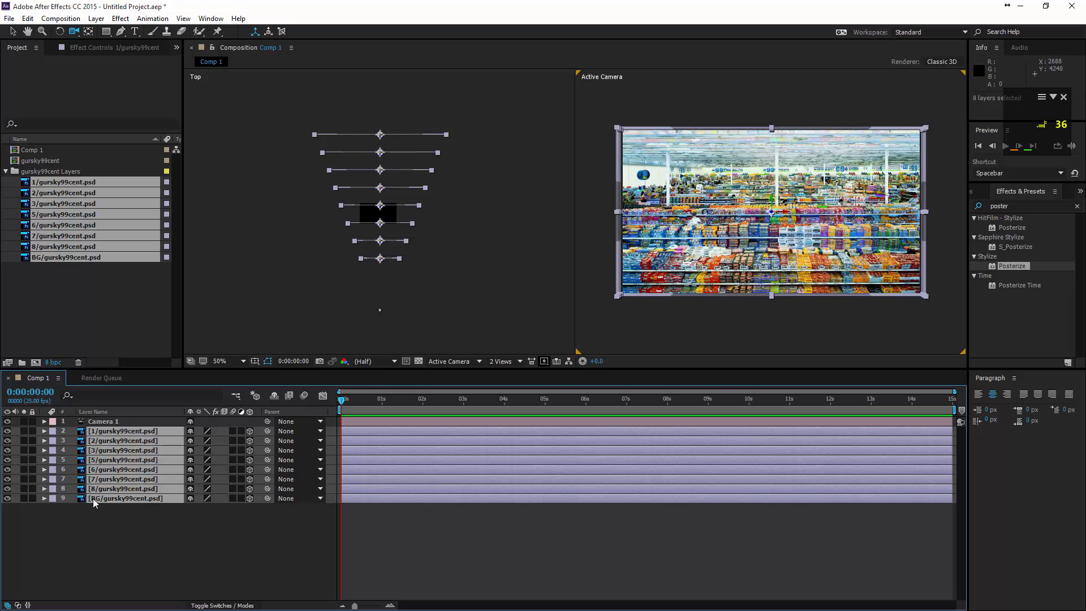
- Reveal Camera 1's Transform properties and enable keyframing for Point of Interest and Position at 0:00:00:00
left_click(114, 422)
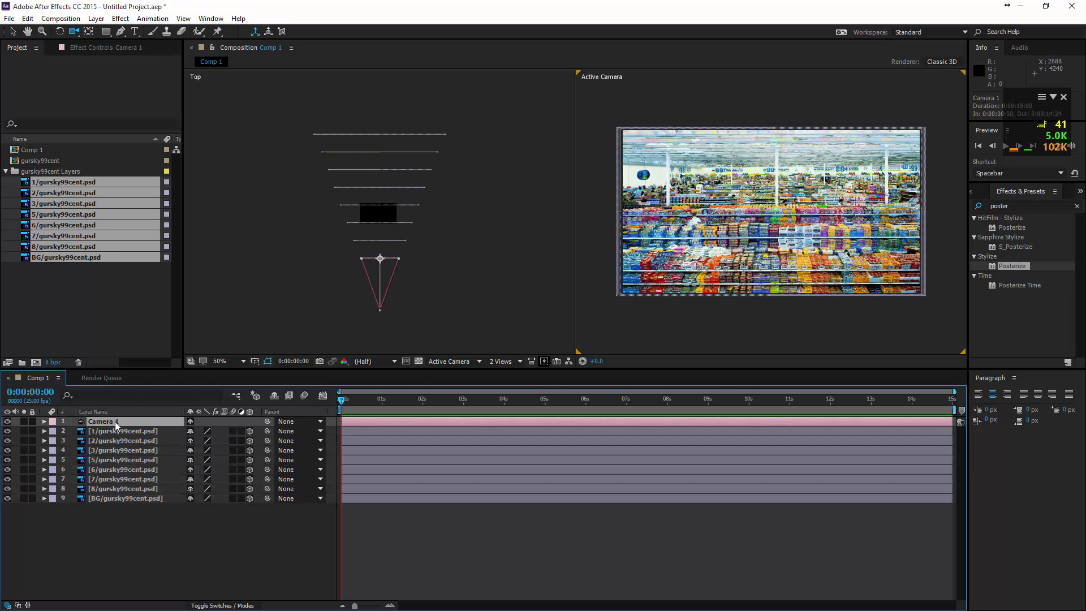
left_click(44, 422)
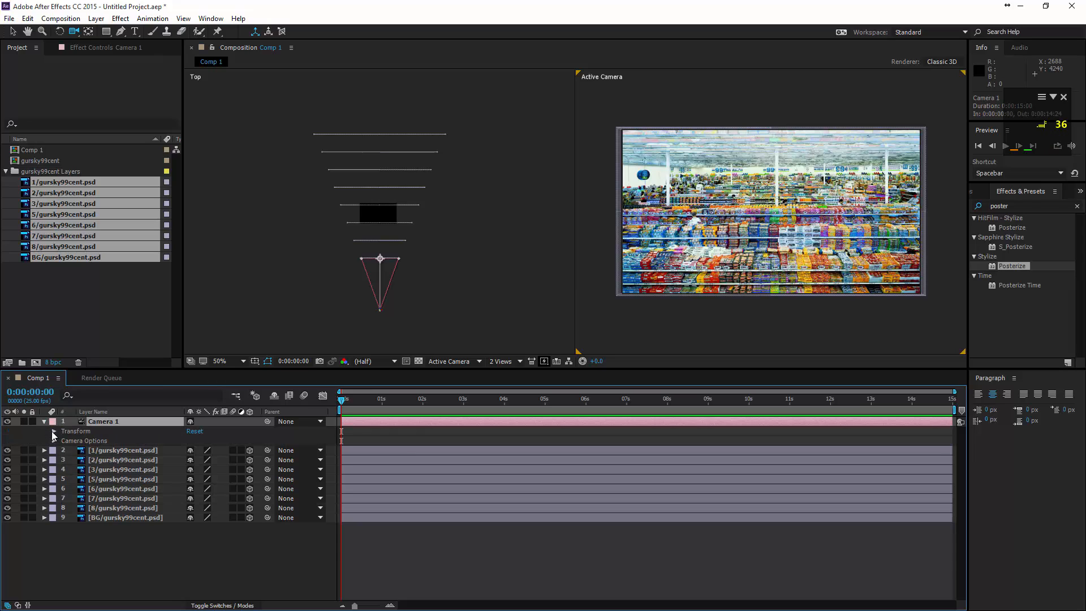
left_click(54, 430)
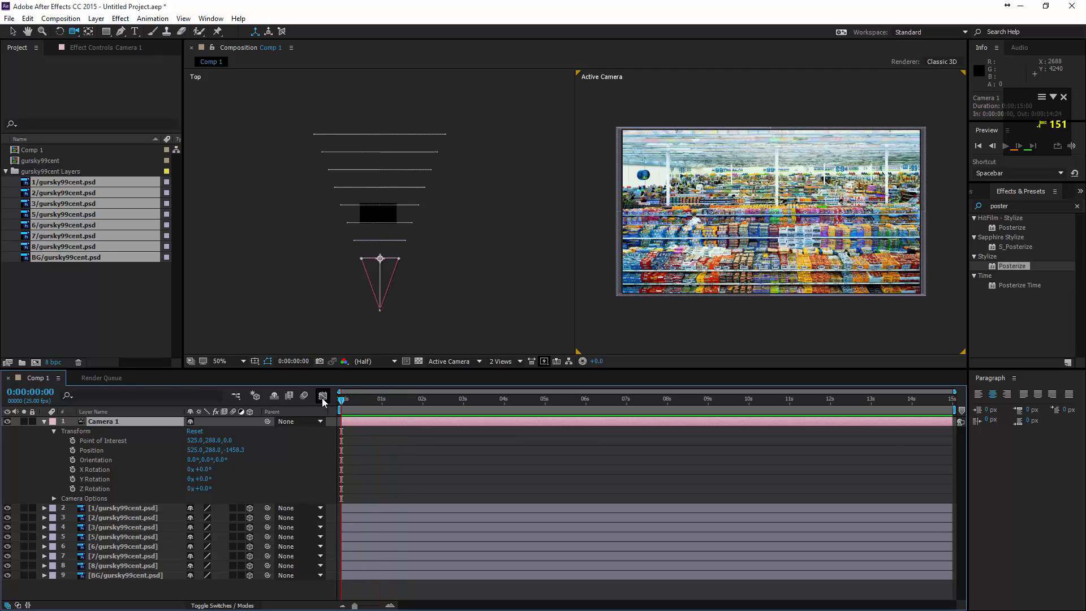
left_click(73, 441)
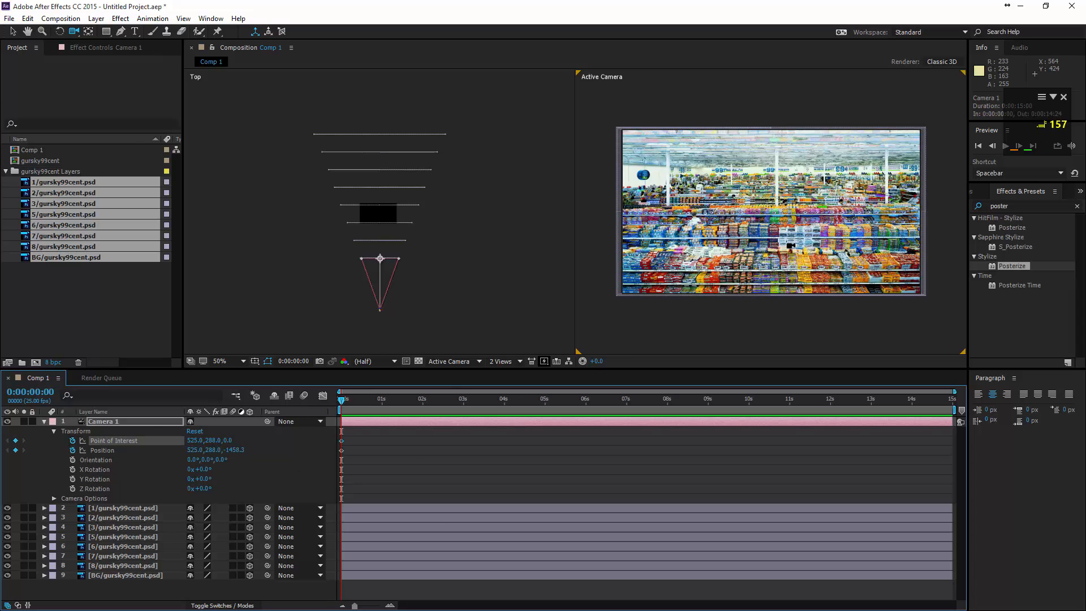
- Orbit, advance and track the camera to an opening Position of about 537, 290, -1370 and Point of Interest of about 549, 290, 0
left_click_drag(821, 239, 822, 238)
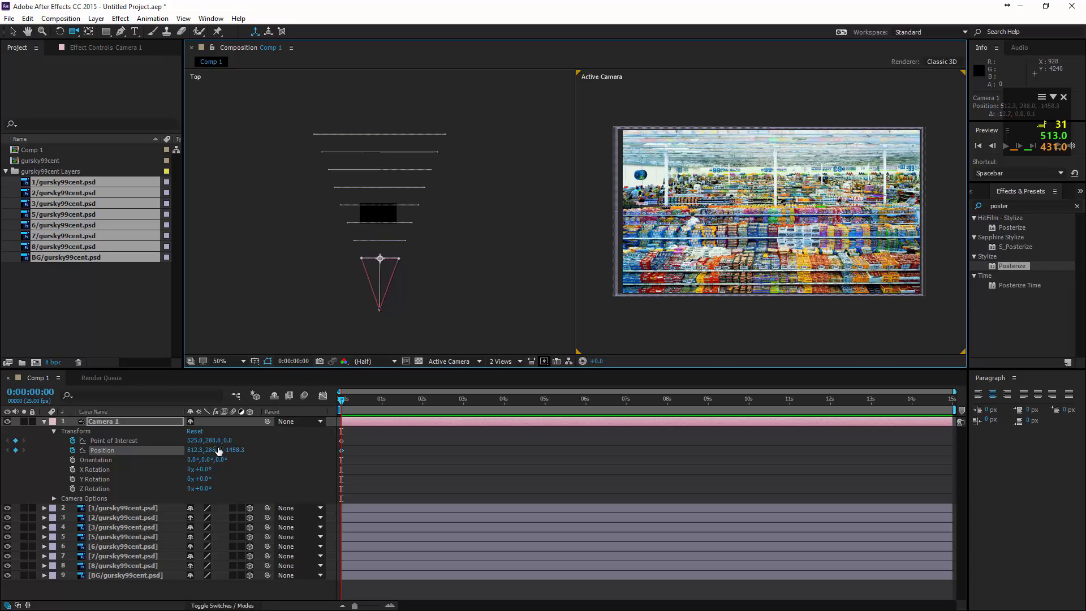
left_click_drag(239, 450, 287, 451)
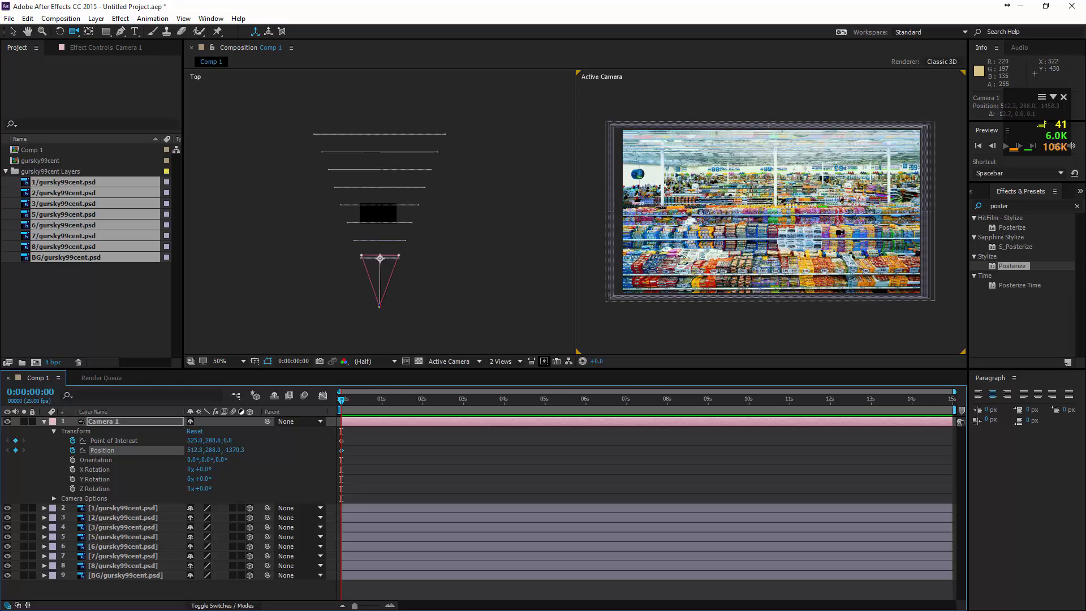
left_click_drag(74, 31, 115, 57)
mouse_move(727, 236)
left_mouse_down()
mouse_move(737, 235)
mouse_move(704, 236)
mouse_move(720, 235)
left_mouse_up()
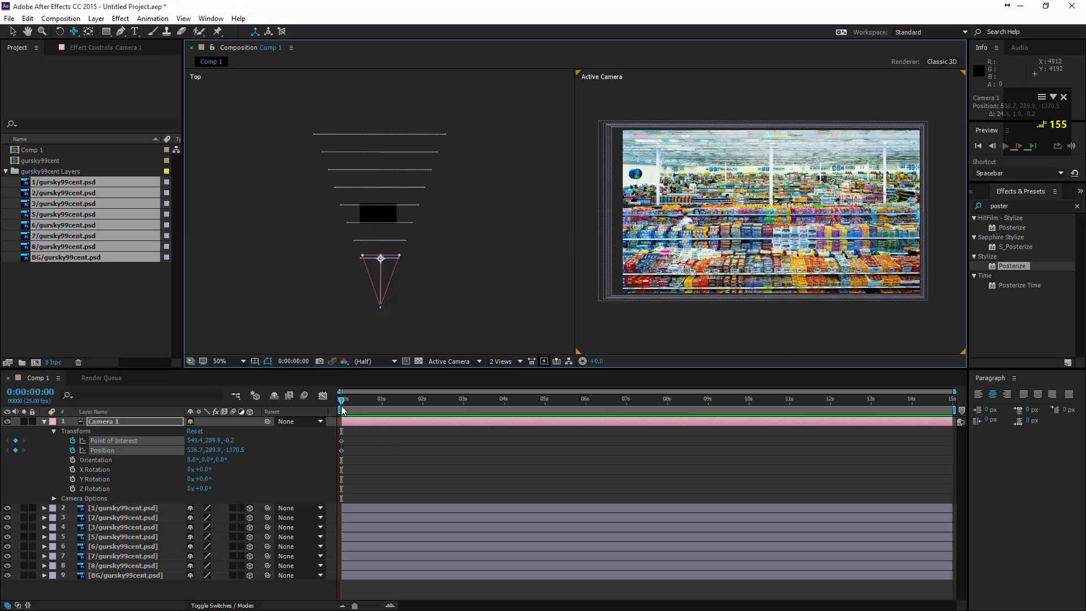
- Keyframe the camera at 0:00:14:24 with Position about 278, 362, -1125 and Point of Interest about 374, 279, 12
key("space")
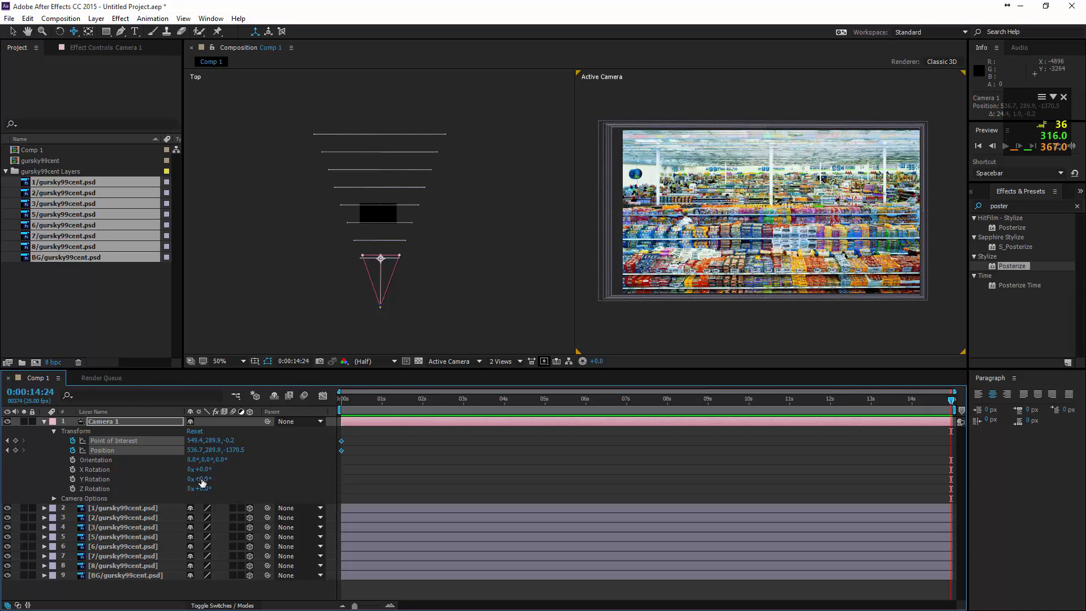
left_click_drag(234, 450, 297, 458)
left_click_drag(213, 451, 150, 453)
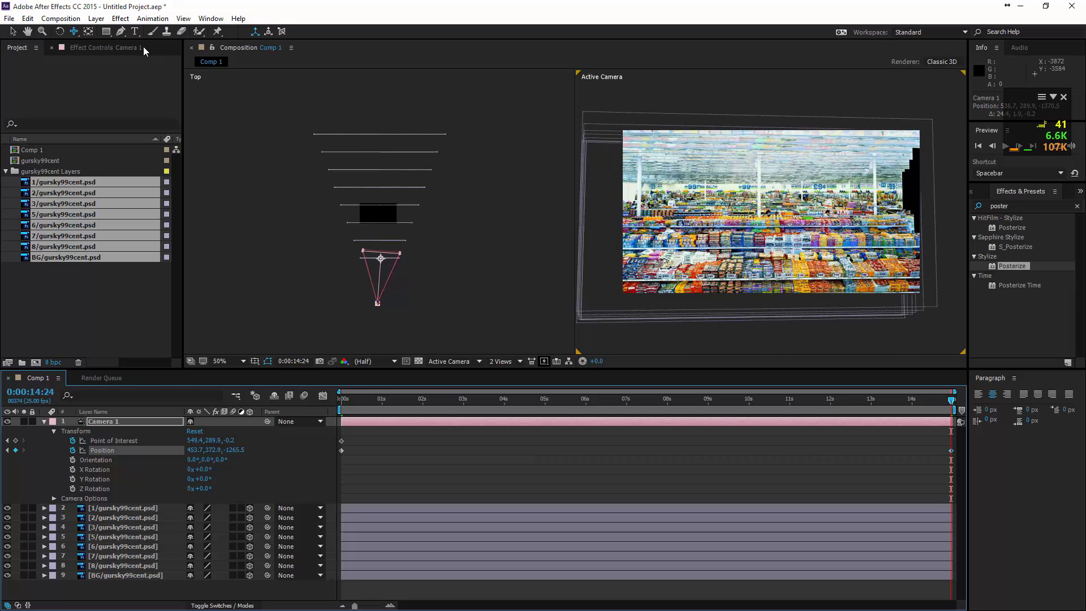
left_click_drag(682, 202, 743, 206)
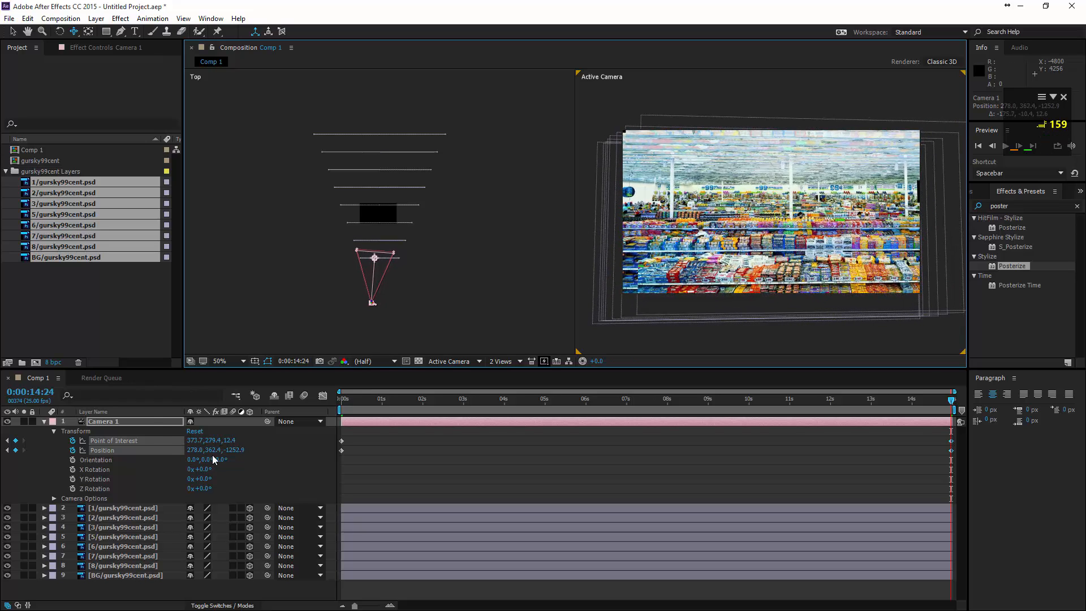
left_click_drag(235, 452, 310, 452)
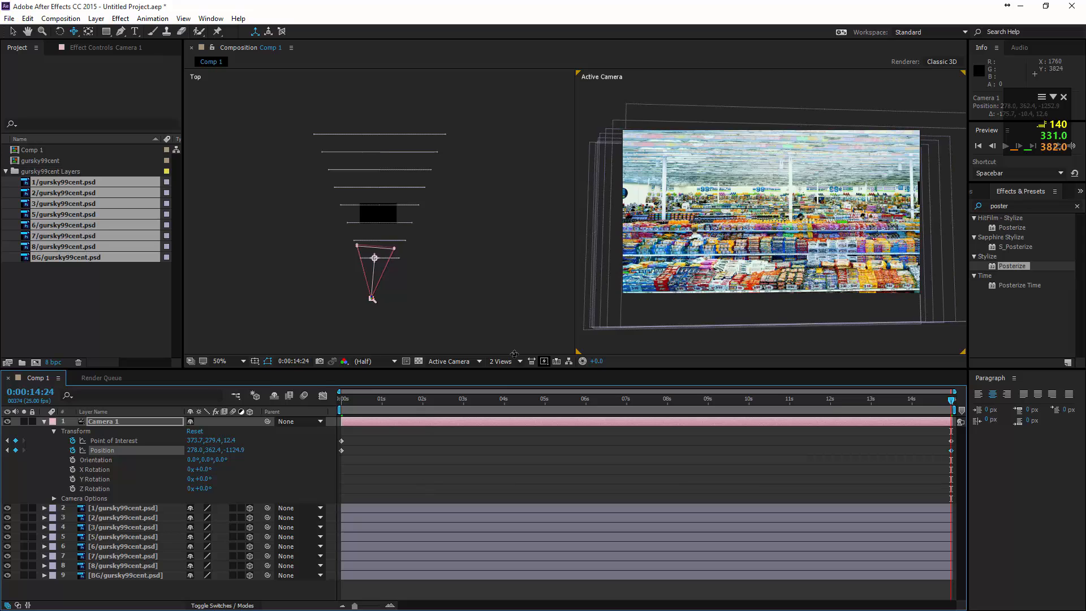
- Change the composition layout to a single Active Camera view and magnify it with Fit up to 100%
left_click(448, 362)
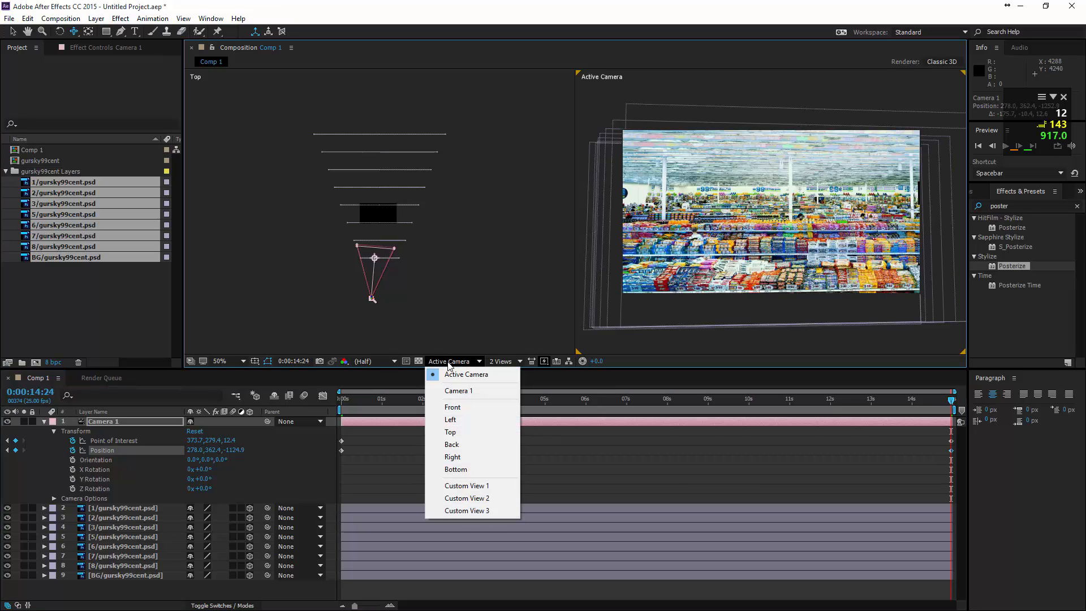
left_click(500, 362)
left_click(511, 375)
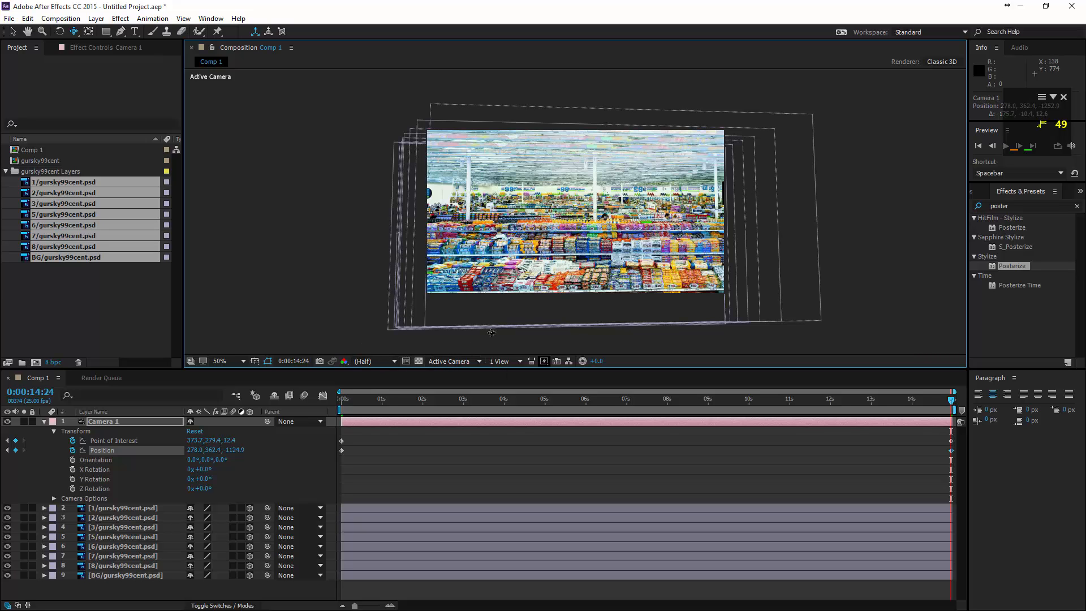
left_click(223, 366)
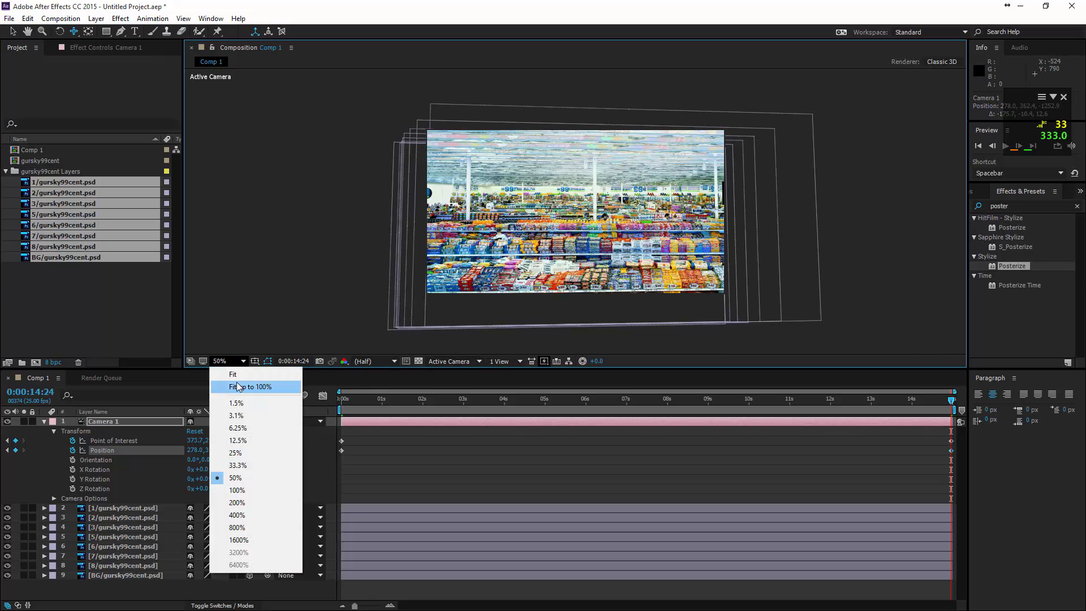
left_click(232, 387)
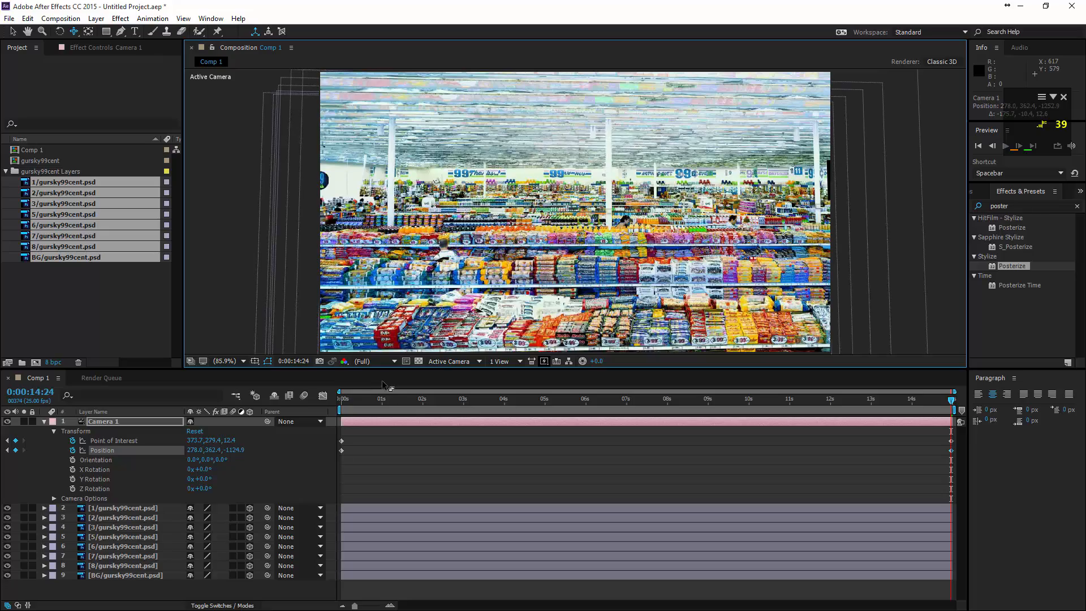
- Play back the camera animation from the first frame, and inspect the frame at 0:00:09:22
key("space")
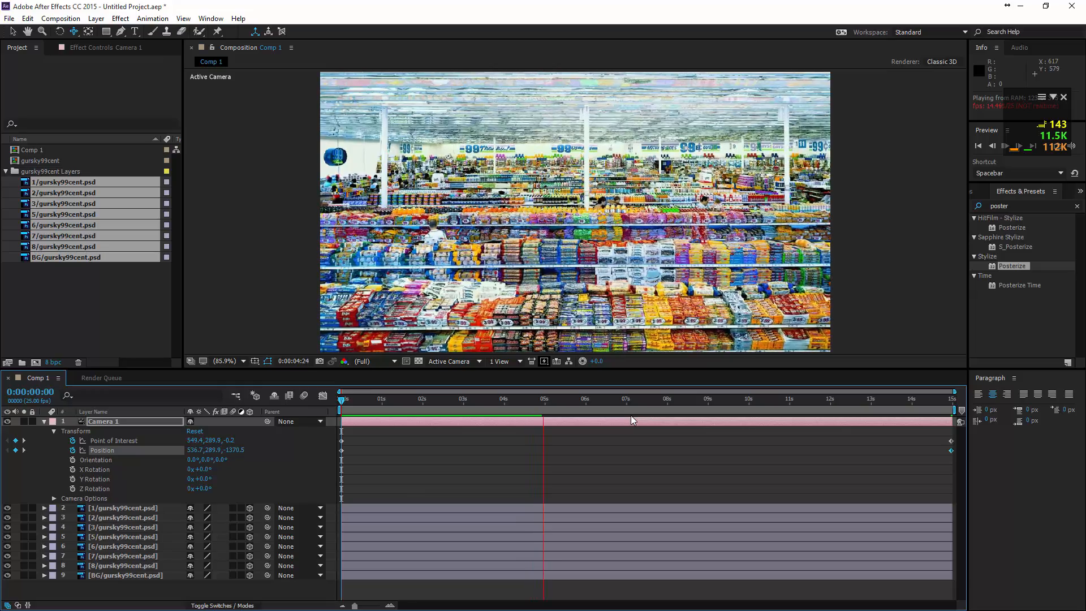
key("space")
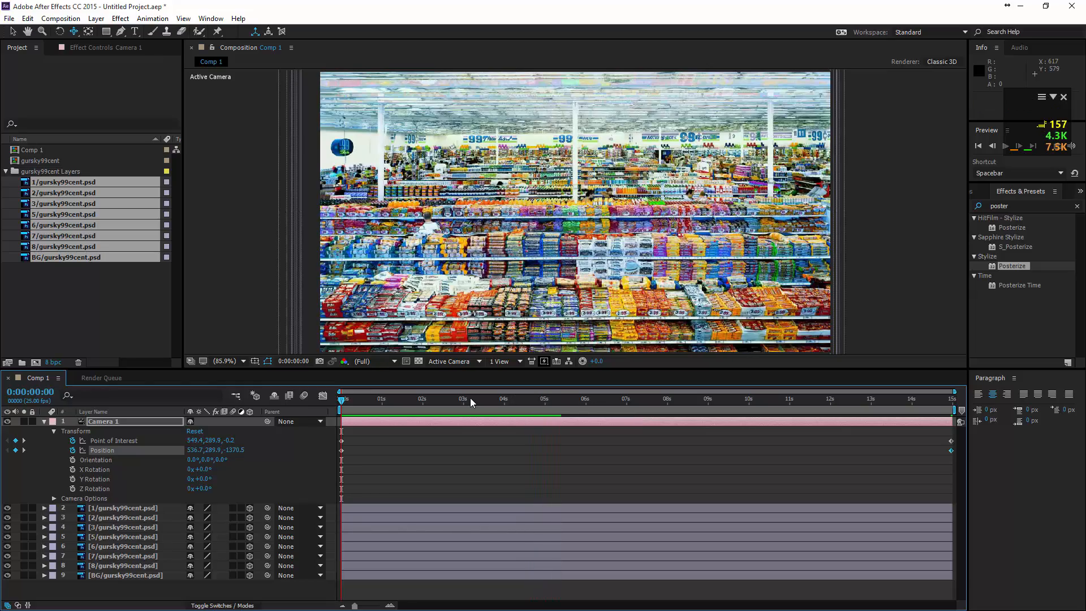
key("space")
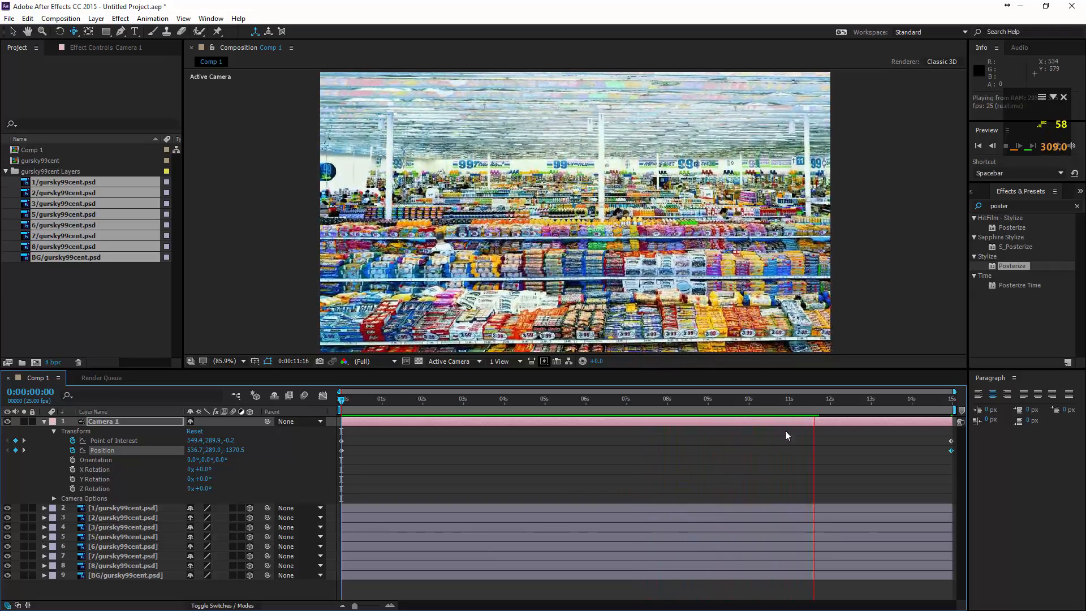
left_click(743, 408)
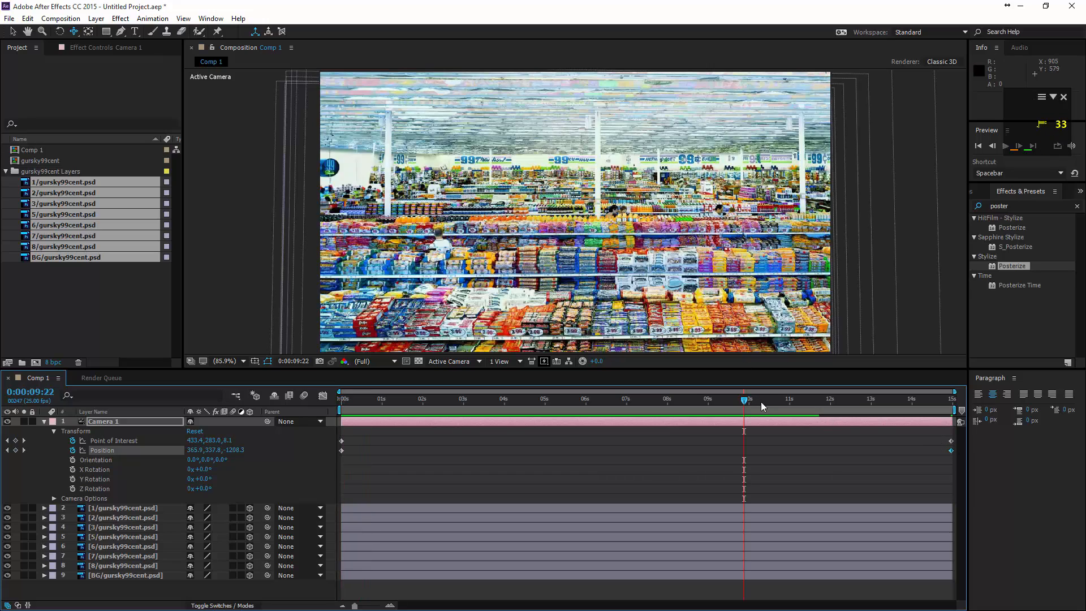
- Move the camera closer at 0:00:14:24 and track it to Position about 242, 360, -971 and Point of Interest about 326, 288, 17
key("space")
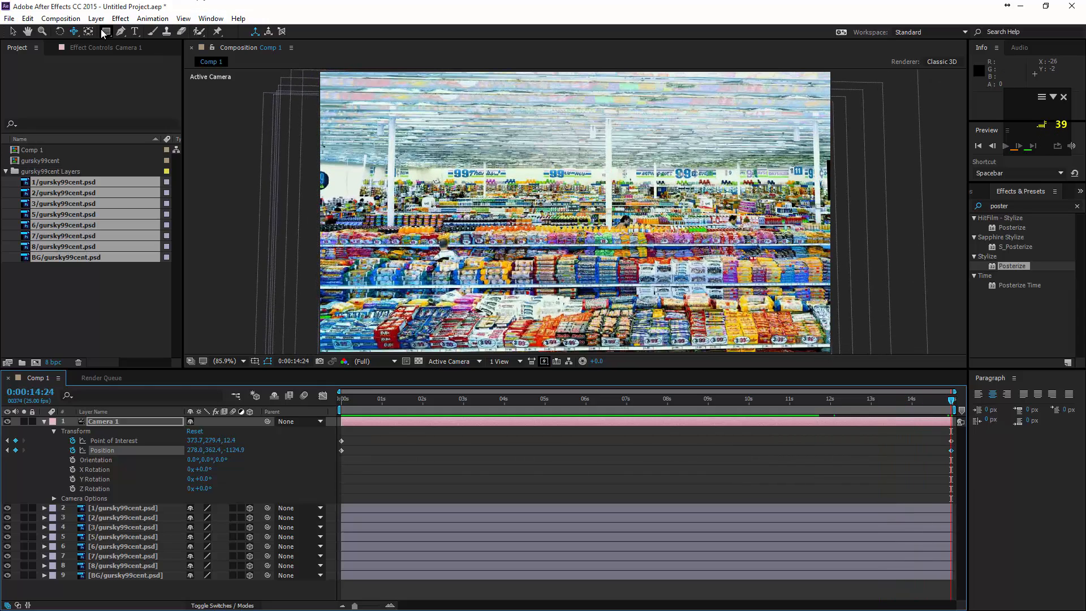
left_click_drag(74, 31, 113, 74)
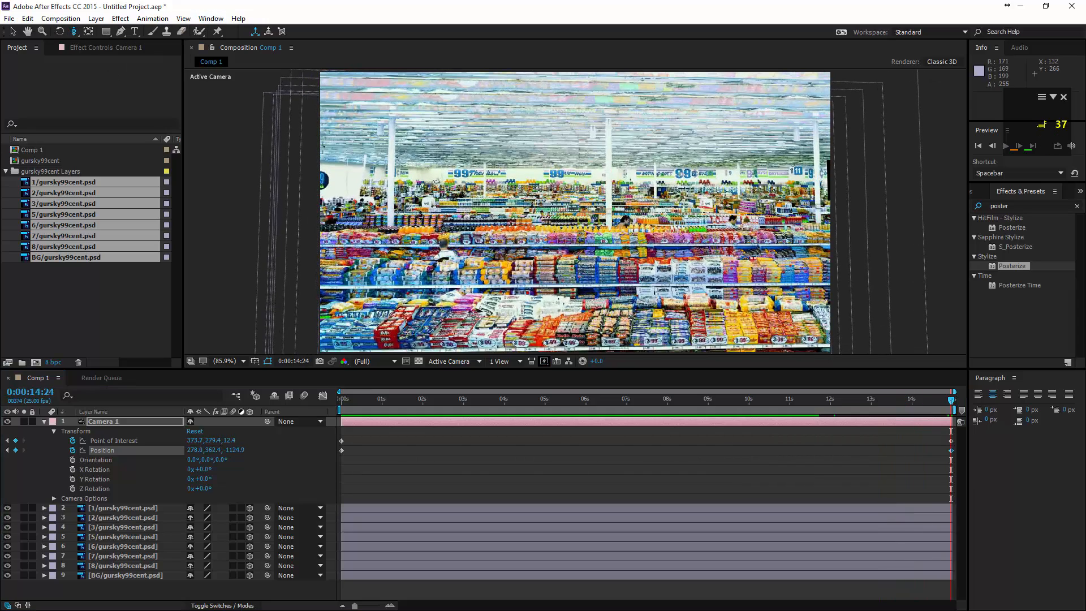
left_click_drag(432, 267, 456, 230)
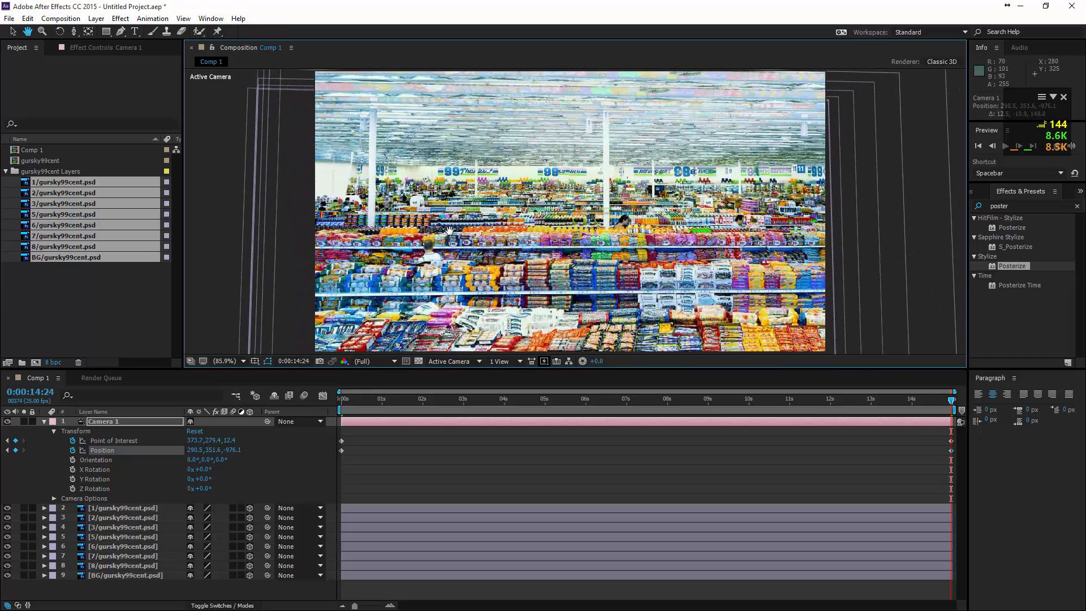
left_click_drag(77, 32, 113, 62)
left_click_drag(557, 229, 604, 221)
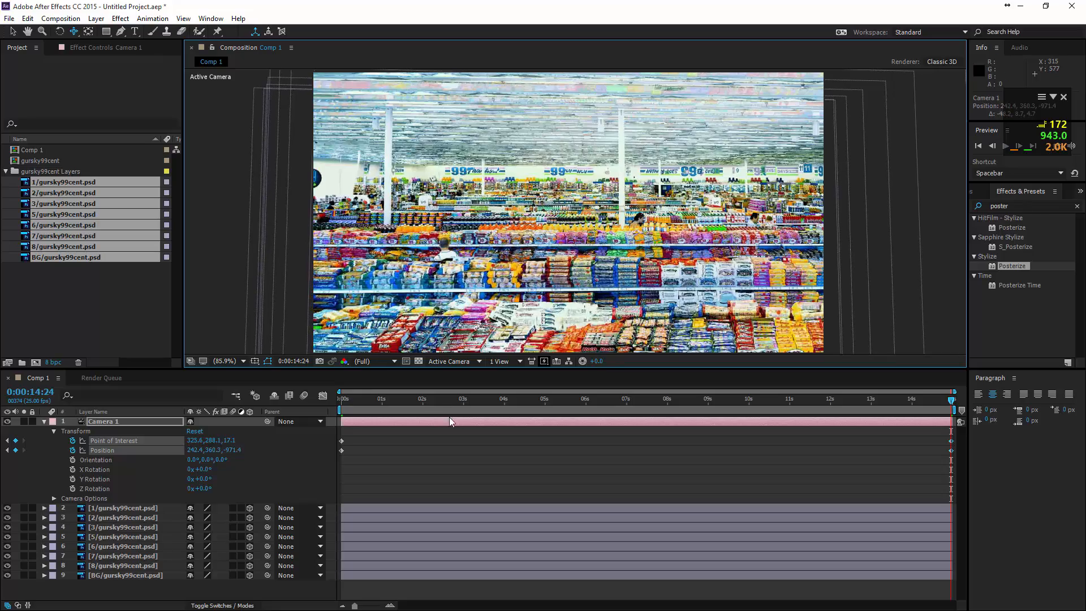
- Scrub through the whole camera move, return to 0:00:00:00 and collapse Camera 1's Transform properties
left_click_drag(388, 404, 998, 464)
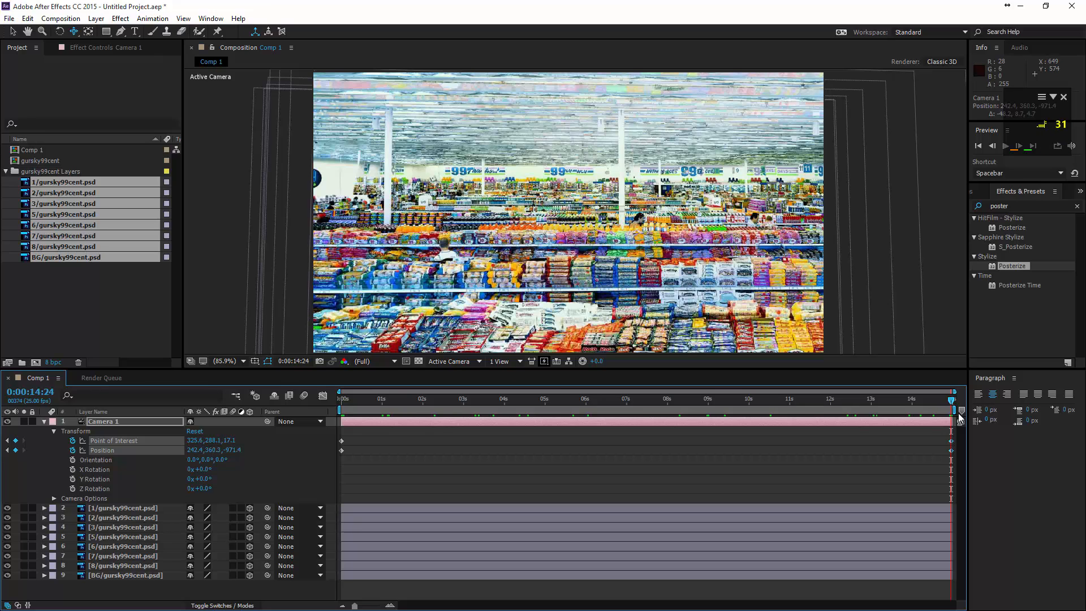
left_click_drag(952, 402, 329, 409)
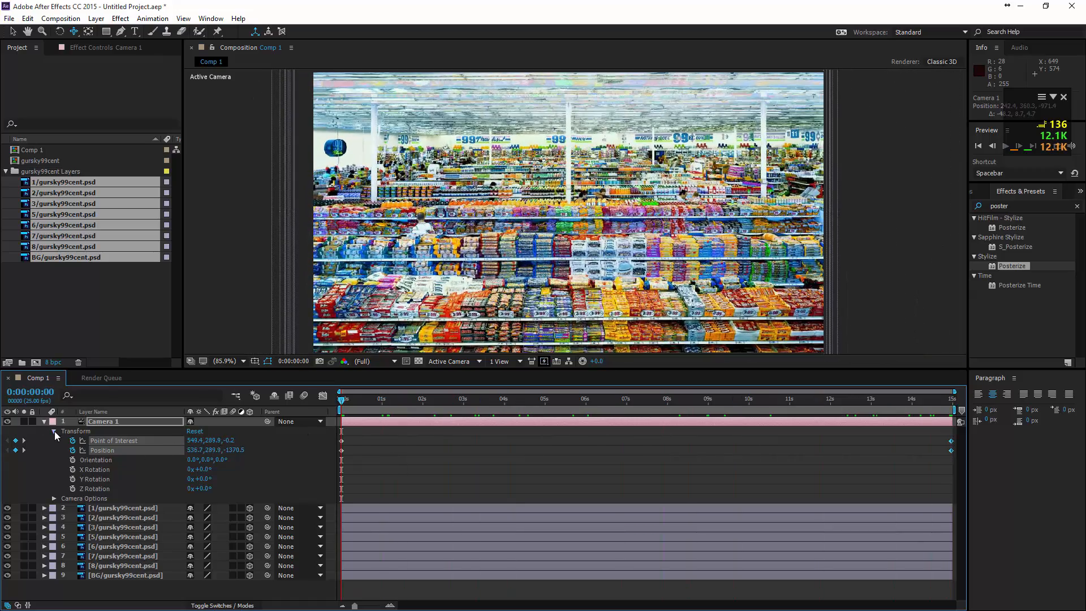
left_click(55, 431)
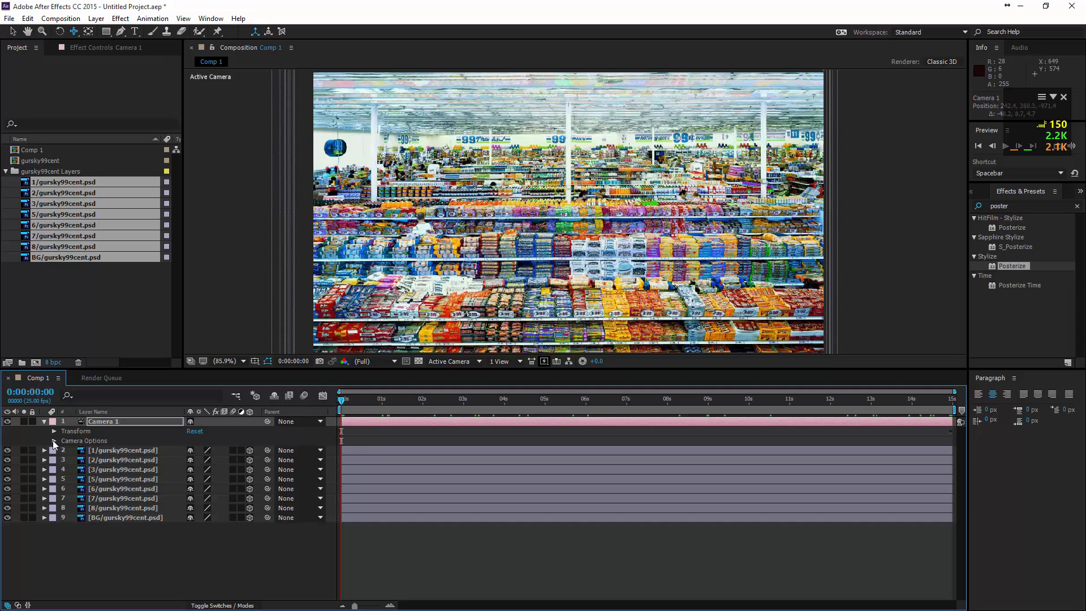
- Turn on Depth of Field in Camera 1's Camera Options and switch the composition to the 2 Views - Horizontal layout
left_click(53, 440)
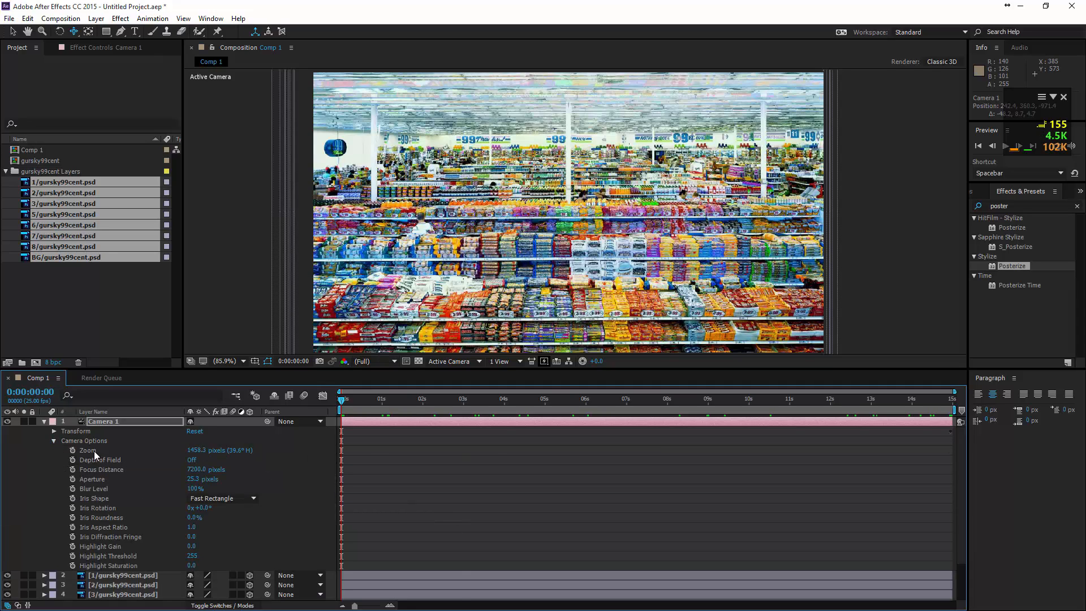
left_click(191, 460)
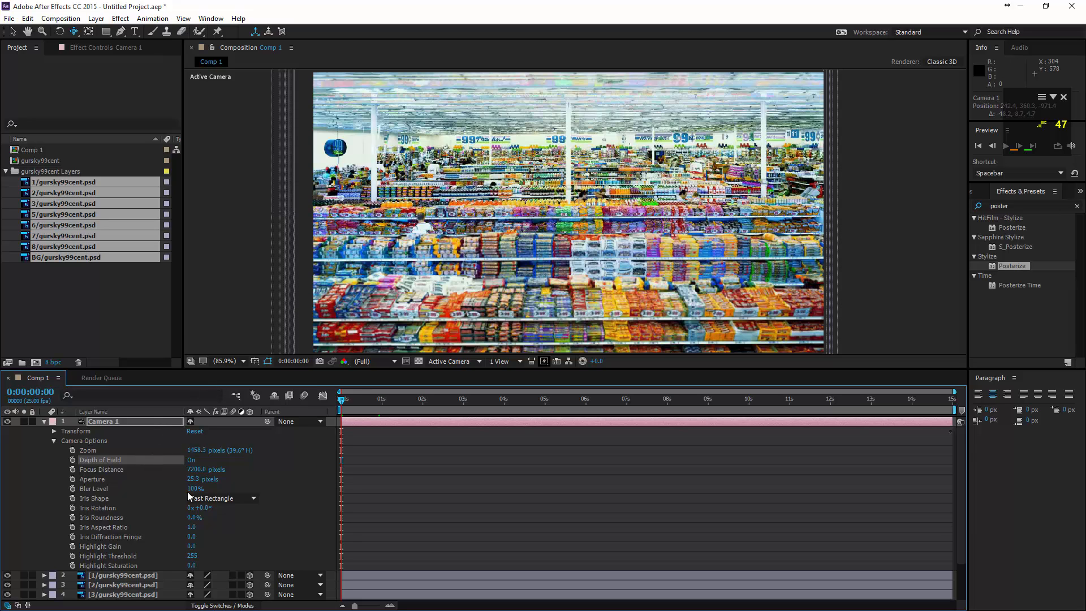
left_click(505, 365)
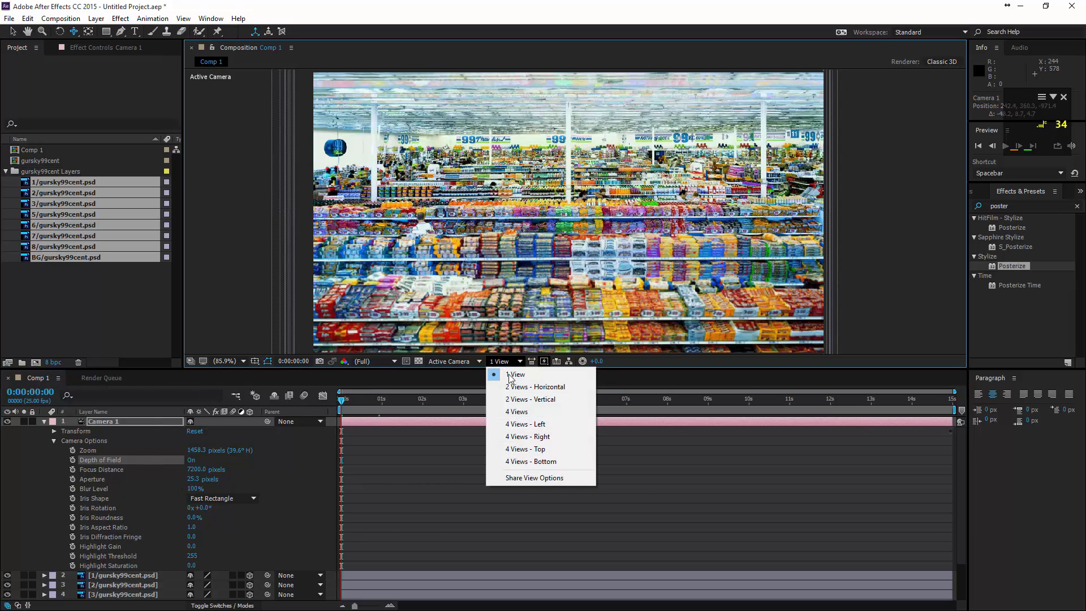
left_click(513, 384)
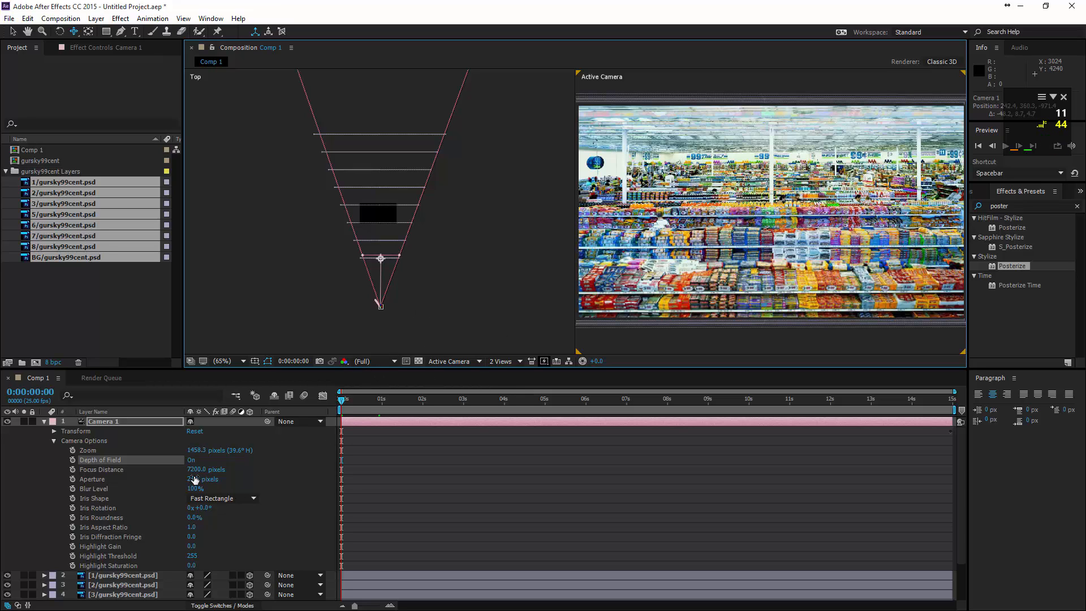
- Reduce Camera 1's Focus Distance to about 2433 pixels and raise its Aperture to about 292.3 pixels
left_click_drag(198, 473, 39, 470)
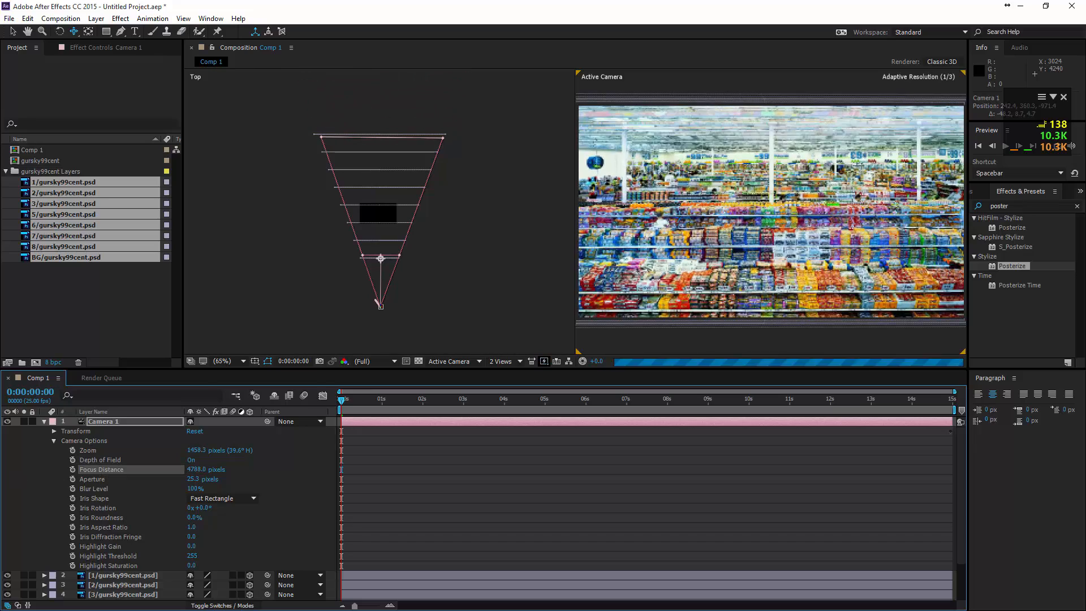
left_click_drag(200, 469, 67, 470)
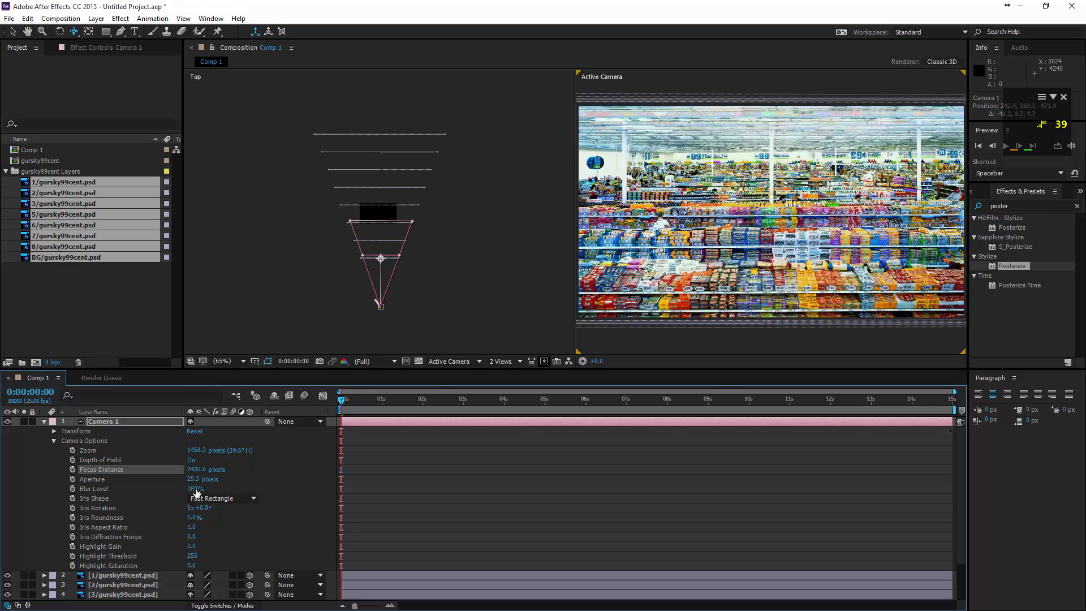
left_click_drag(193, 481, 344, 492)
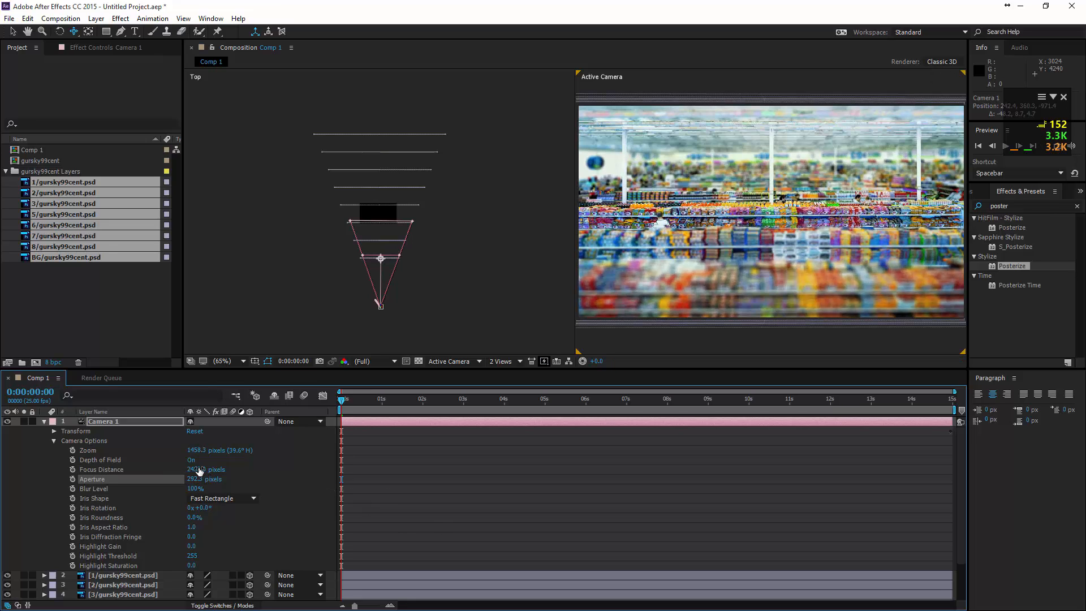
- Pull Camera 1's focus through the shelves and settle it on the front layer with a Focus Distance of about 1367 pixels
left_click_drag(199, 470, 155, 465)
left_click_drag(105, 470, 14, 472)
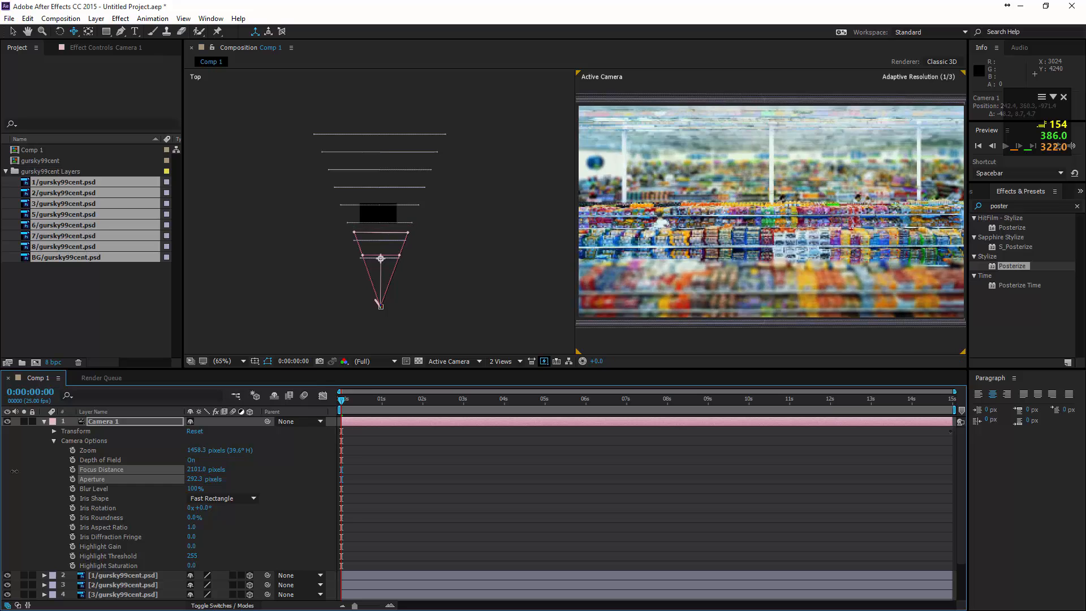
left_click_drag(206, 469, 423, 470)
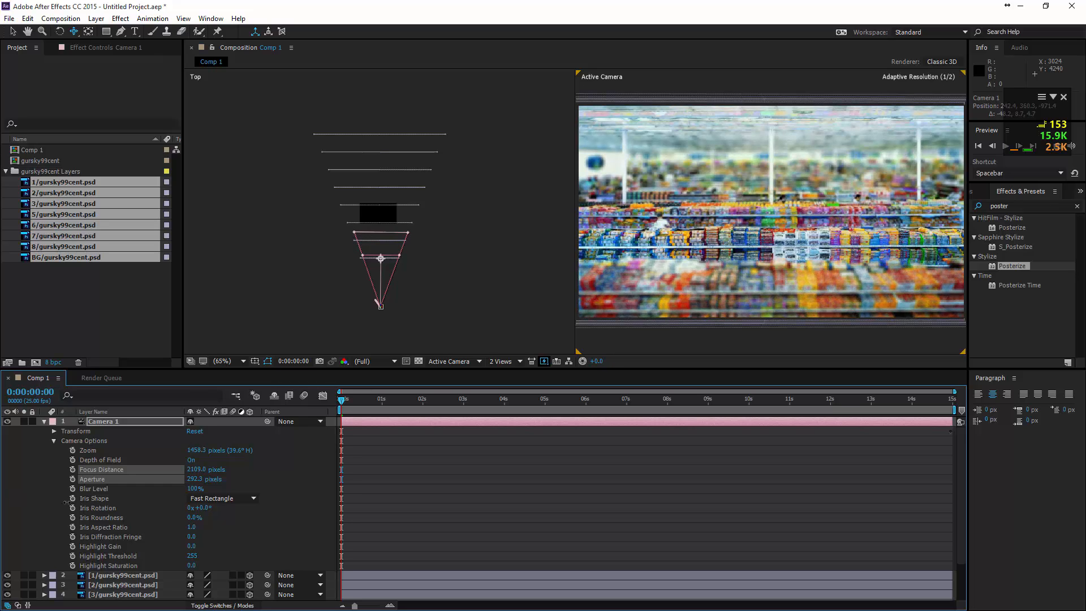
left_click_drag(66, 501, 54, 532)
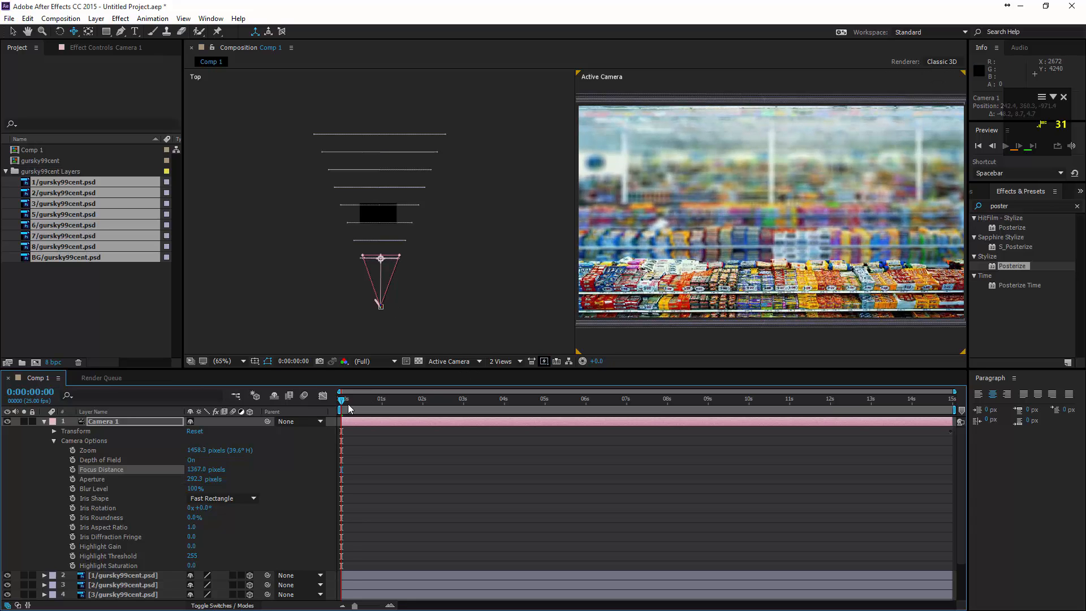
- Animate Focus Distance with a keyframe at 0:00:00:00 and another of about 2556 pixels at 0:00:14:24
left_click(73, 470)
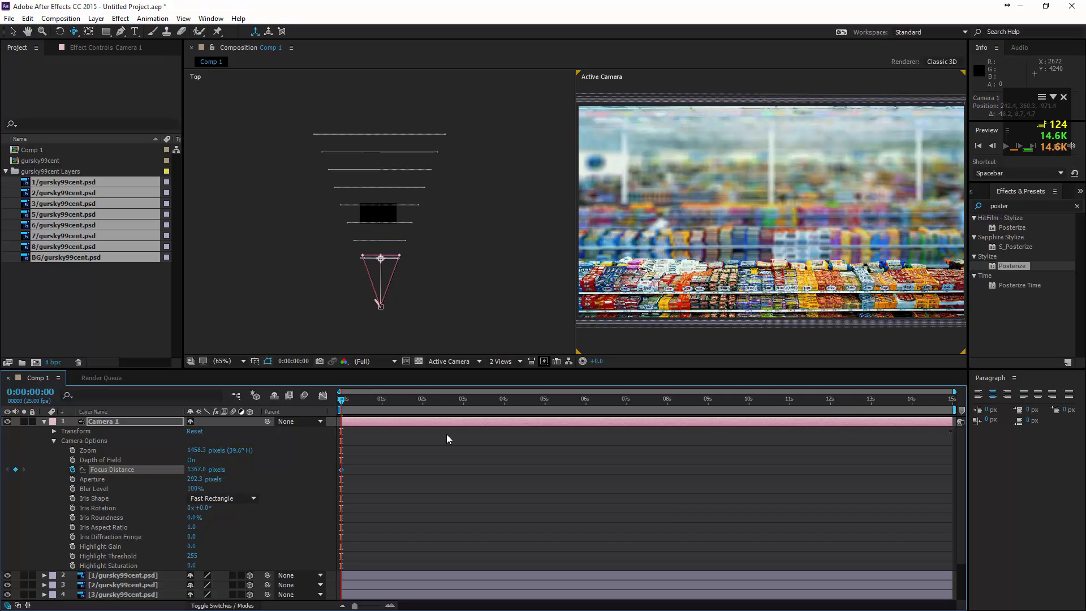
left_click_drag(343, 402, 997, 422)
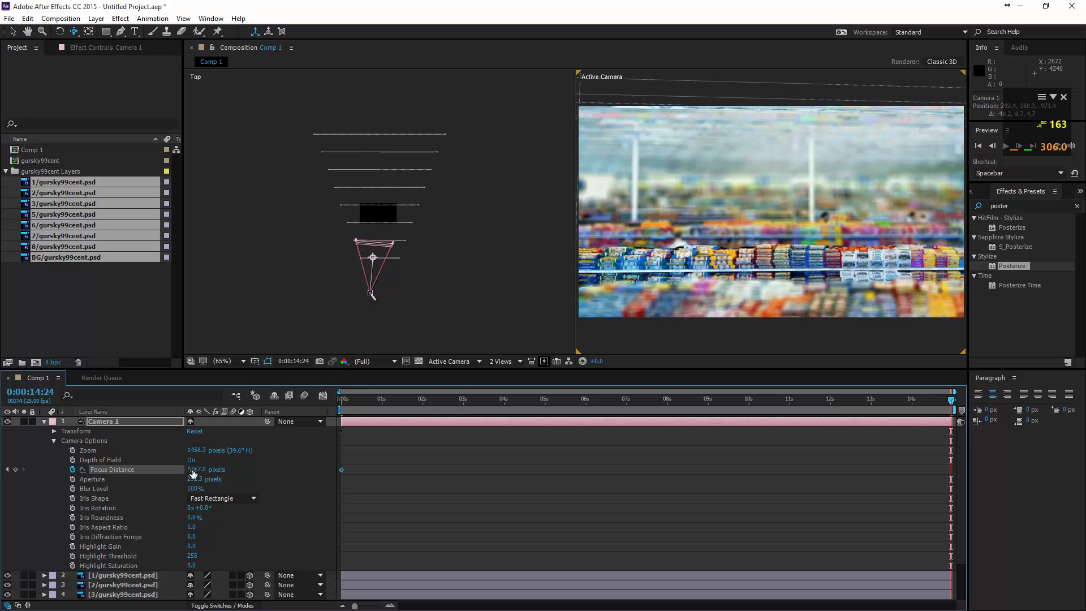
left_click_drag(202, 470, 866, 465)
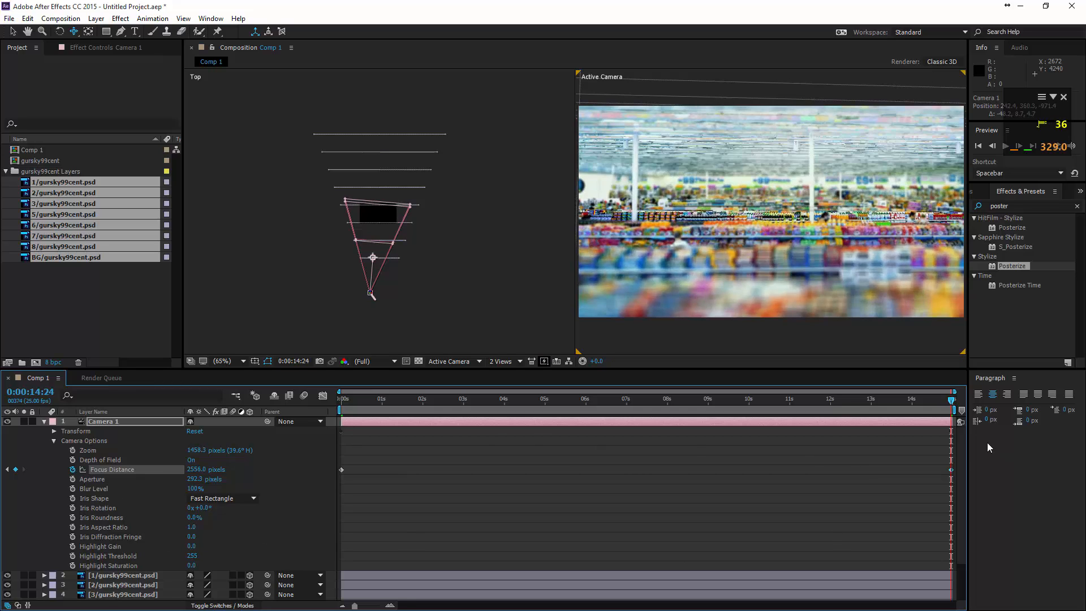
- Preview and scrub the focus animation across the timeline, then return to 0:00:00:00
key("space")
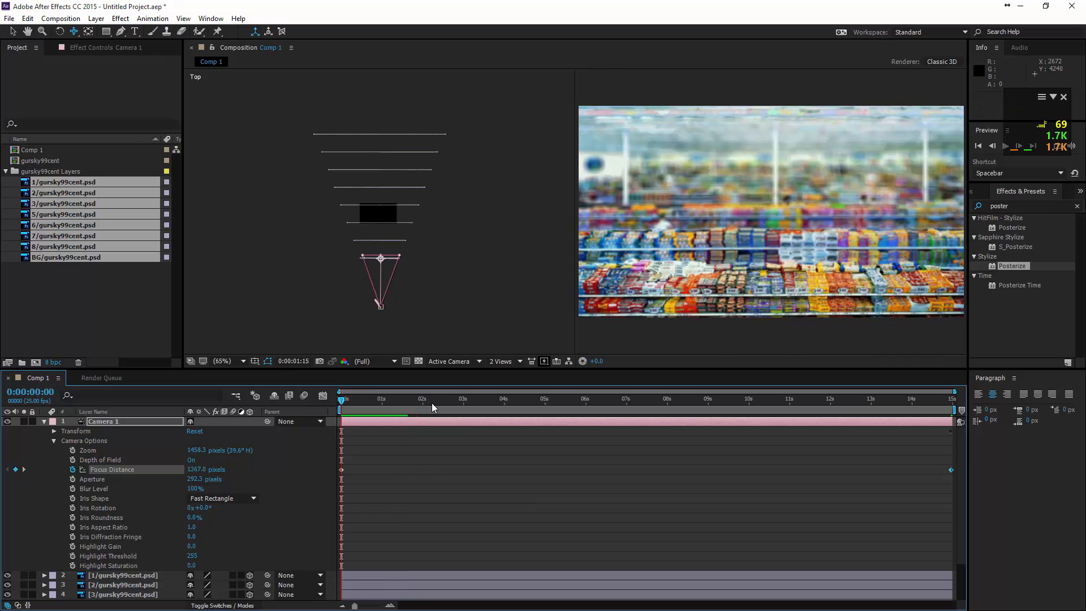
left_click_drag(432, 402, 727, 420)
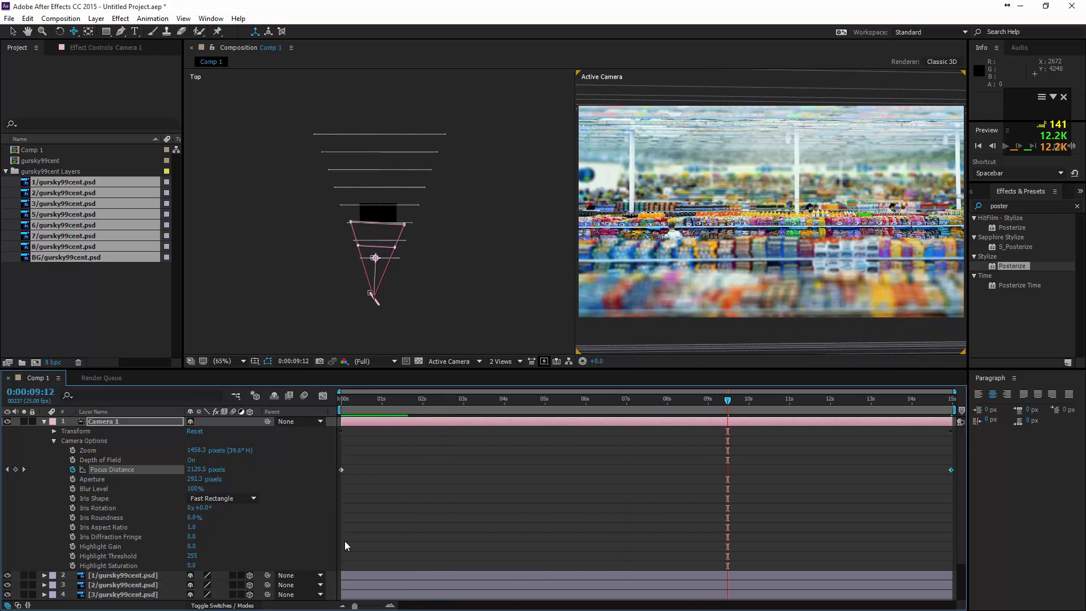
key("space")
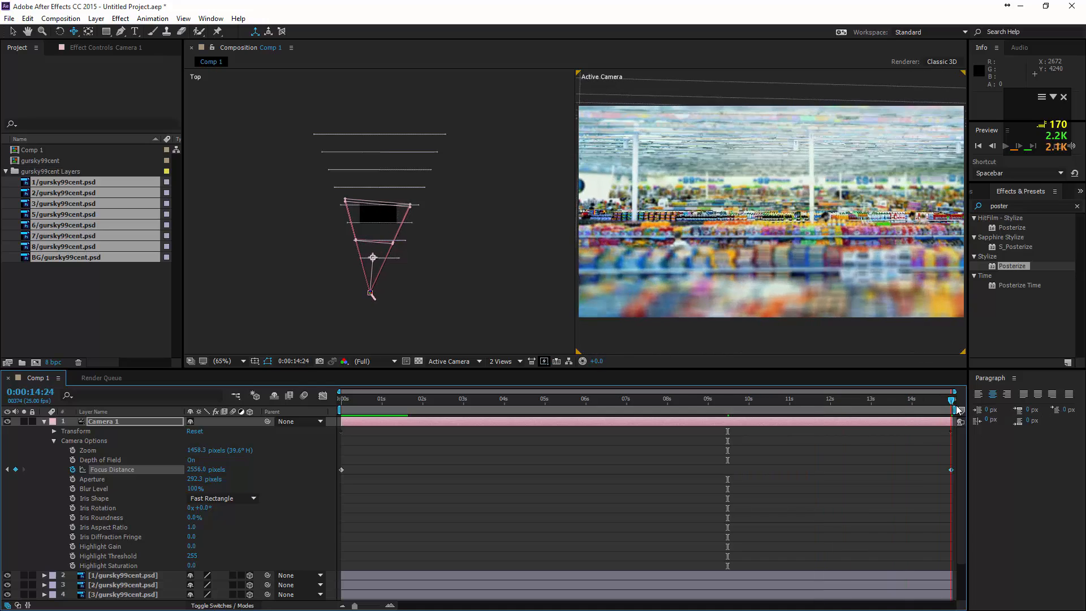
left_click_drag(954, 404, 776, 419)
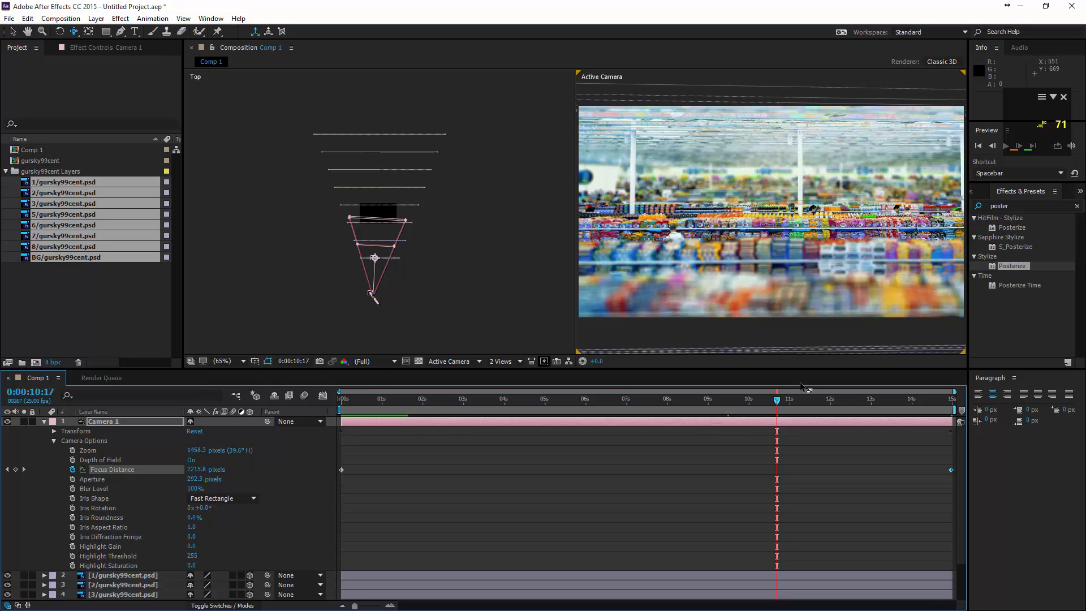
left_click_drag(774, 404, 362, 403)
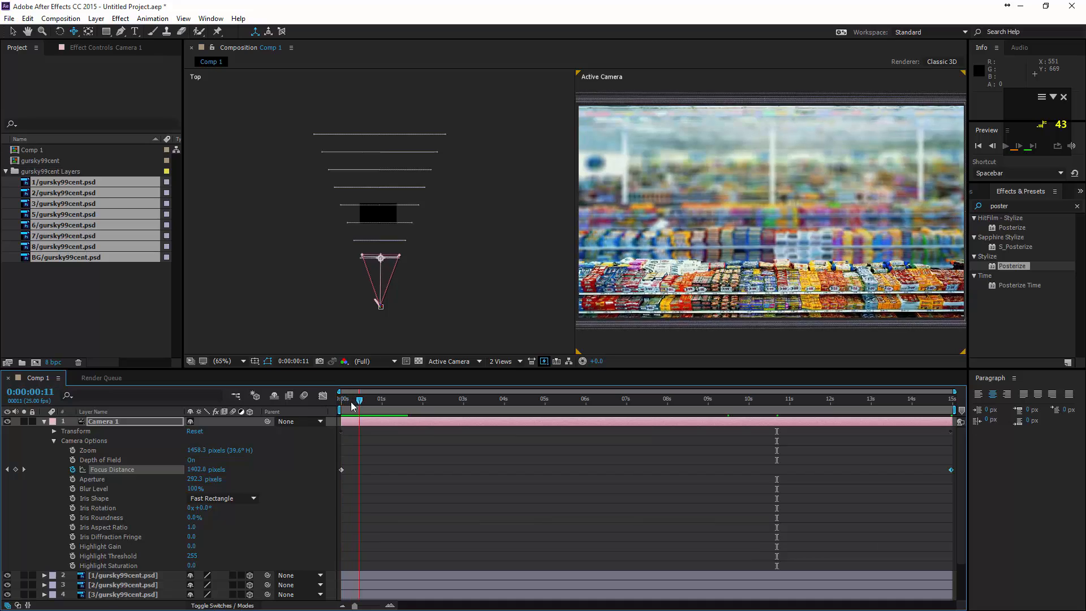
left_click_drag(432, 404, 282, 411)
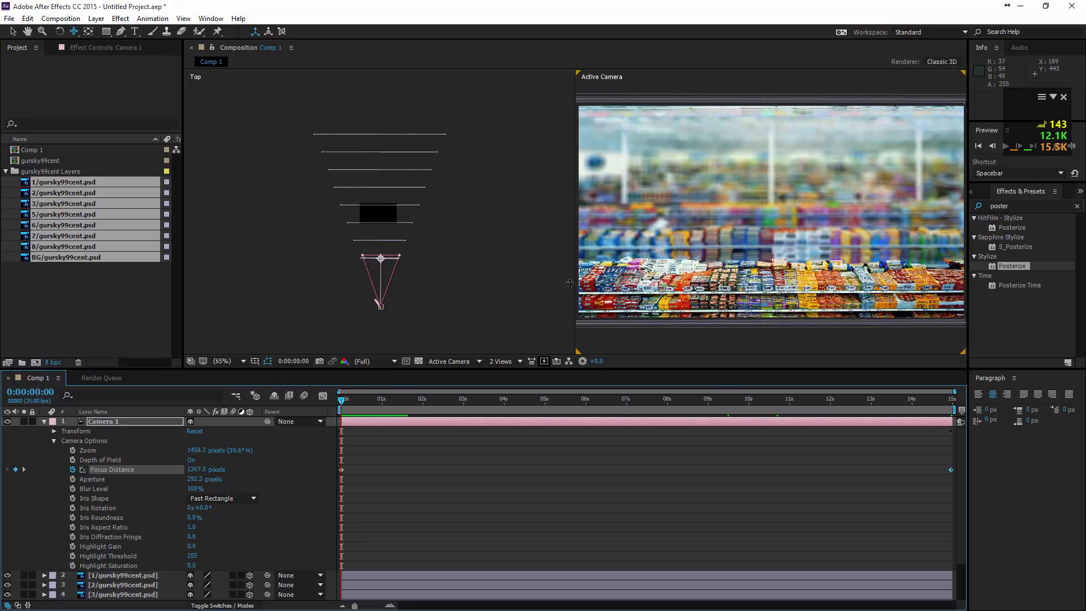
- Collapse Camera 1 and pre-compose it with all image layers into a composition named Gursky_Layers, moving all attributes
left_click(44, 422)
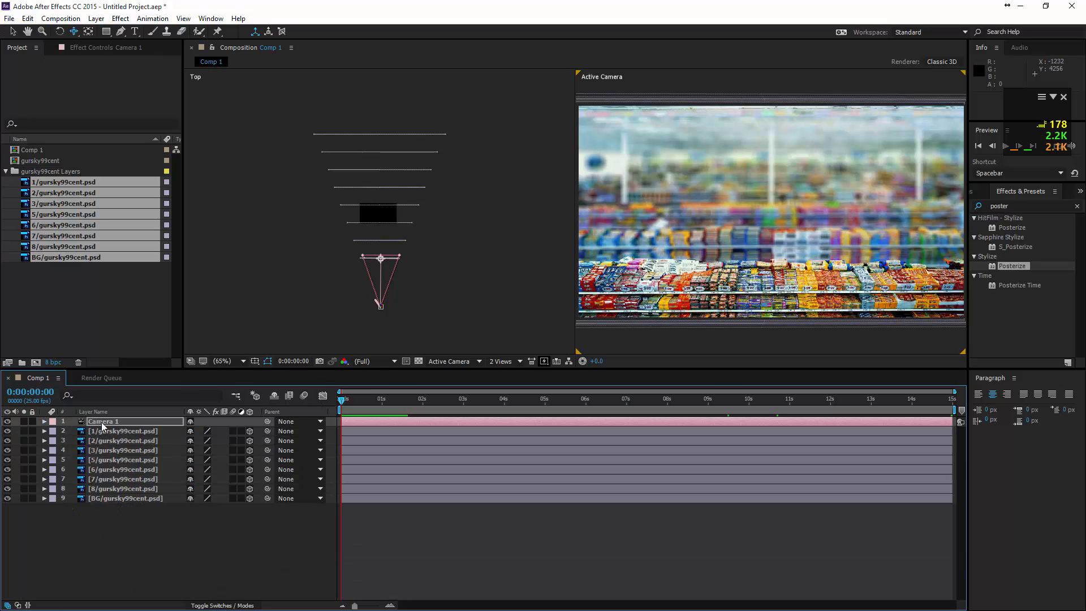
left_click(109, 497, "shift")
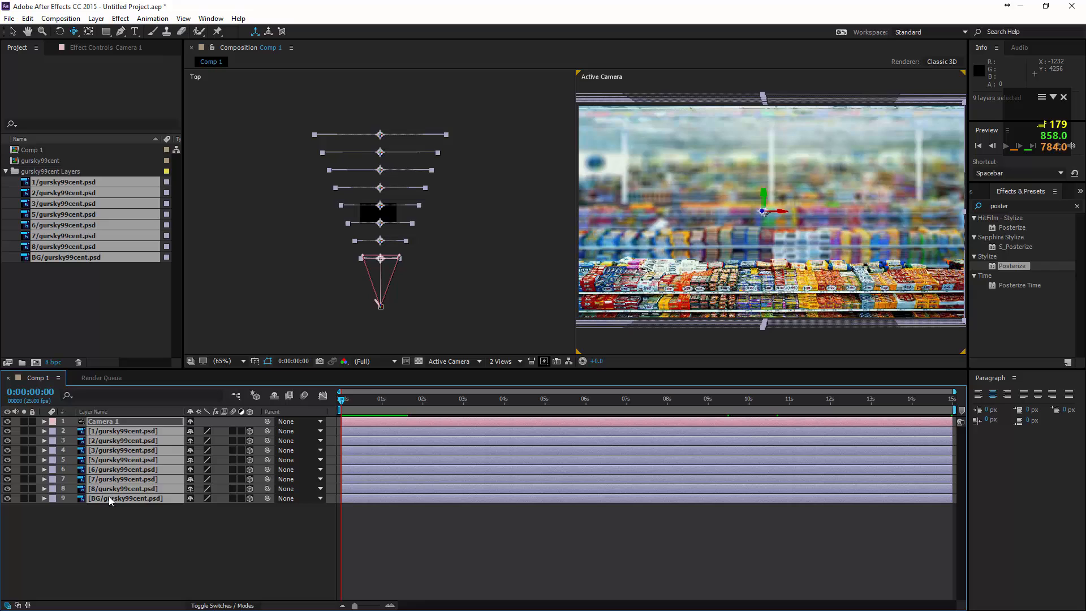
right_click(110, 467)
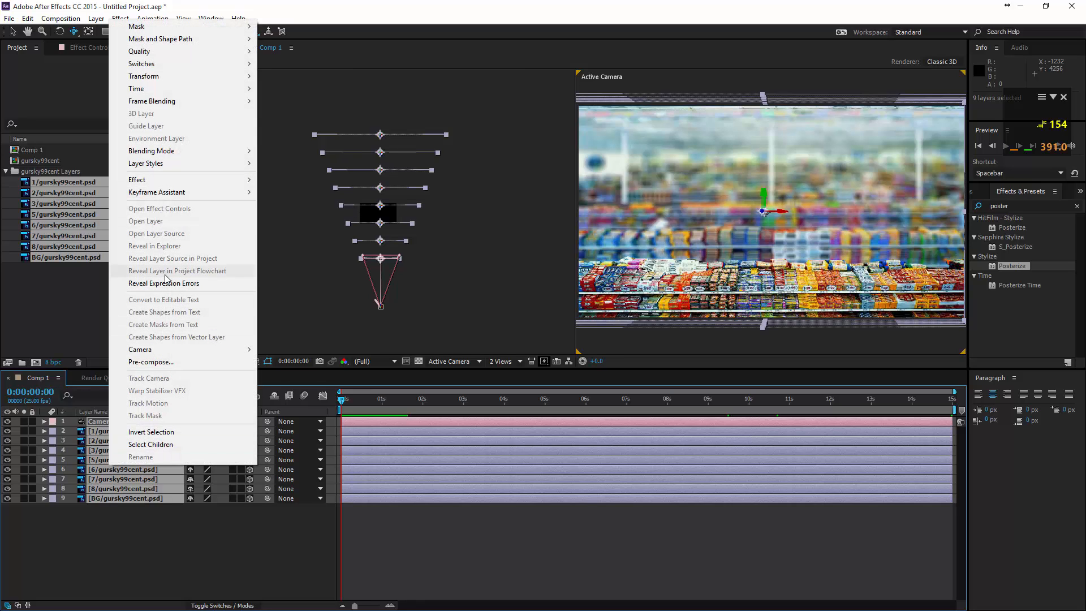
left_click(139, 362)
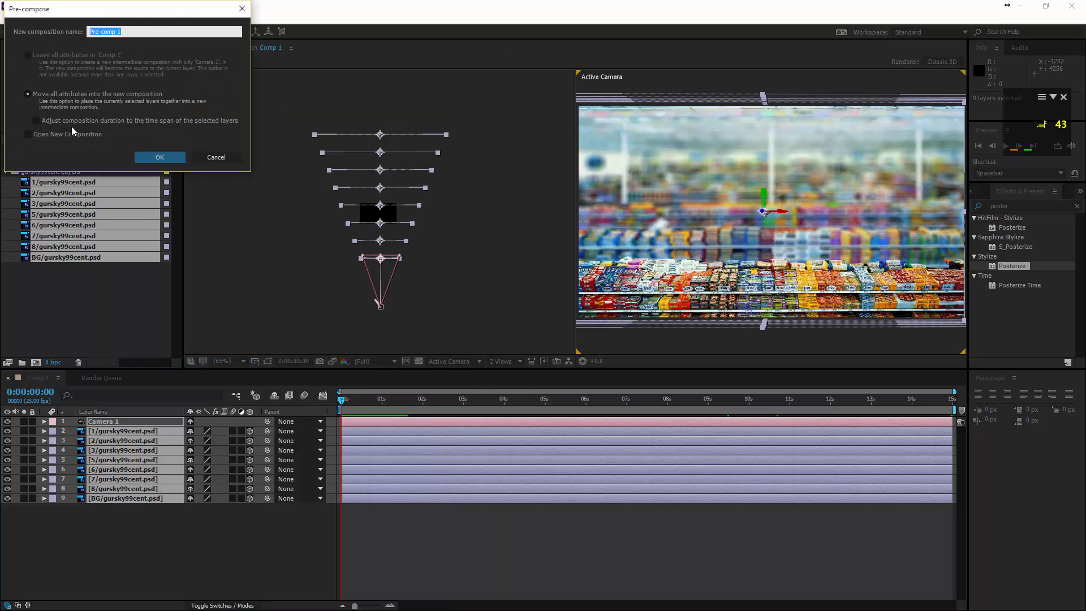
left_click_drag(120, 14, 352, 309)
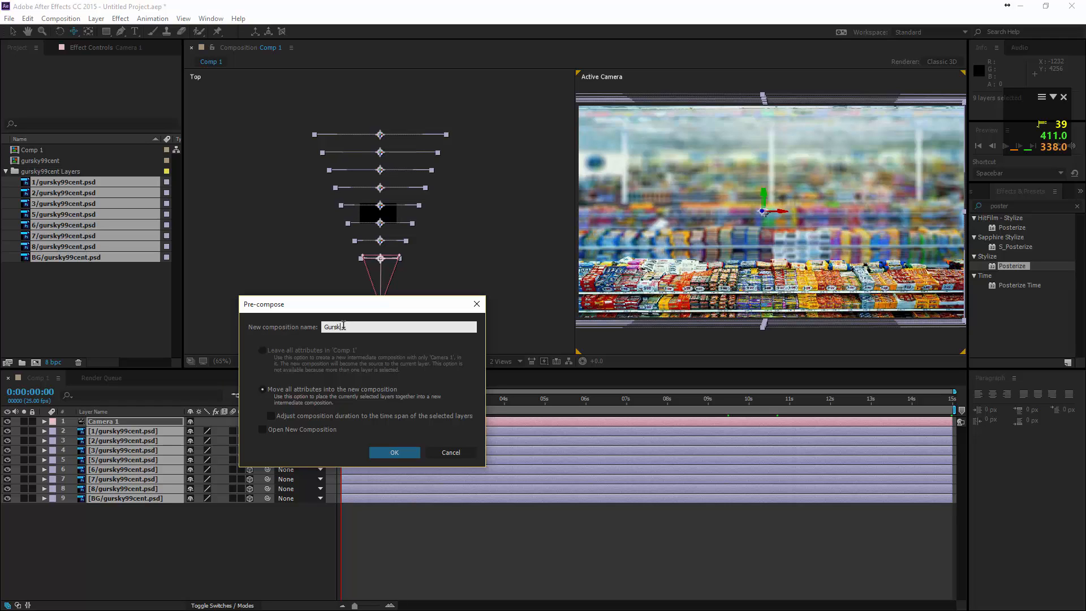
type("y_Layers")
key("Return")
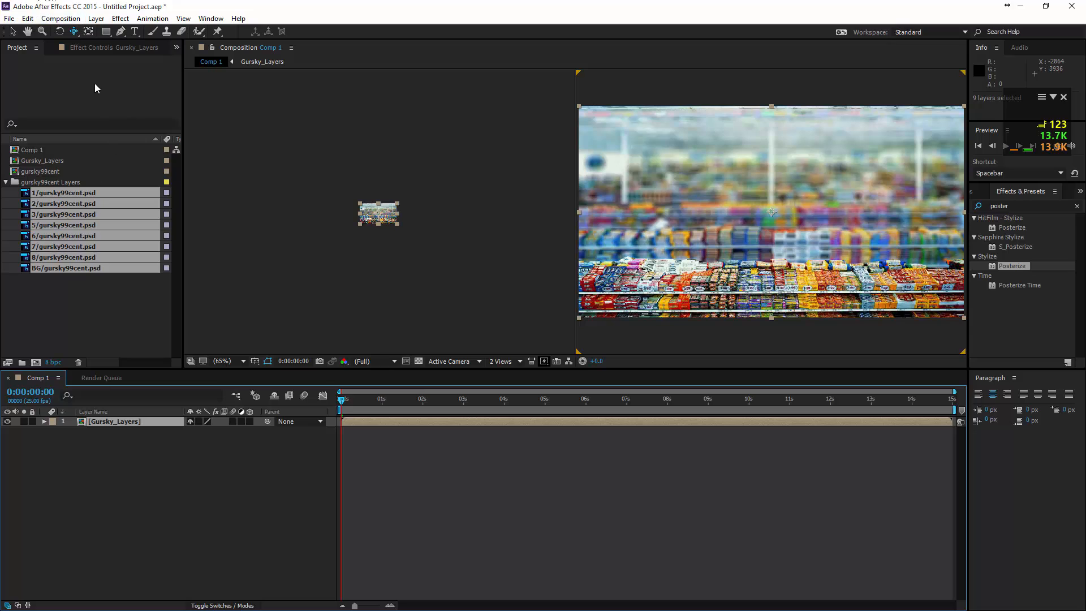
- Apply a Curves effect to Gursky_Layers and shape a gentle S-curve that lowers the shadows and lifts the highlights
left_click(125, 21)
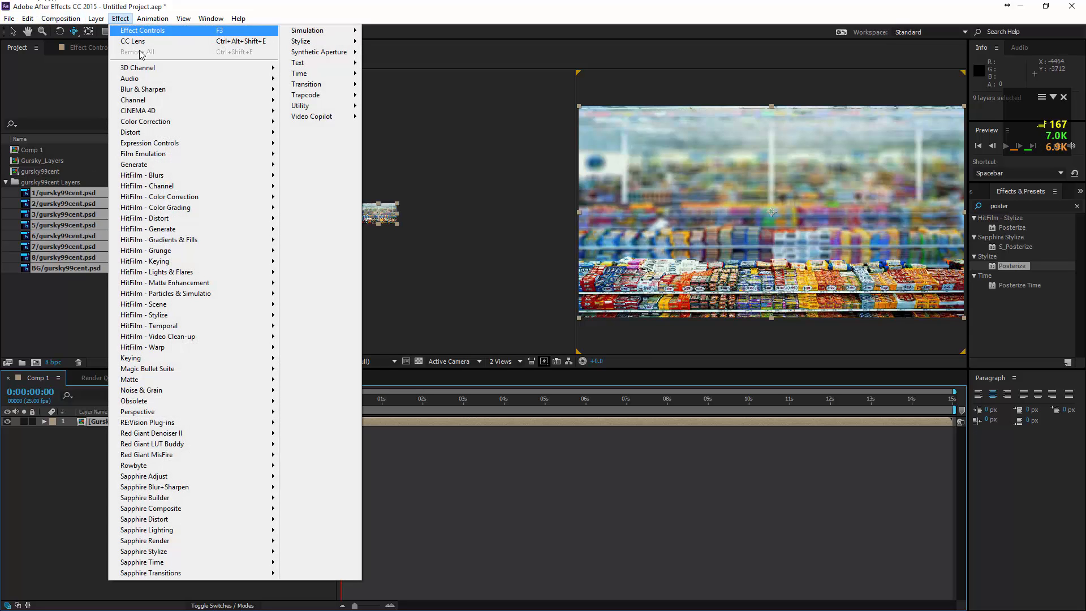
mouse_move(165, 124)
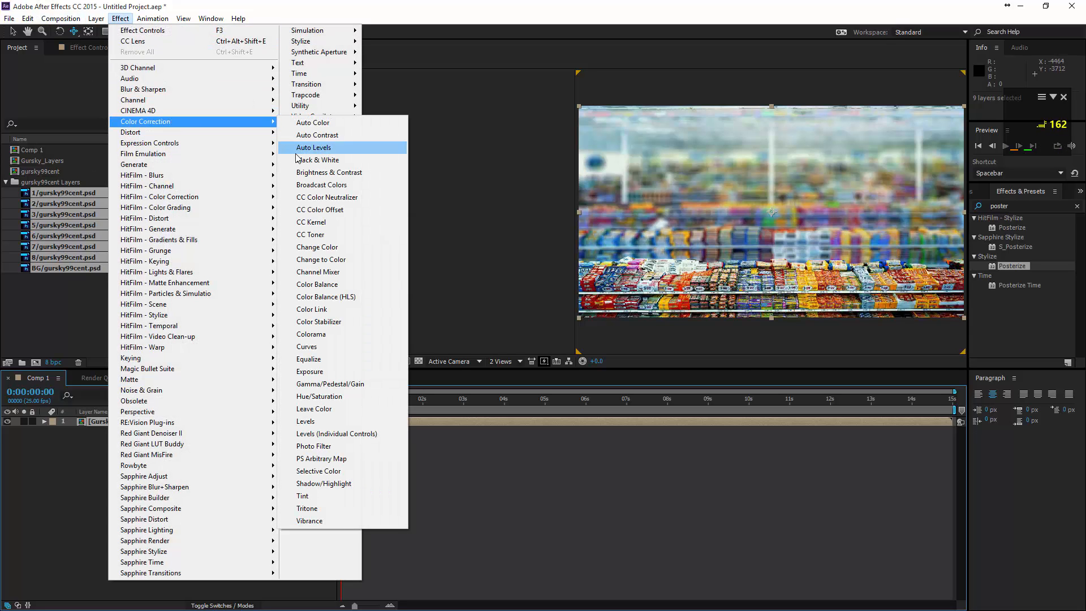
left_click(307, 346)
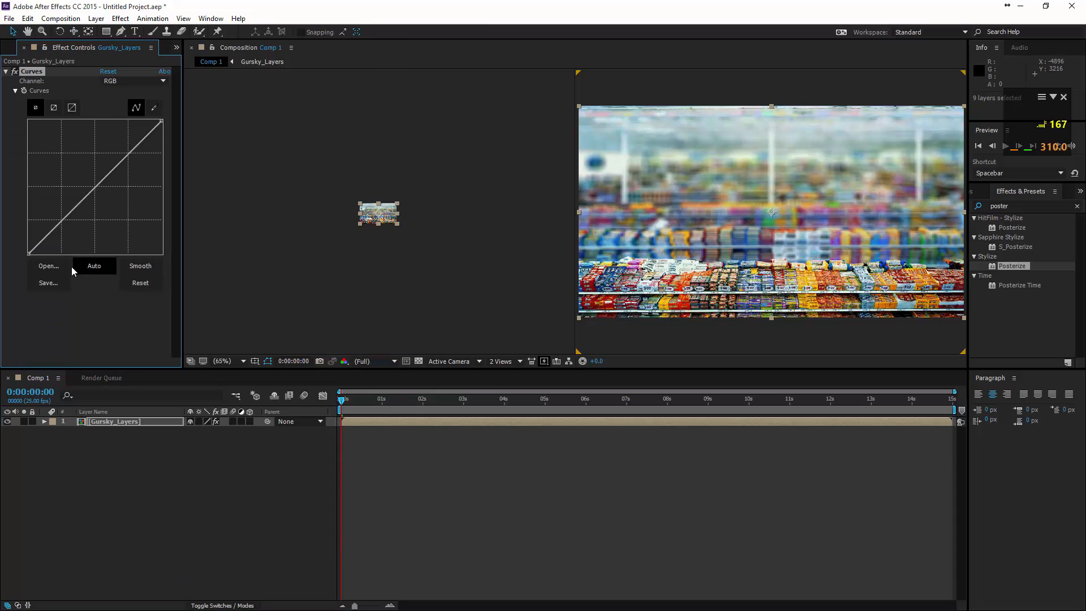
left_click_drag(68, 222, 66, 225)
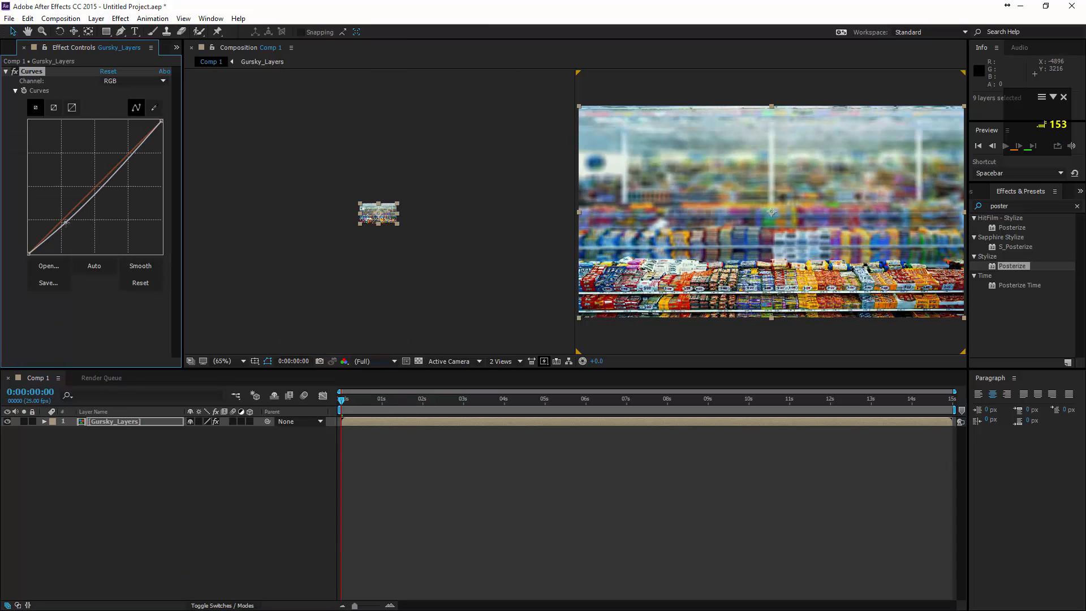
left_click_drag(135, 145, 129, 146)
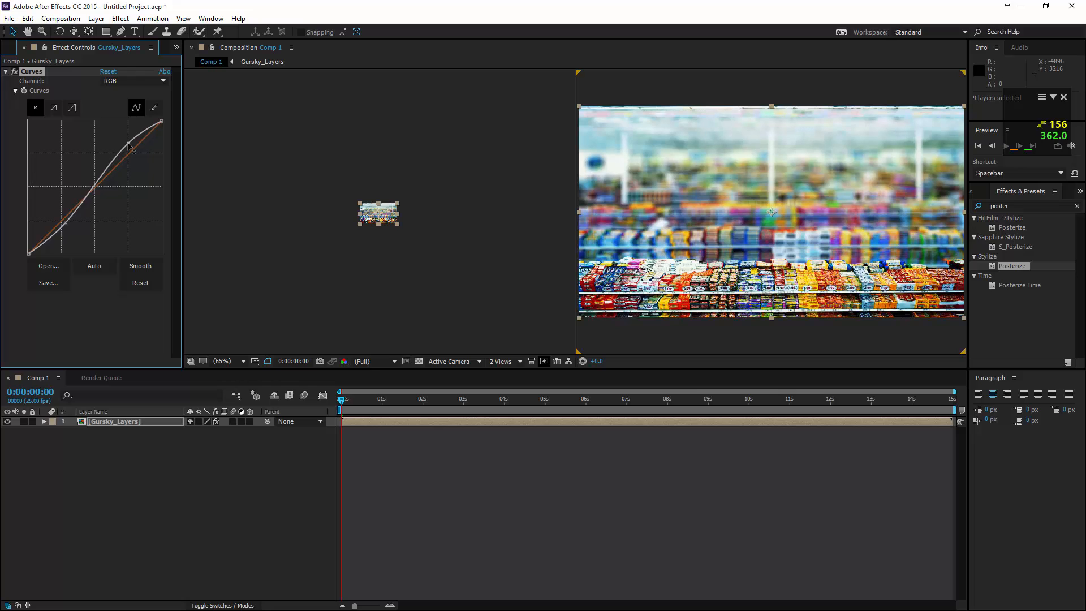
- Apply the Add Grain effect to the Gursky_Layers pre-composition
left_click(120, 18)
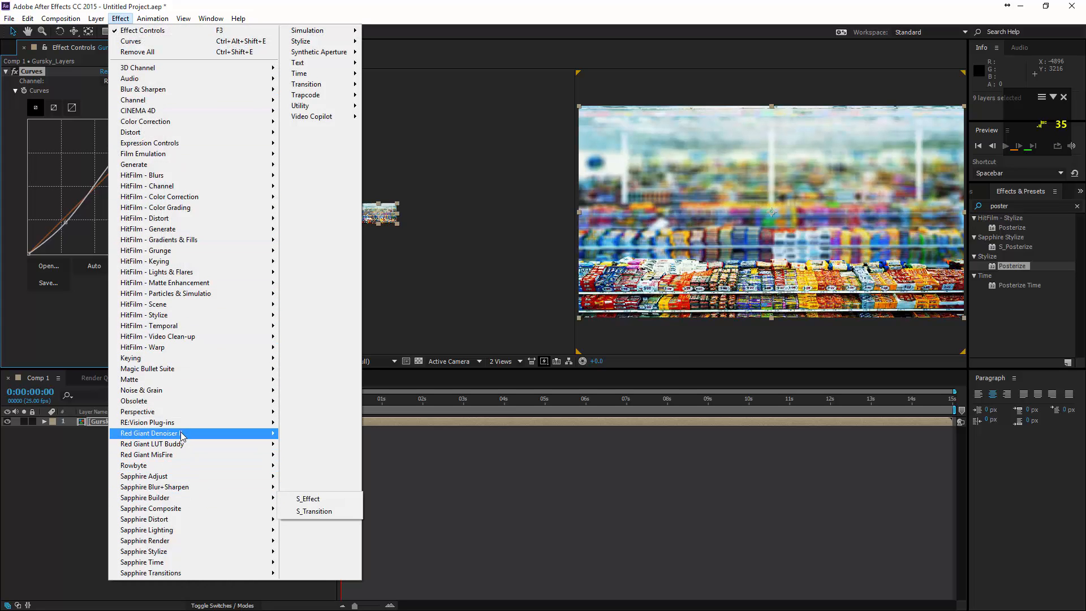
mouse_move(220, 390)
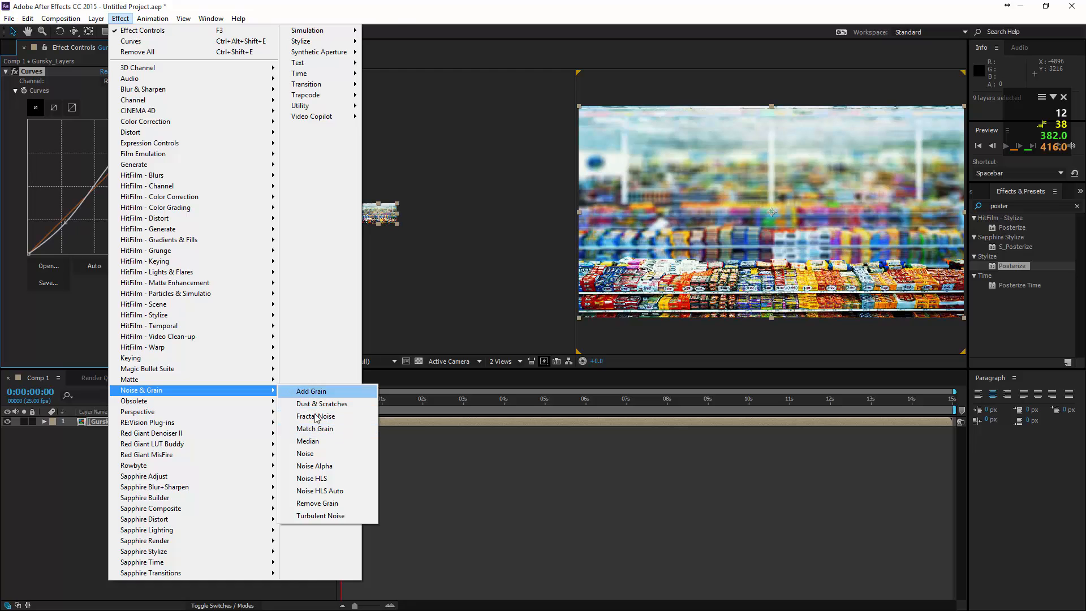
left_click(311, 392)
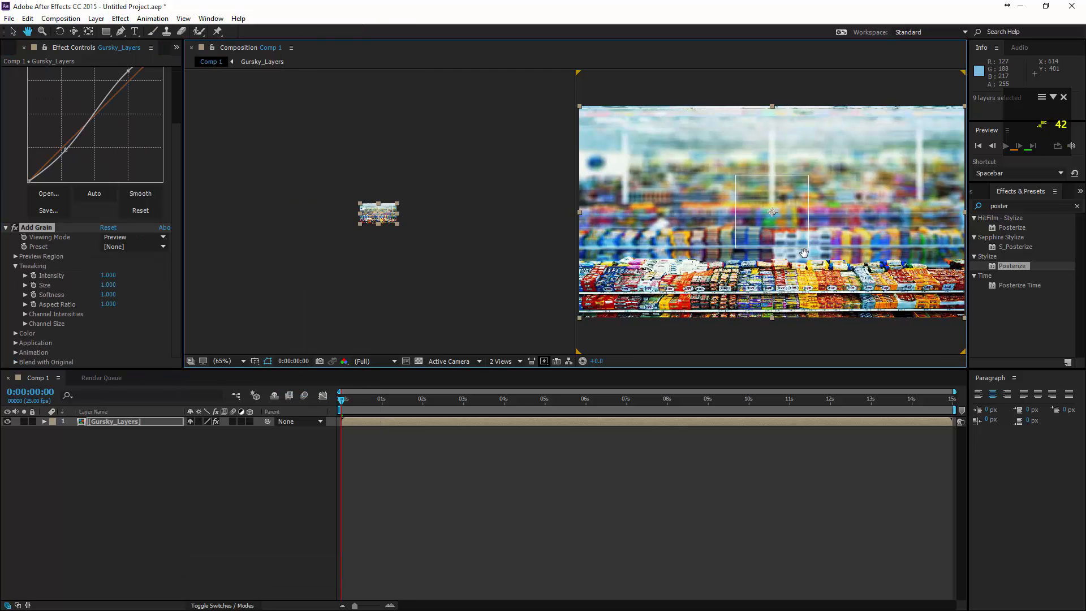
key("v")
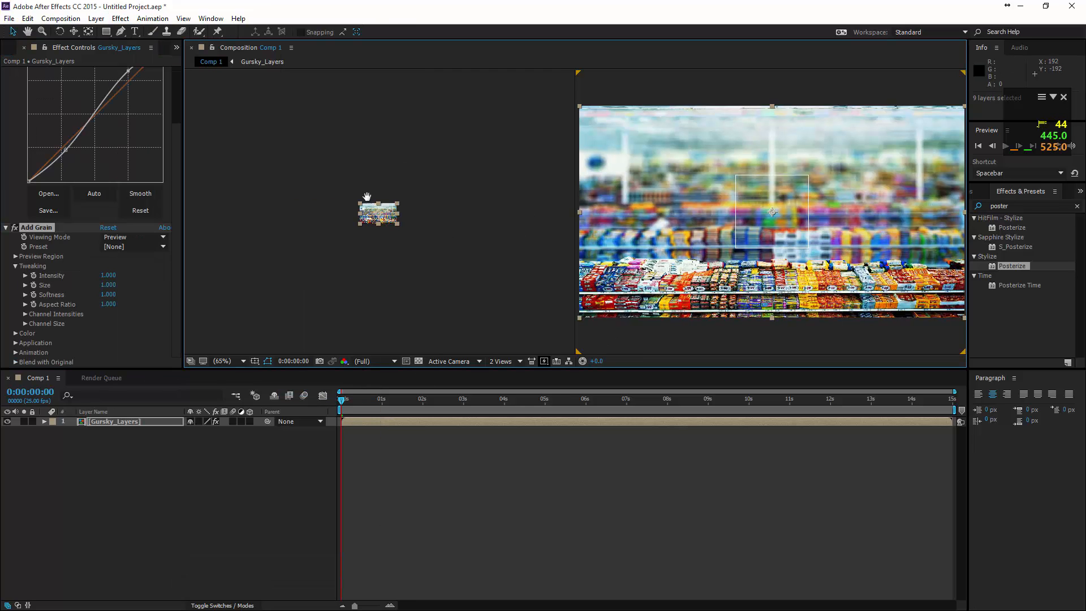
left_click(385, 252)
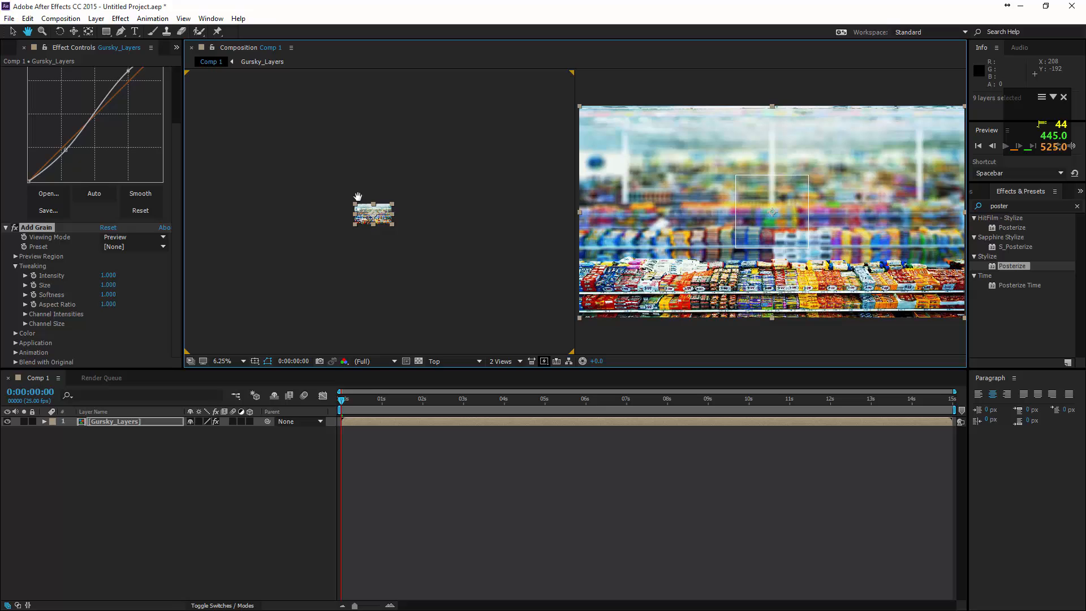
- Switch the composition viewer to a single Active Camera view and play a short preview of Comp 1
left_click(646, 331)
left_click(461, 363)
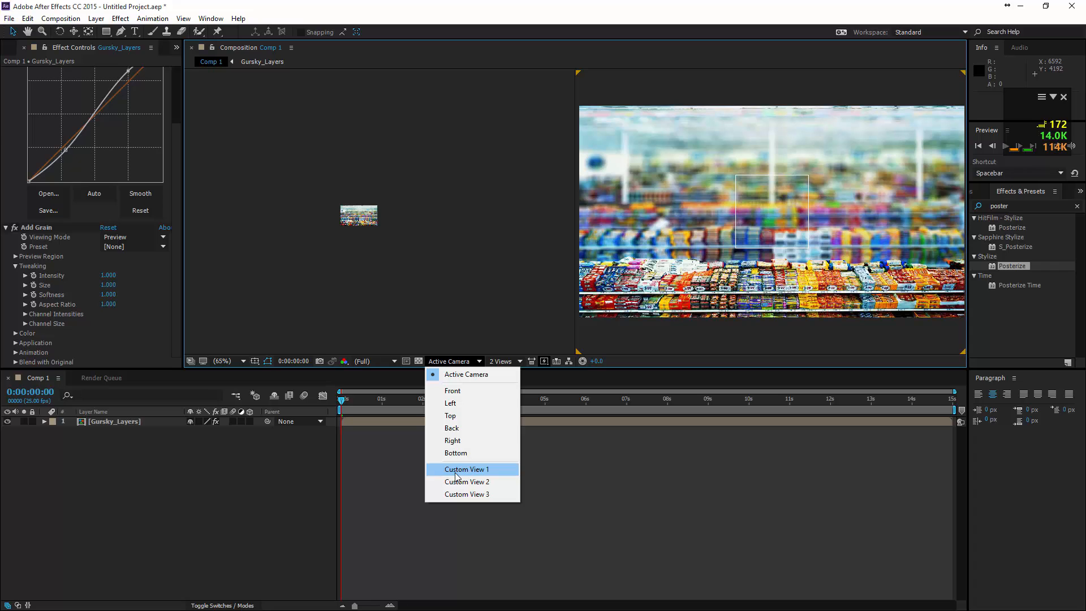
left_click(507, 362)
left_click(509, 375)
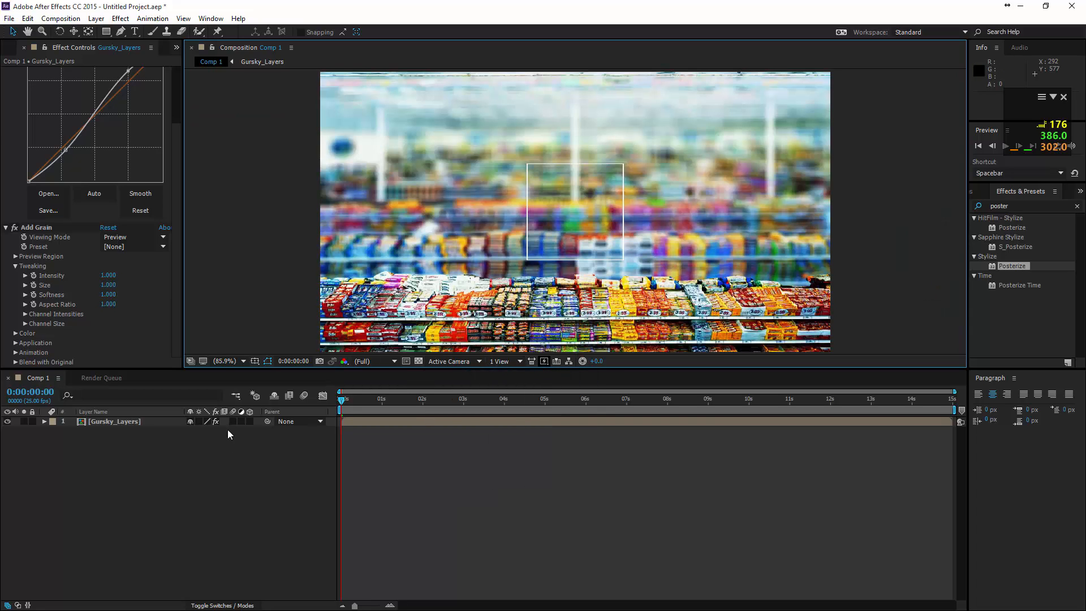
key("space")
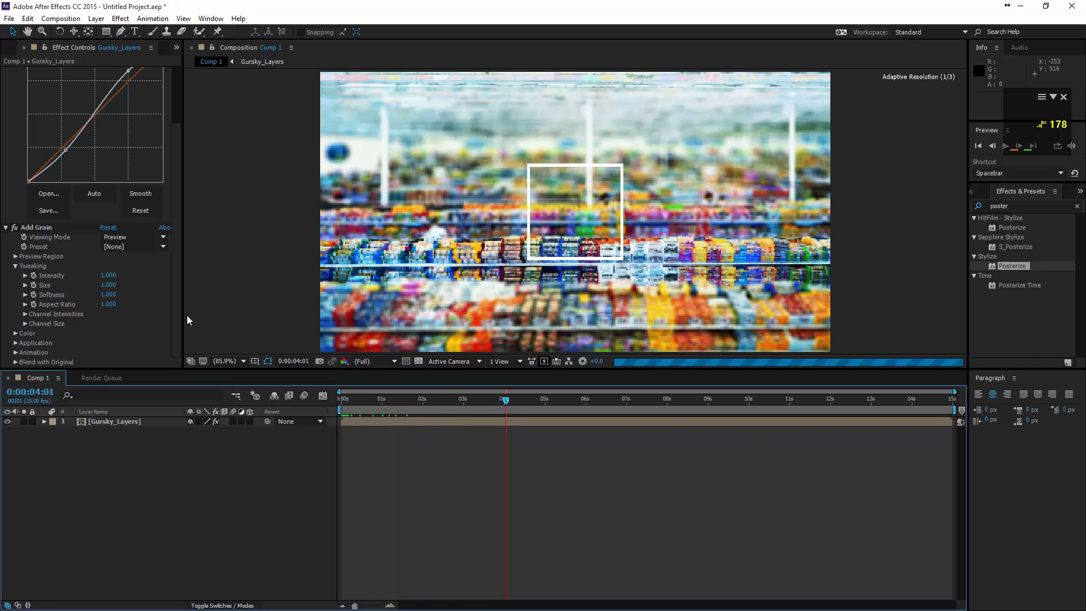
- Set the Add Grain preset to Eastman Color Neg II 100T (5247) and its viewing mode to Final Output
left_click(117, 247)
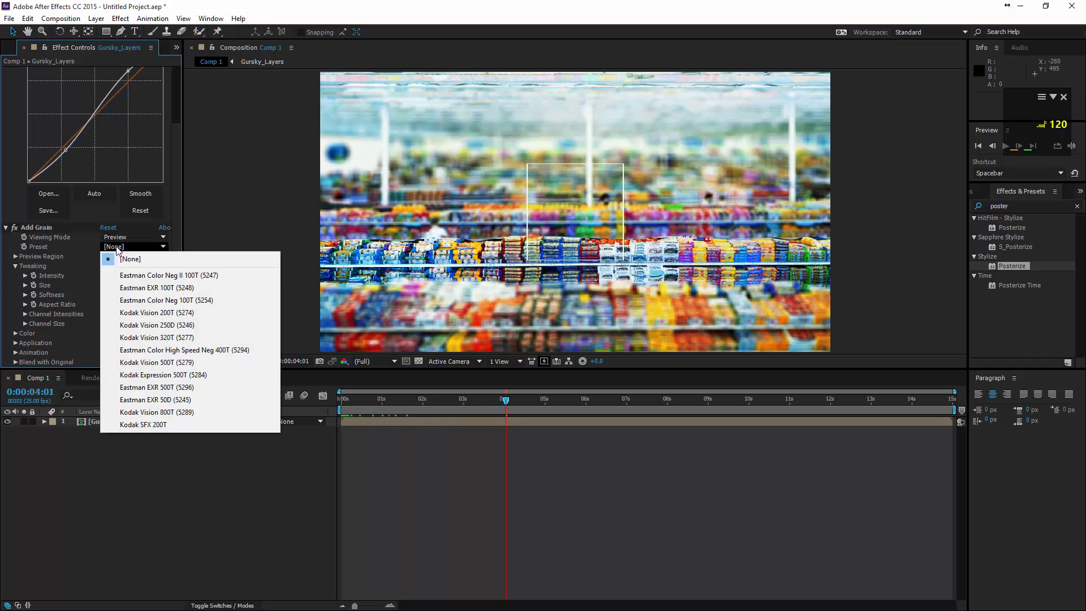
left_click(154, 274)
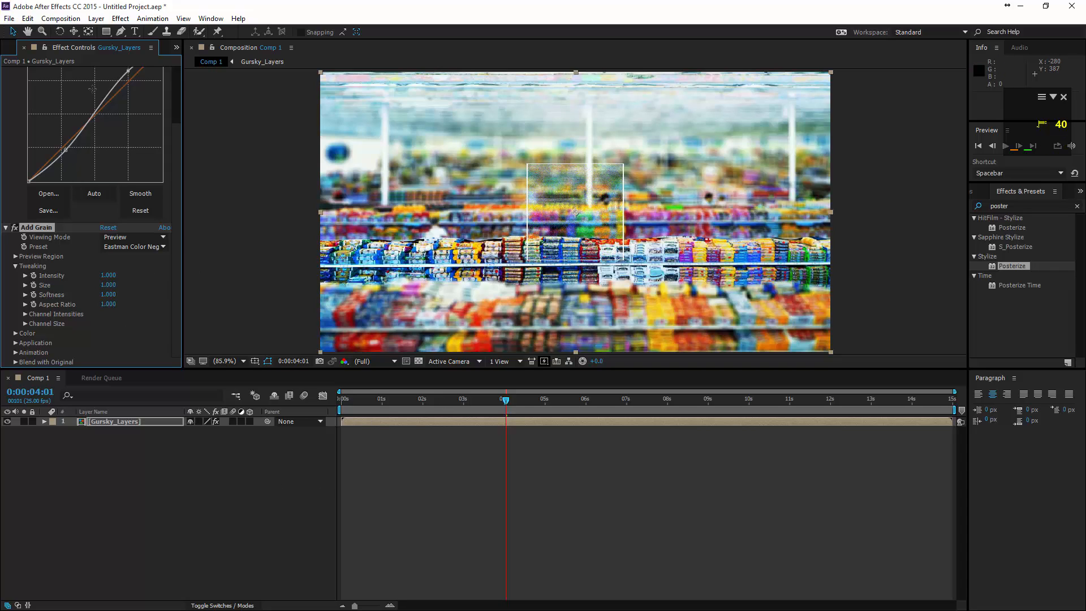
scroll(179, 156, "up", 3)
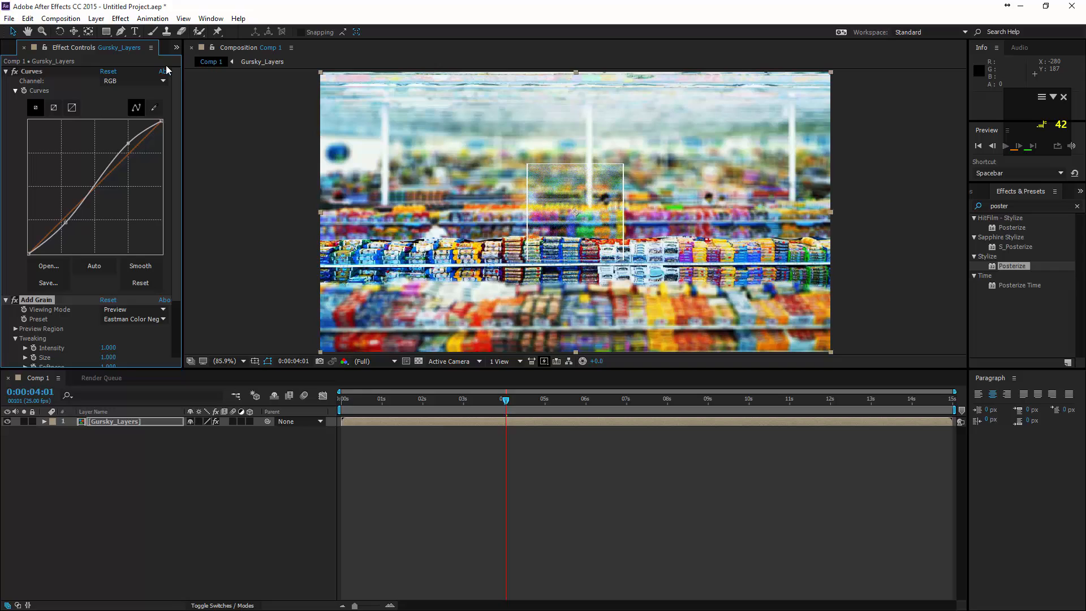
left_click(29, 71)
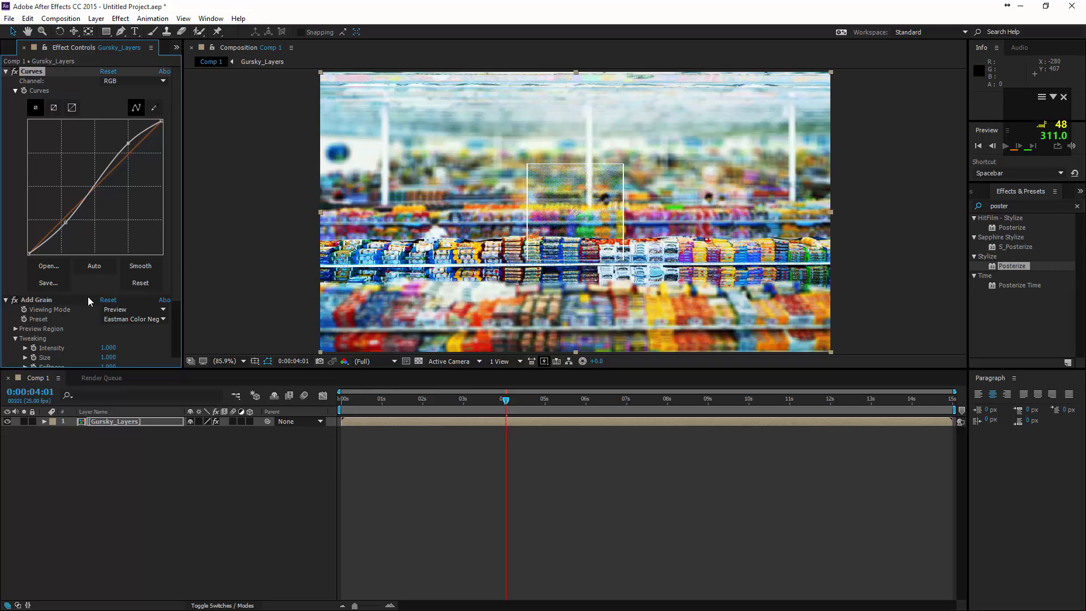
left_click(43, 299)
scroll(176, 294, "down", 3)
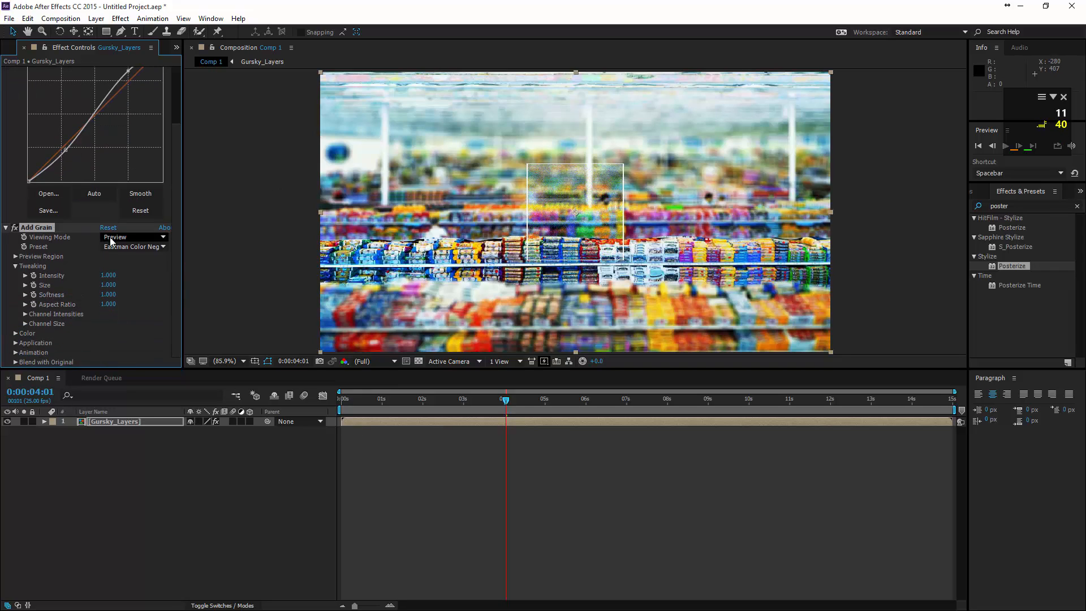
left_click(111, 240)
left_click(131, 273)
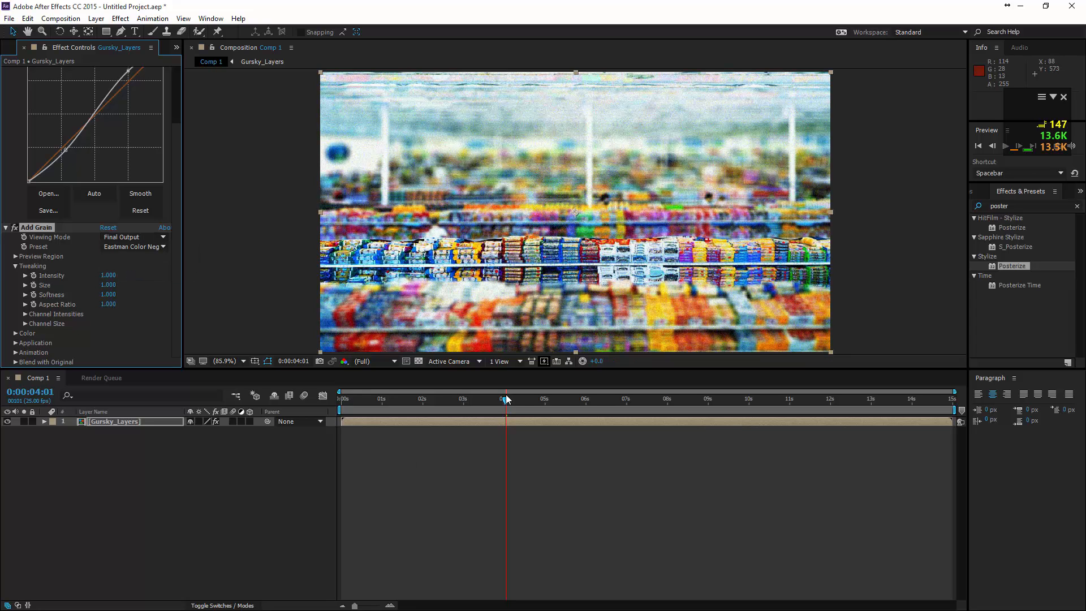
- Preview the grain from 0:00:02:00 and lower the viewer resolution to Half
left_click_drag(507, 399, 424, 417)
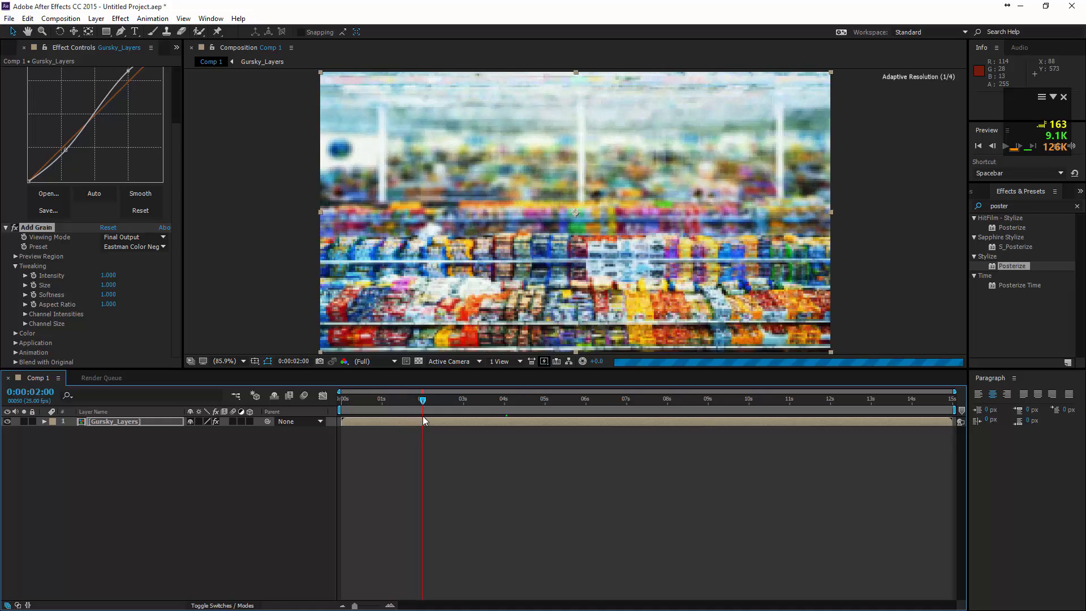
key("space")
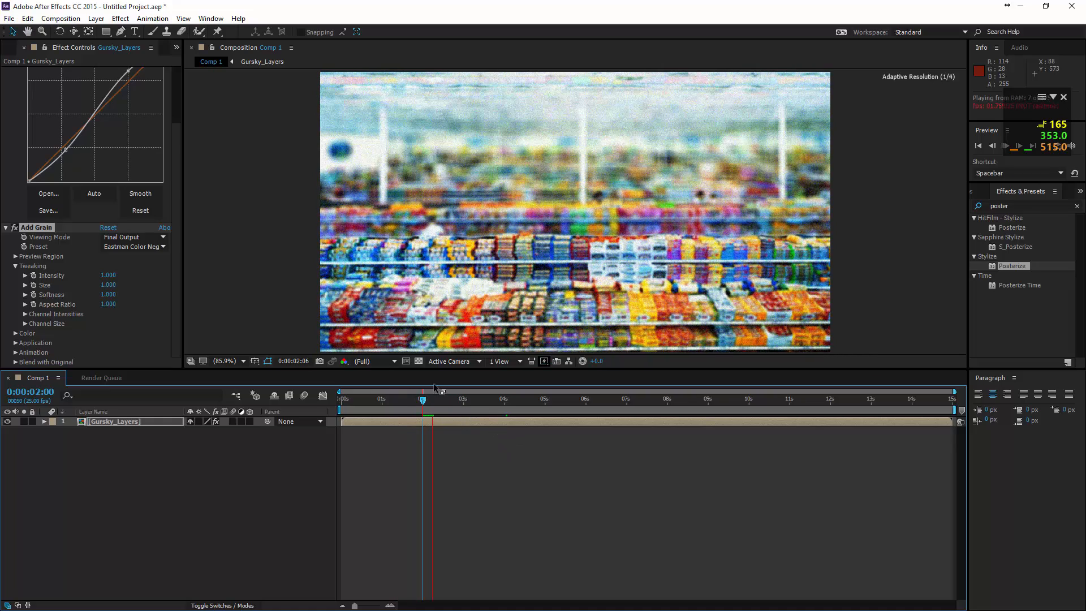
left_click(372, 361)
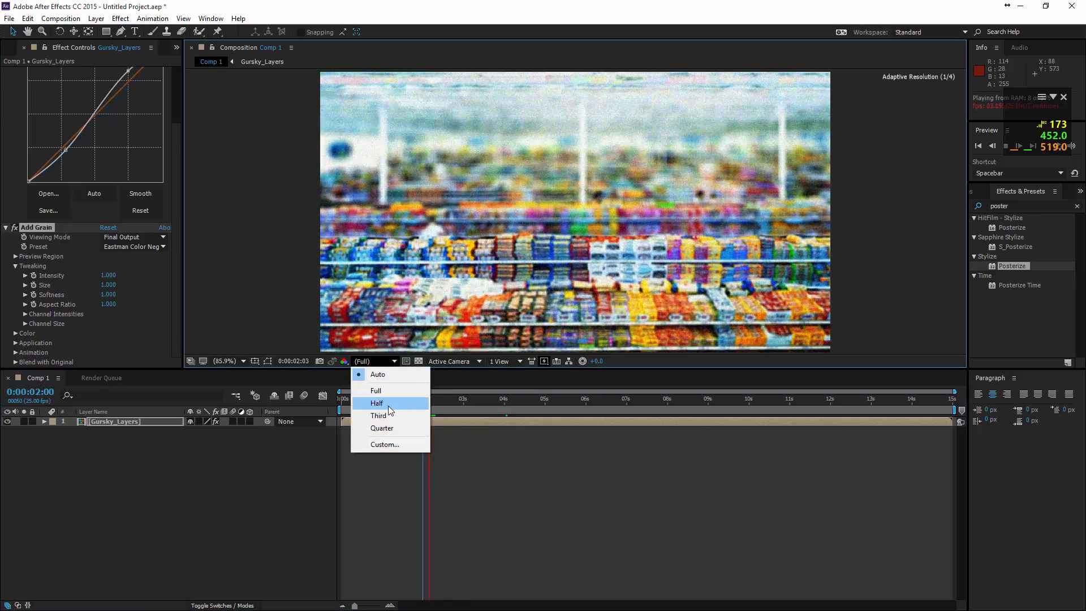
left_click(388, 406)
- Play the grain preview at half resolution, starting from 0:00:00:17 and again from 0:00:00:19
left_click(371, 400)
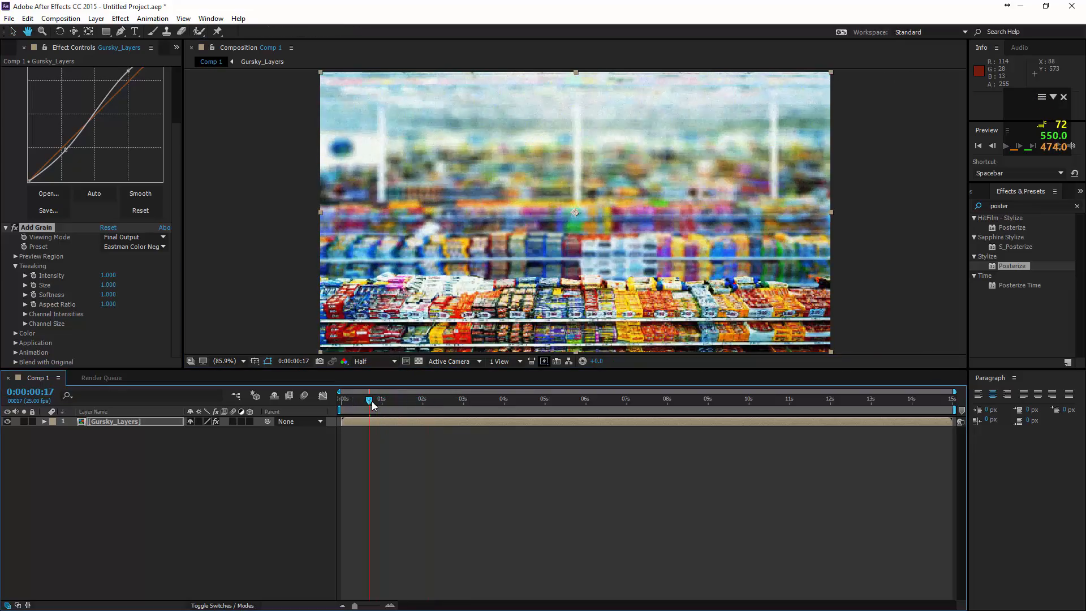
key("space")
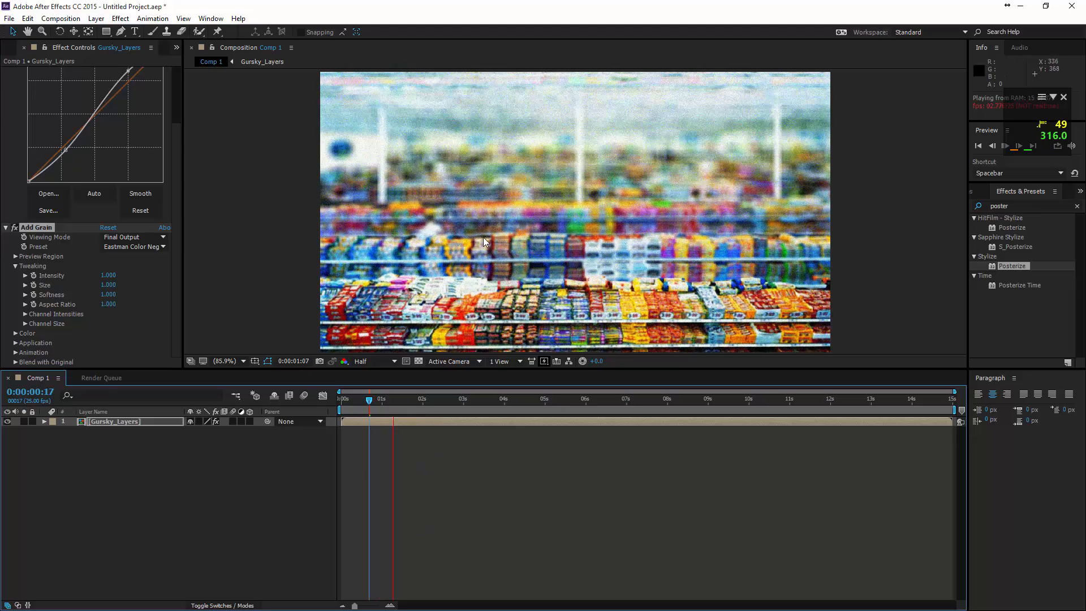
left_click(375, 408)
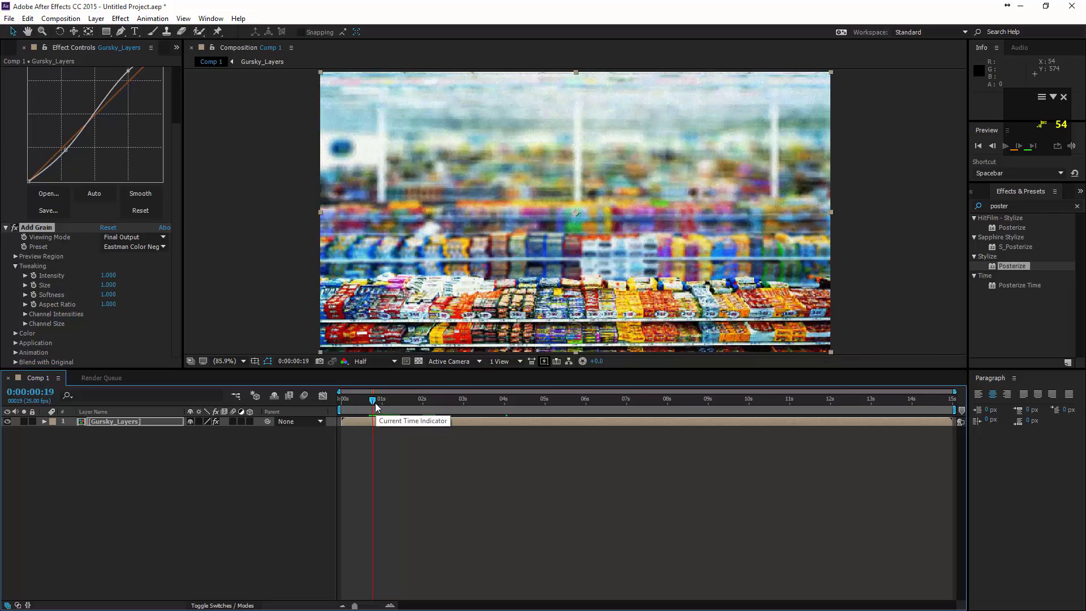
key("space")
key("space")
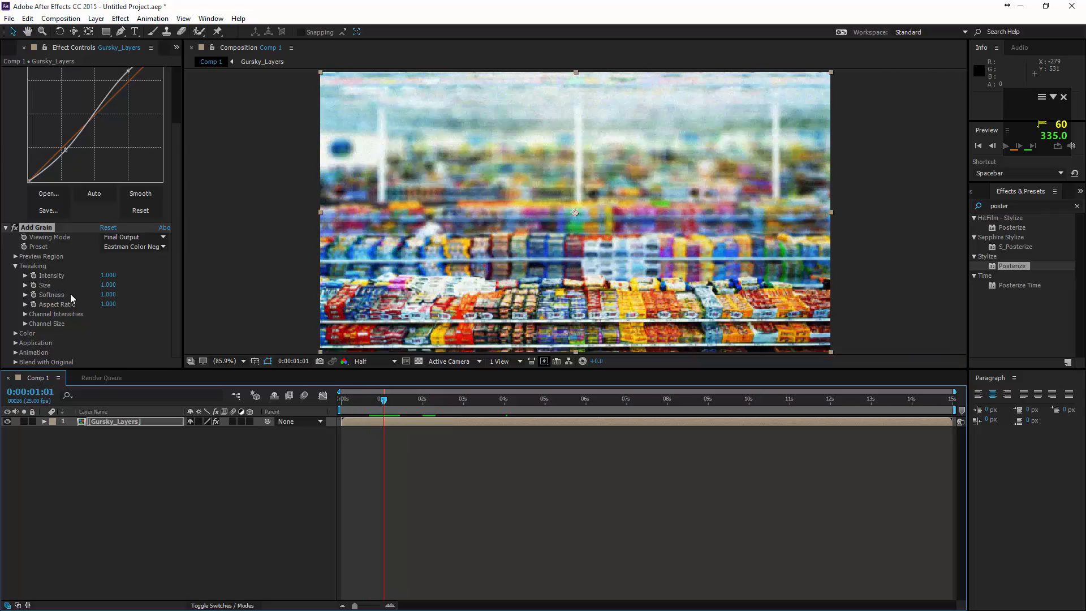
- Set the Add Grain intensity to 0.500 and collapse the Add Grain and Curves effects
left_click_drag(106, 277, 102, 275)
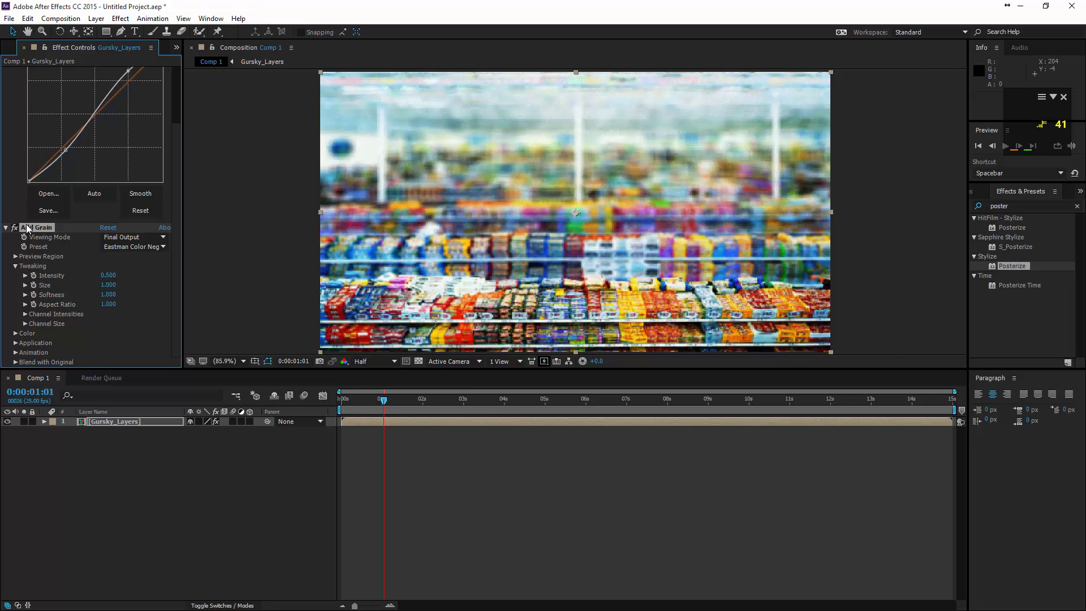
left_click(6, 229)
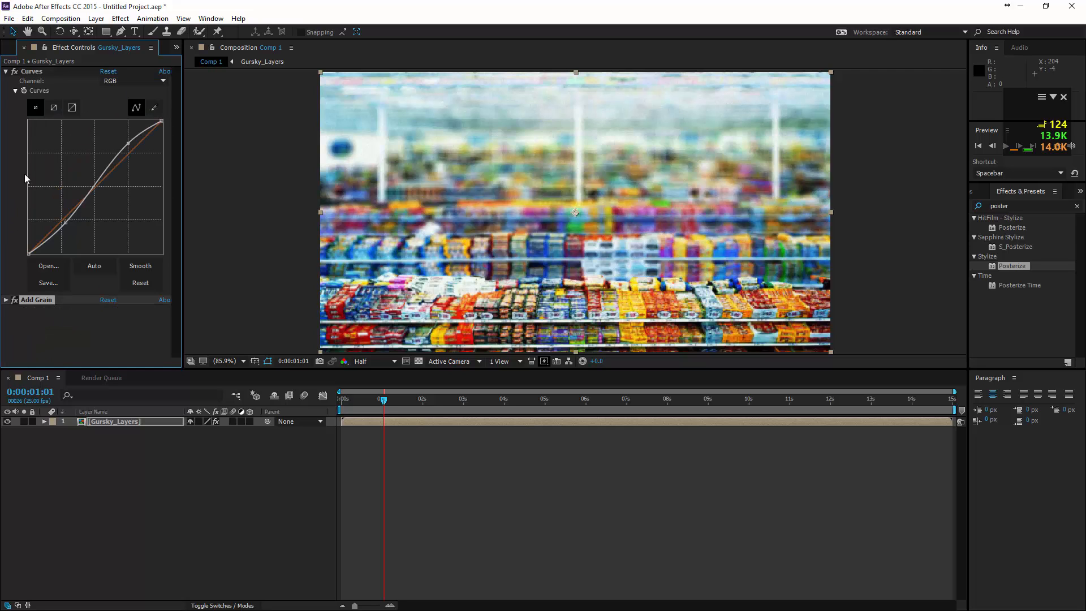
left_click(6, 70)
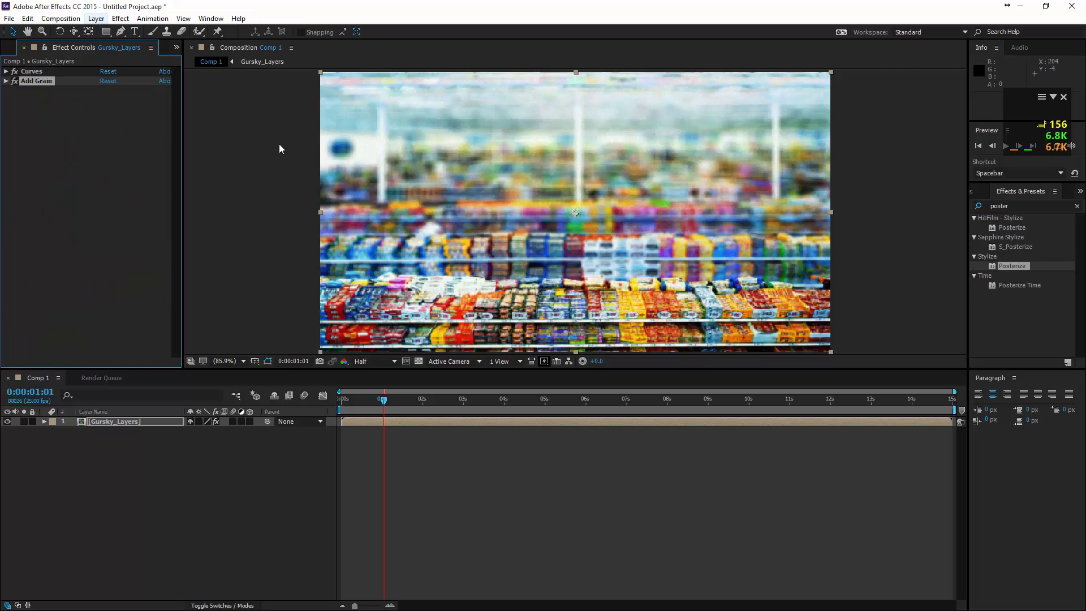
- Scrub through the timeline back to 0:00:00:00 and apply a Hue/Saturation effect to Gursky_Layers
left_click_drag(494, 410, 955, 419)
left_click_drag(860, 396, 286, 287)
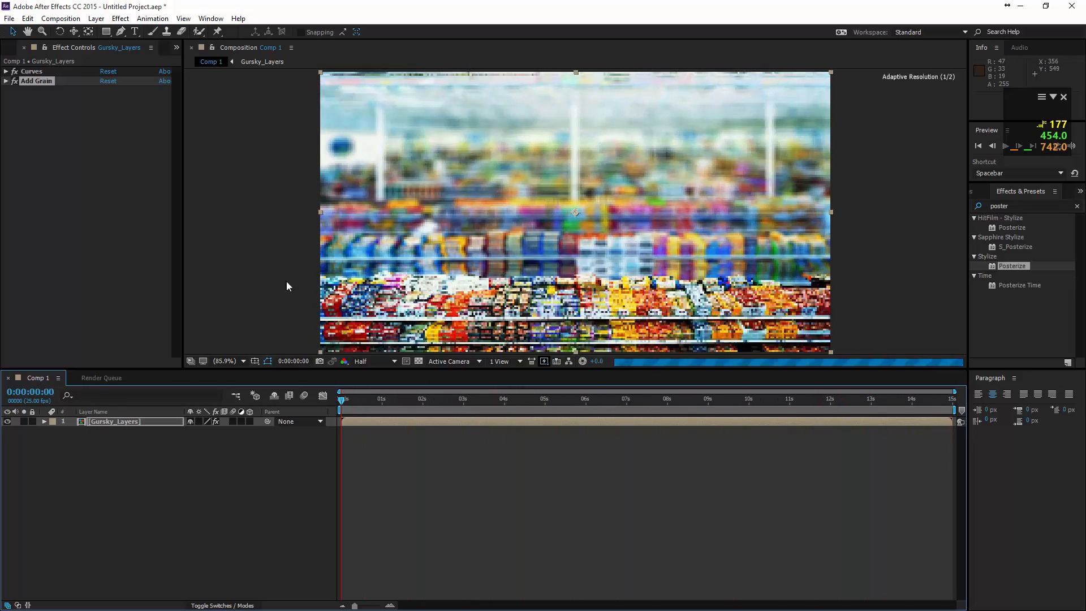
left_click(96, 18)
mouse_move(111, 20)
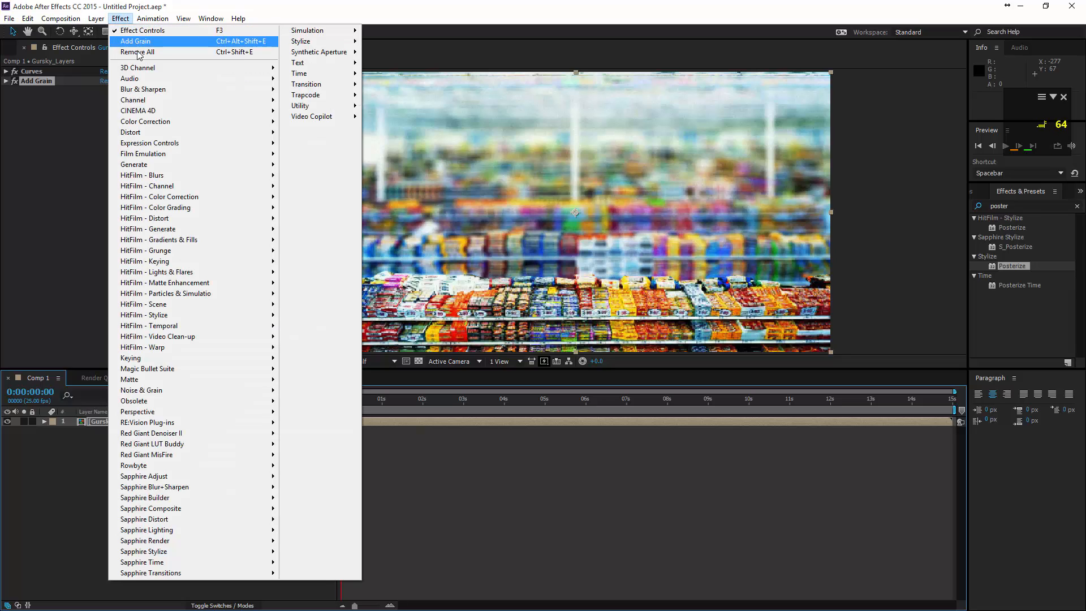
mouse_move(153, 124)
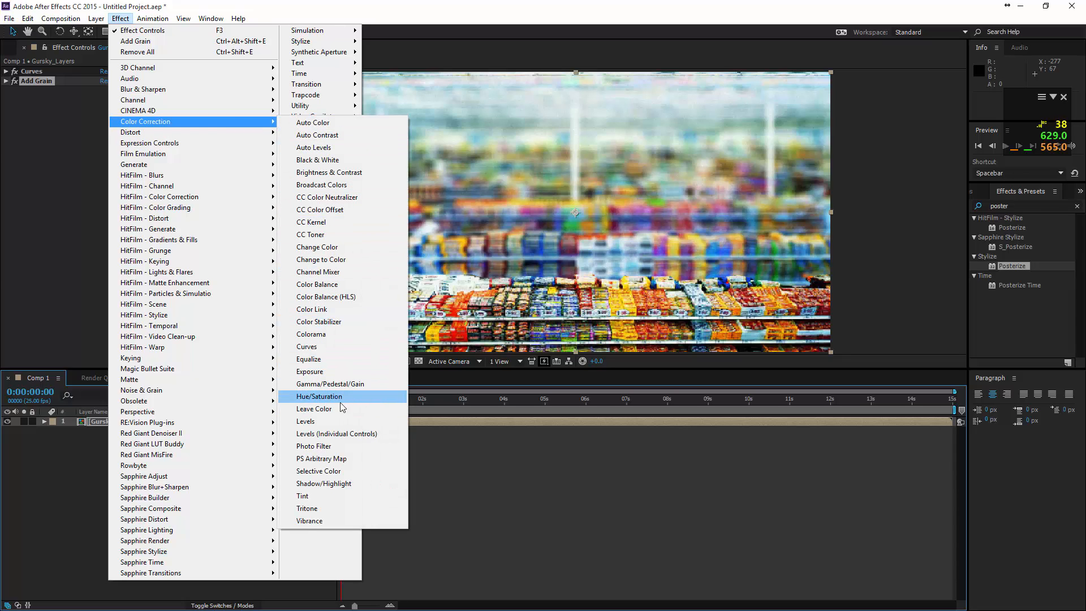
left_click(322, 397)
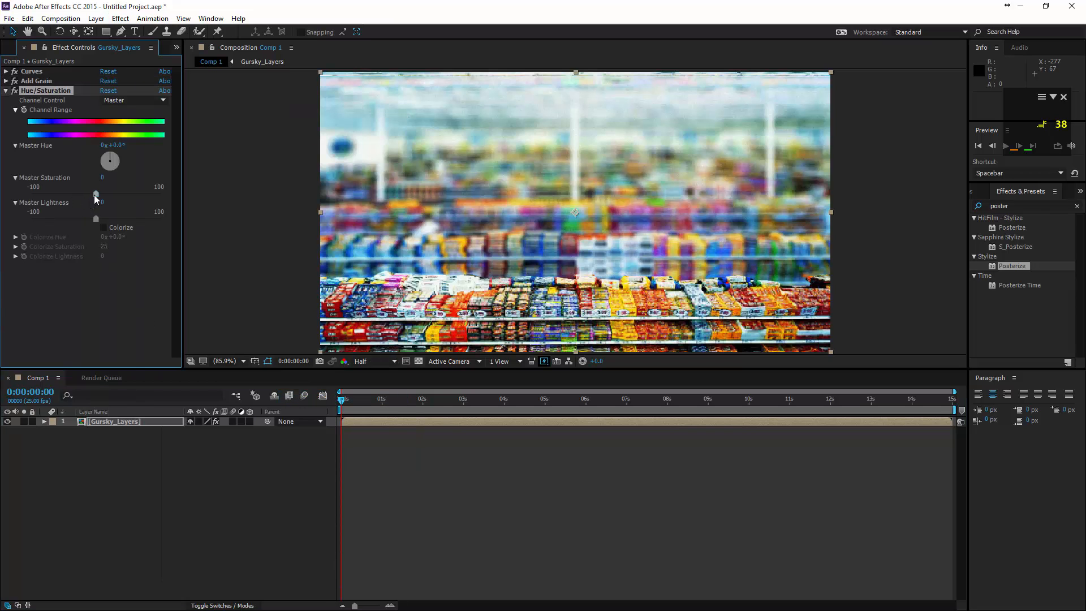
- Set Master Saturation to -49 and Master Lightness to -1, and scrub the timeline to check the desaturated look
left_click_drag(96, 195, 68, 196)
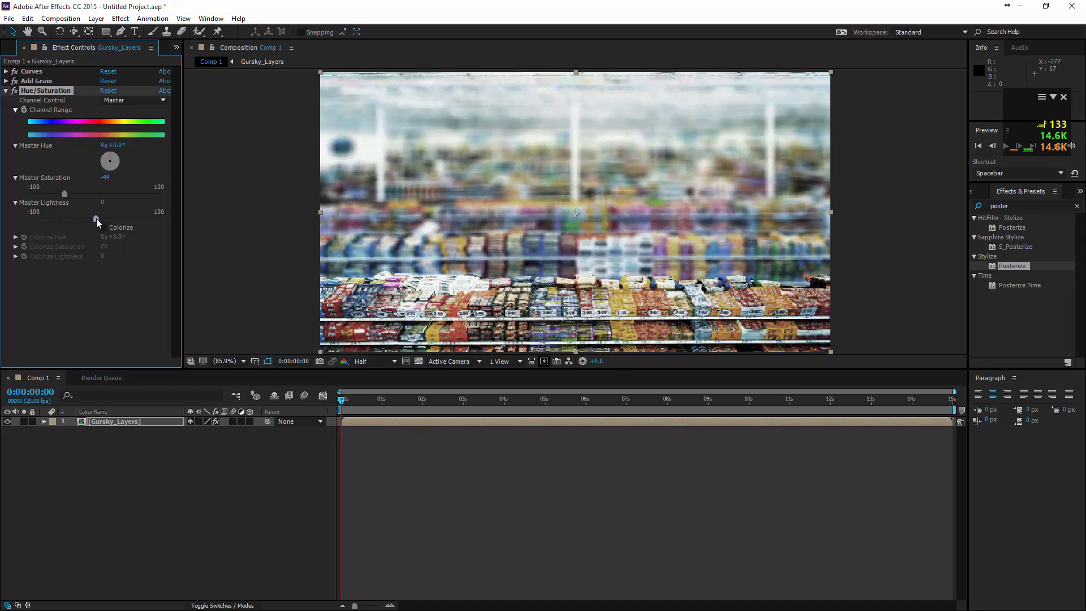
left_click_drag(96, 218, 96, 218)
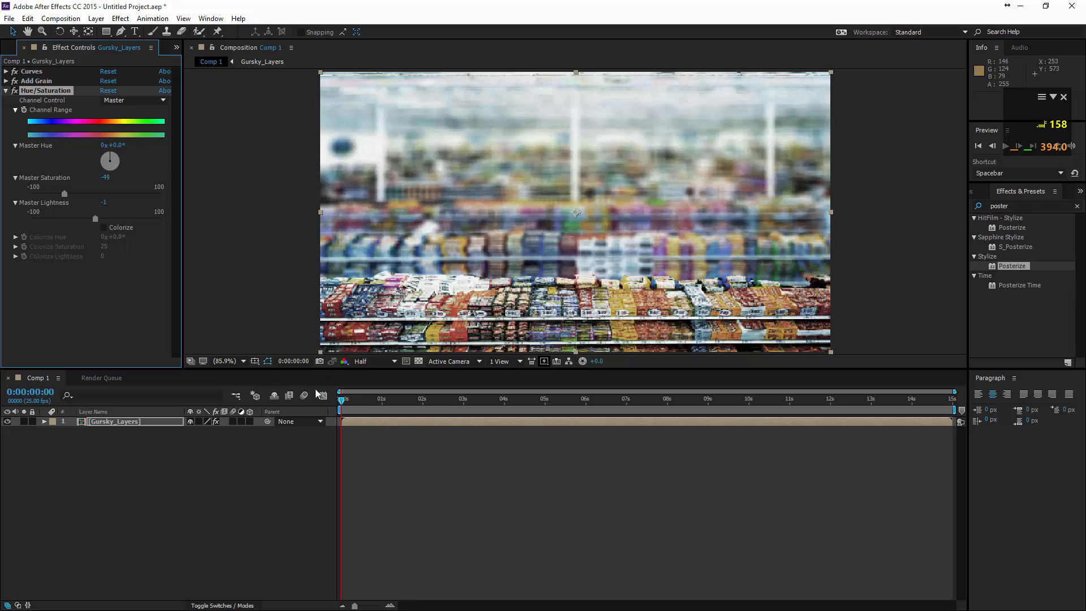
left_click_drag(352, 401, 327, 432)
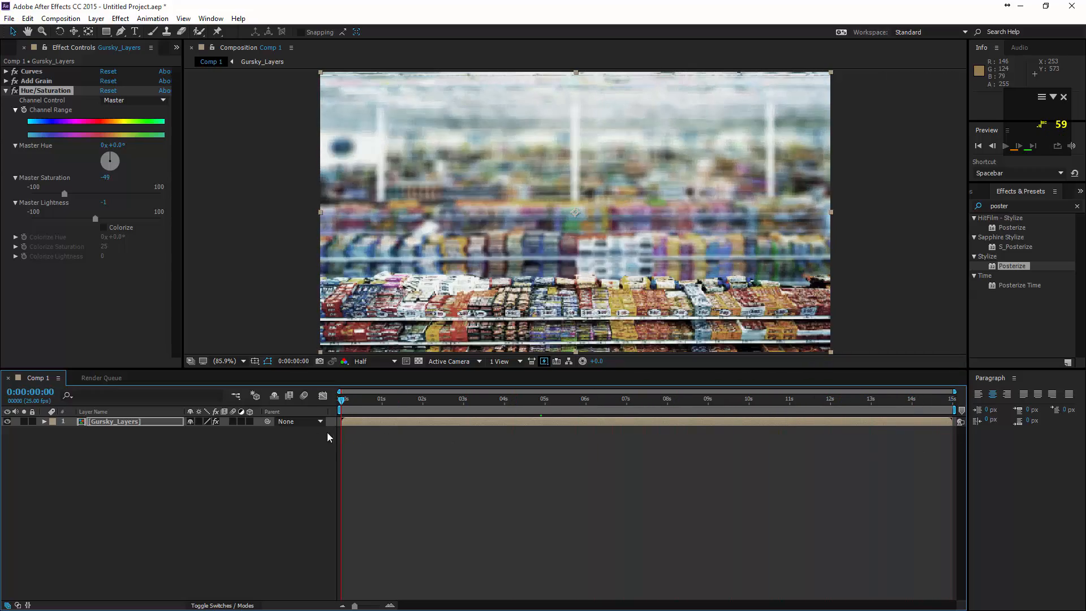
- Add Comp 1 to the render queue
left_click(99, 377)
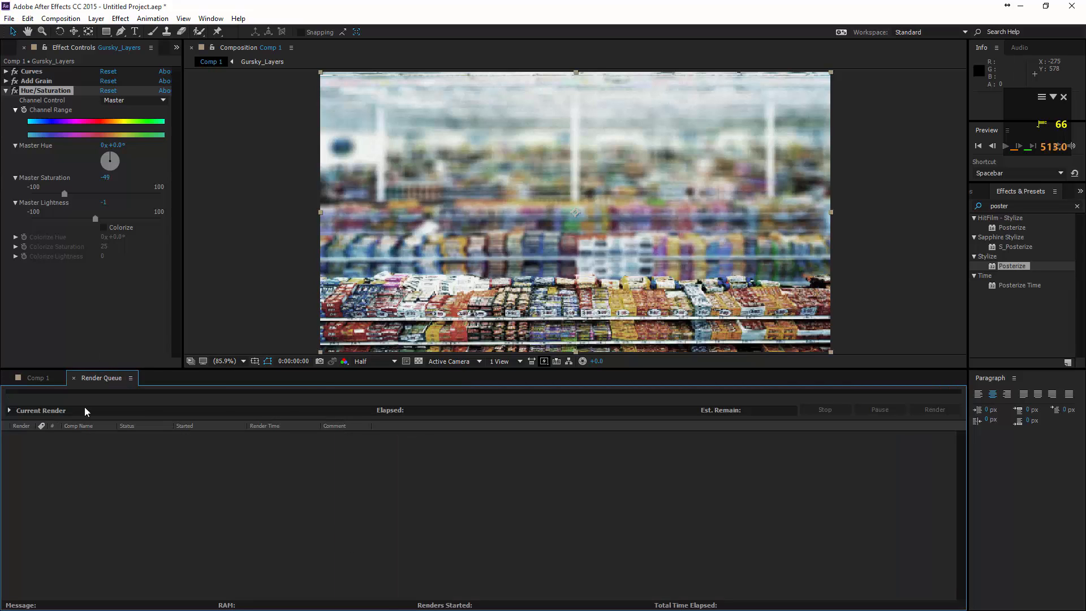
left_click(45, 378)
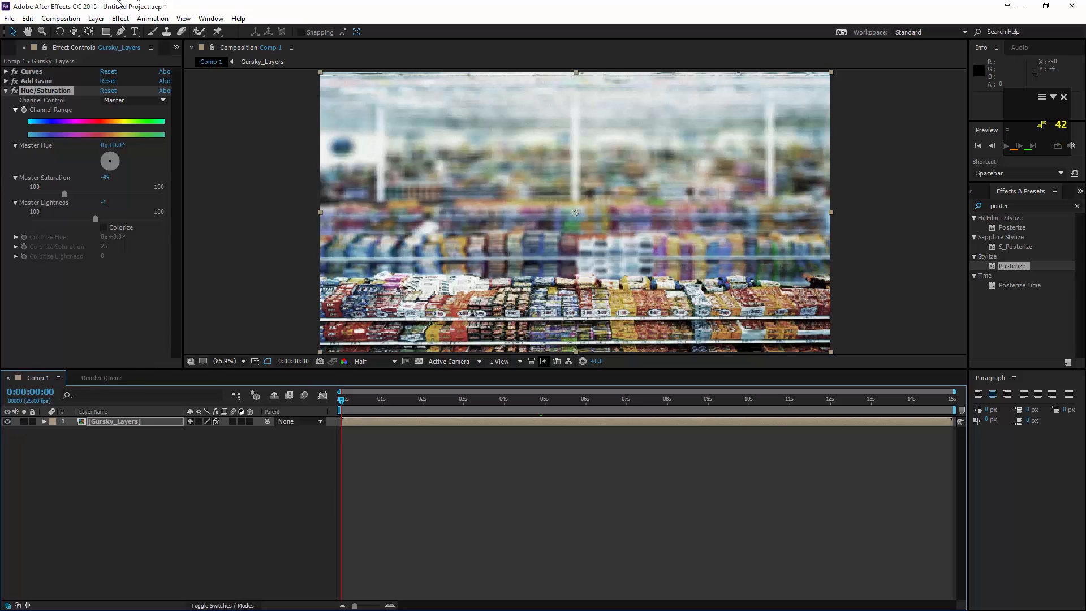
left_click(61, 18)
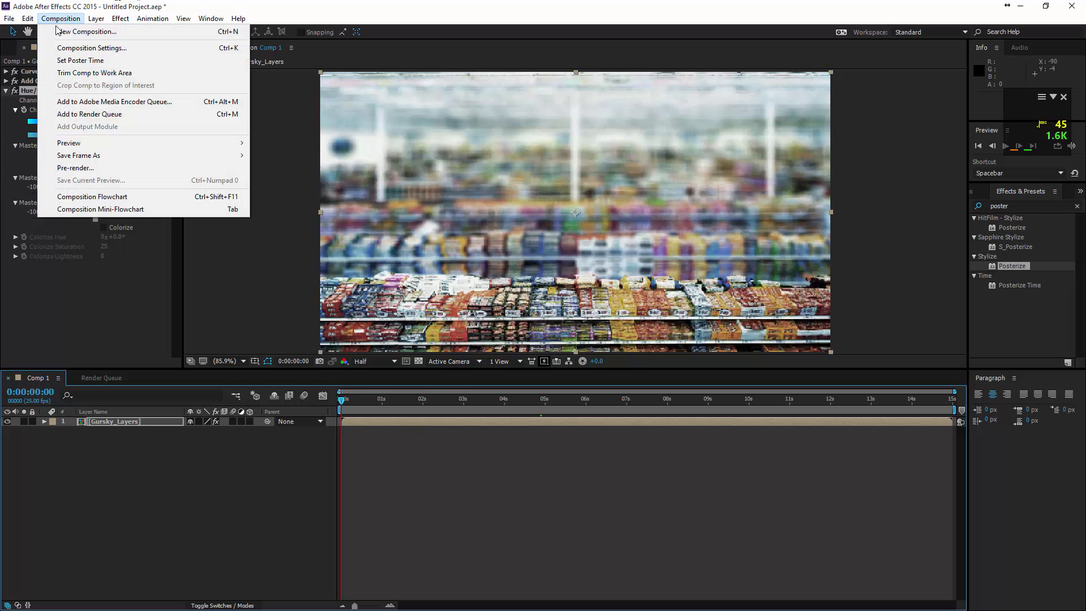
left_click(89, 114)
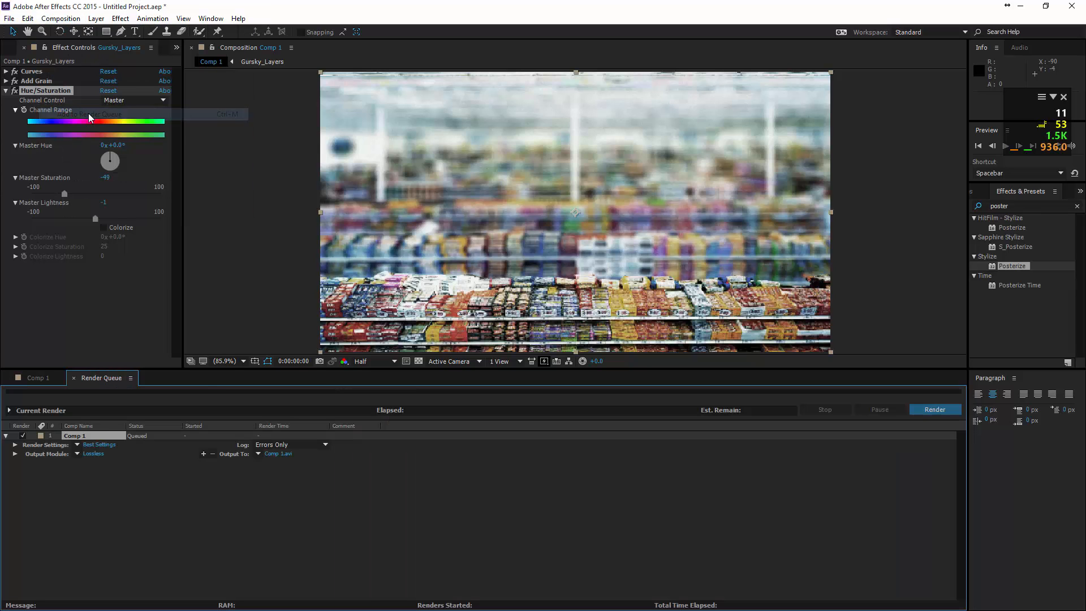
- Set Comp 1's output module to QuickTime format with the H.264 video codec
left_click(95, 454)
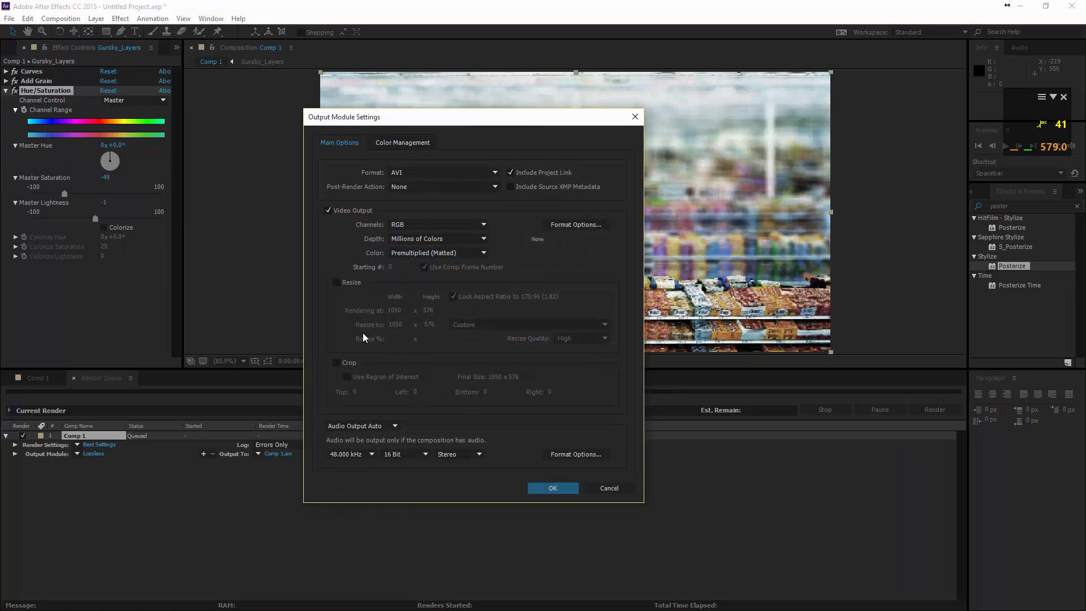
left_click(410, 171)
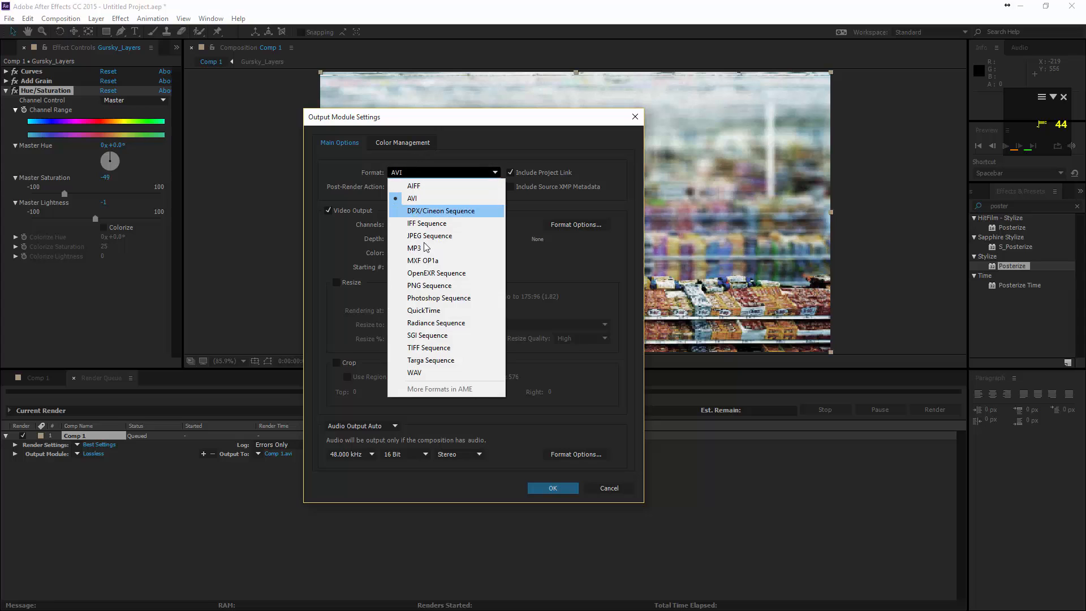
left_click(423, 310)
left_click(568, 226)
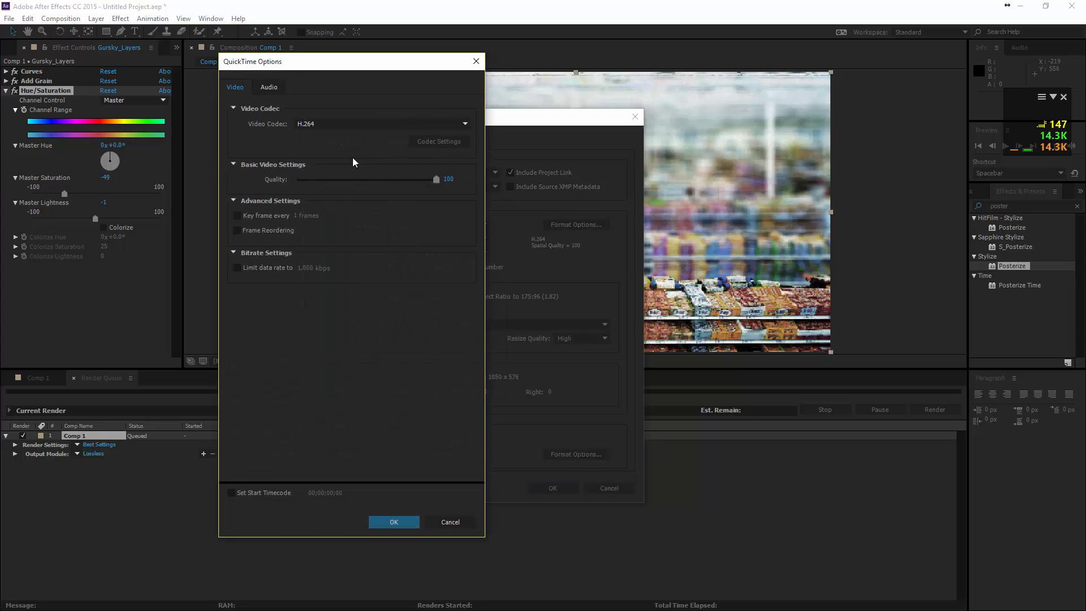
left_click(321, 123)
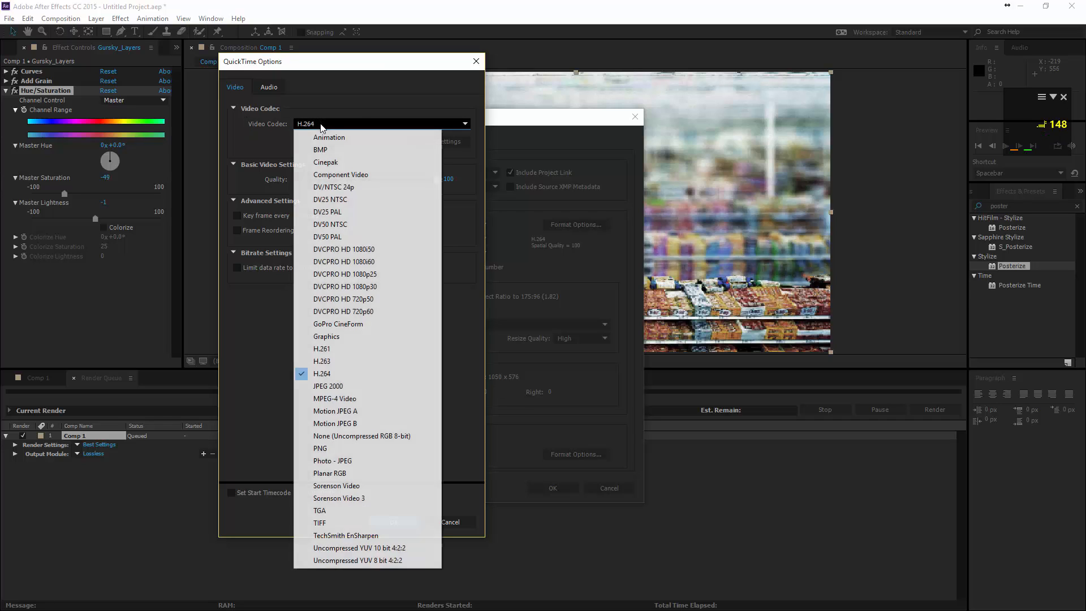
left_click(328, 379)
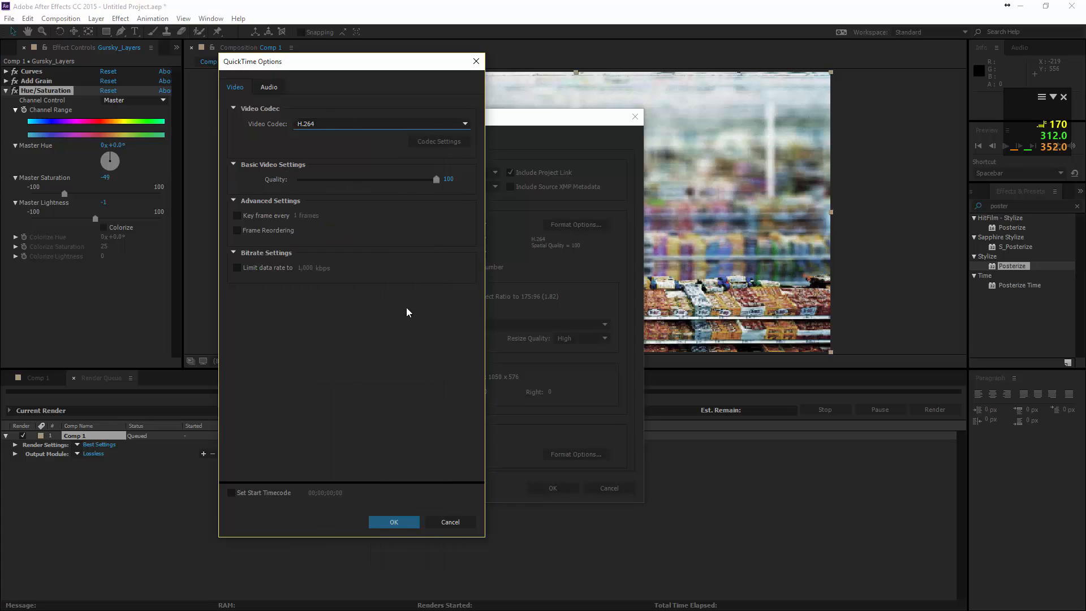
left_click(395, 526)
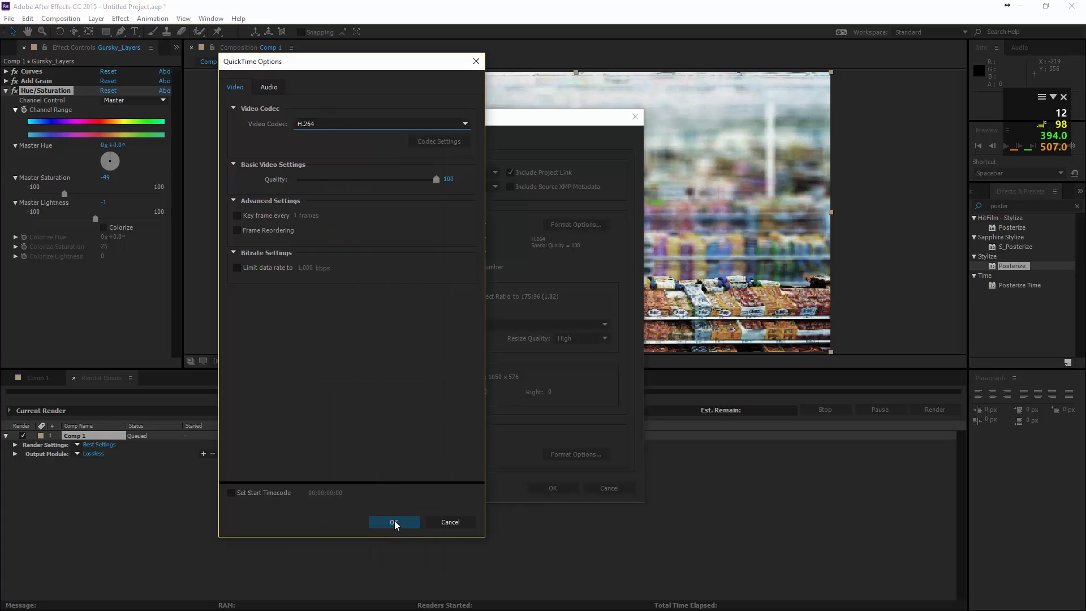
left_click(395, 523)
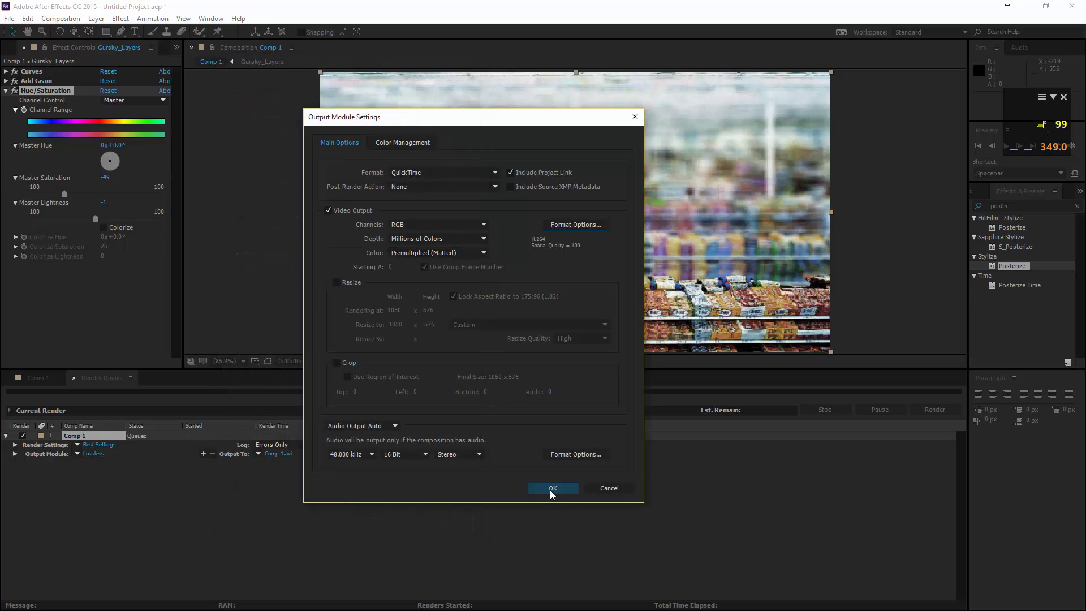
left_click(550, 489)
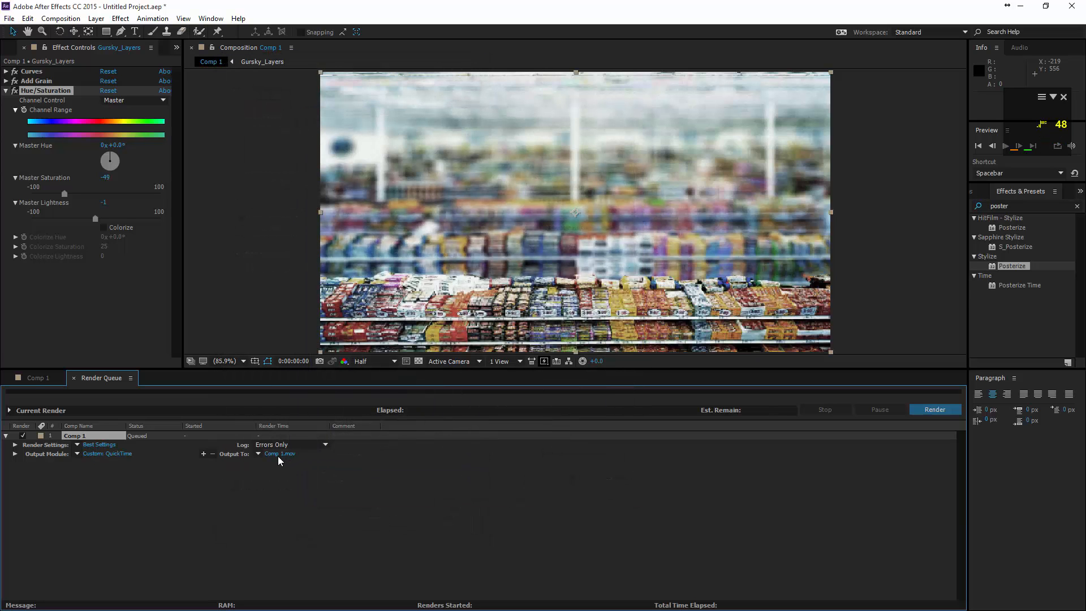
- Set the output file to 02_ShoppingCentre_Tutorial.mov in the 02_2-5D\Video_Out folder and render the queue
left_click(279, 454)
left_click(228, 53)
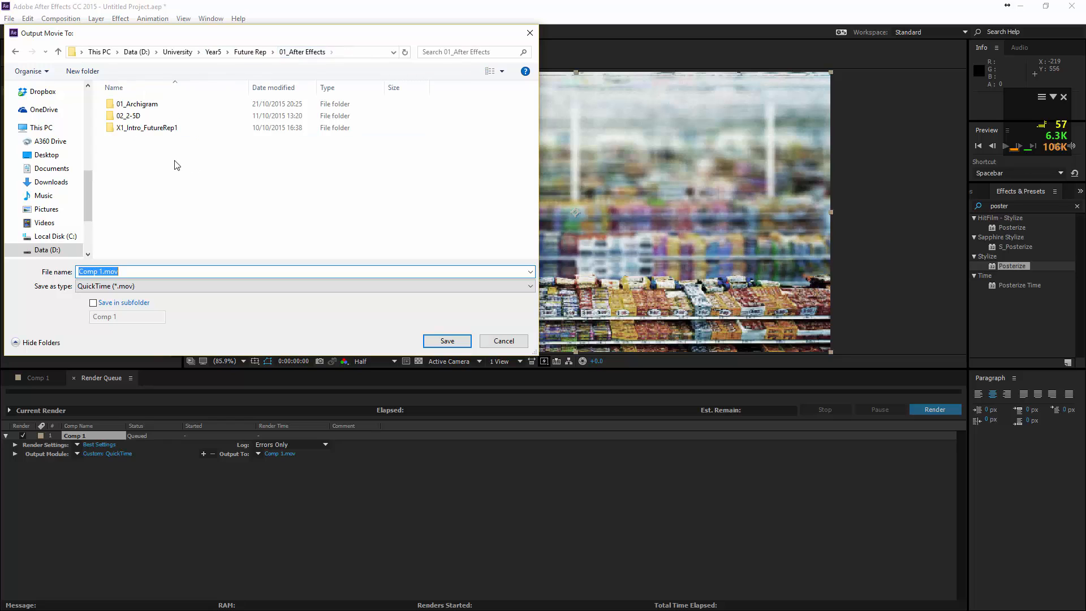
double_click(142, 116)
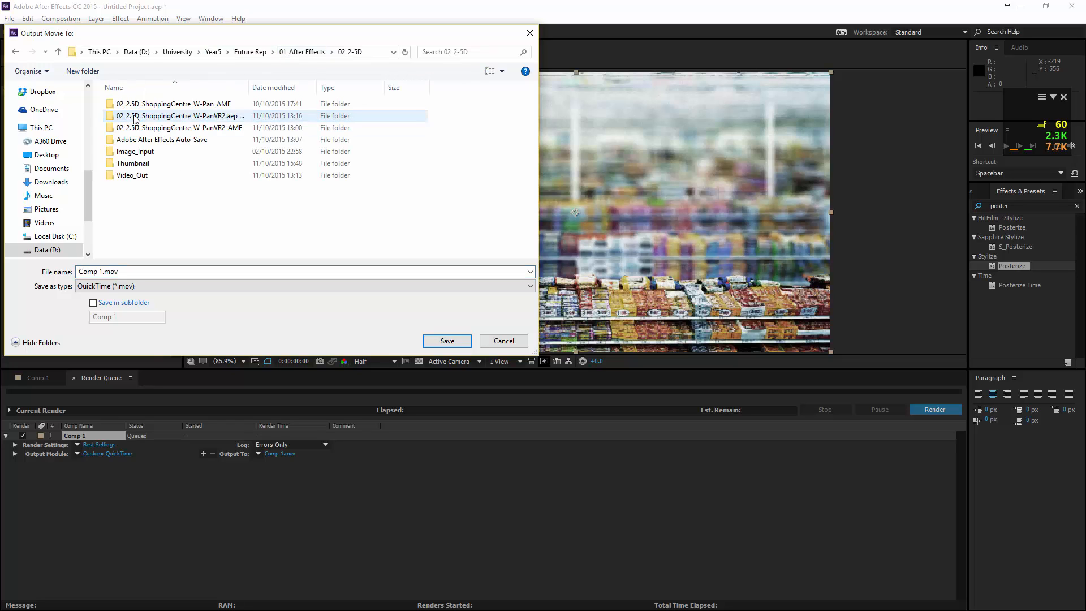
double_click(136, 176)
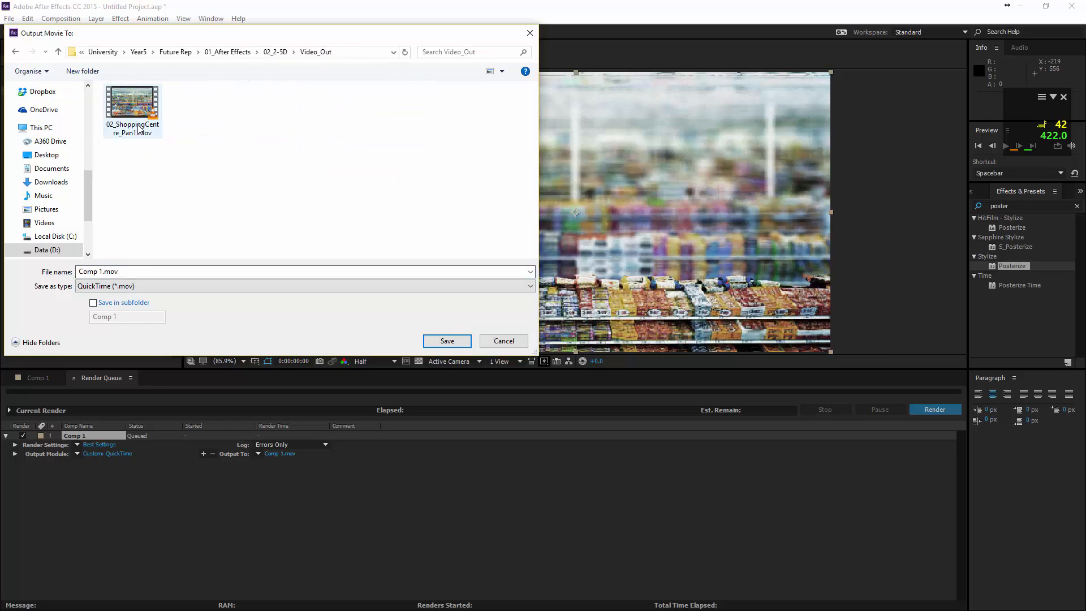
left_click(131, 107)
left_click(153, 271)
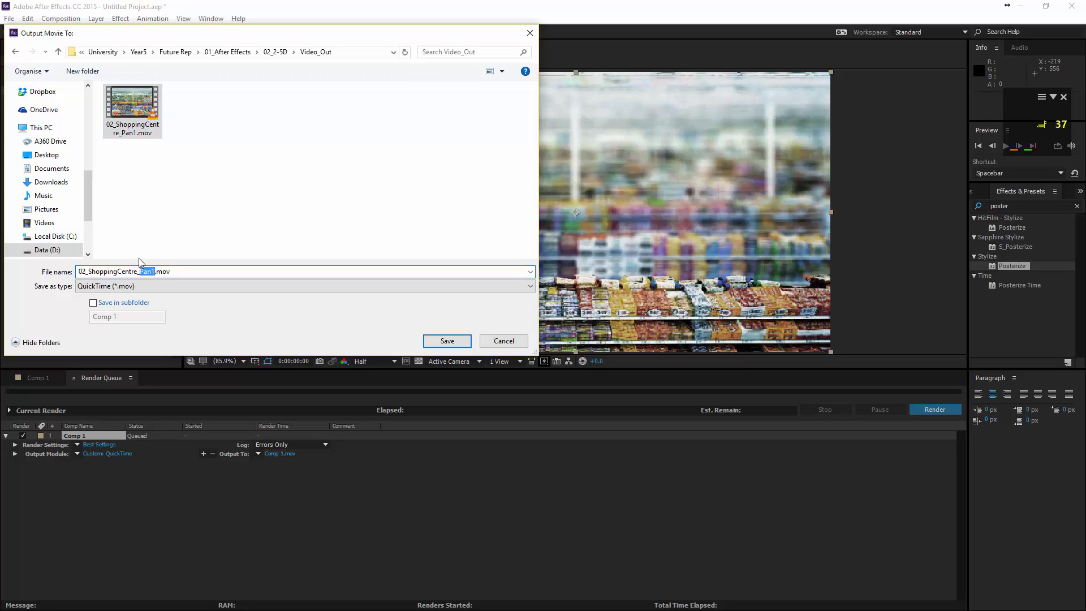
type("Tutorial")
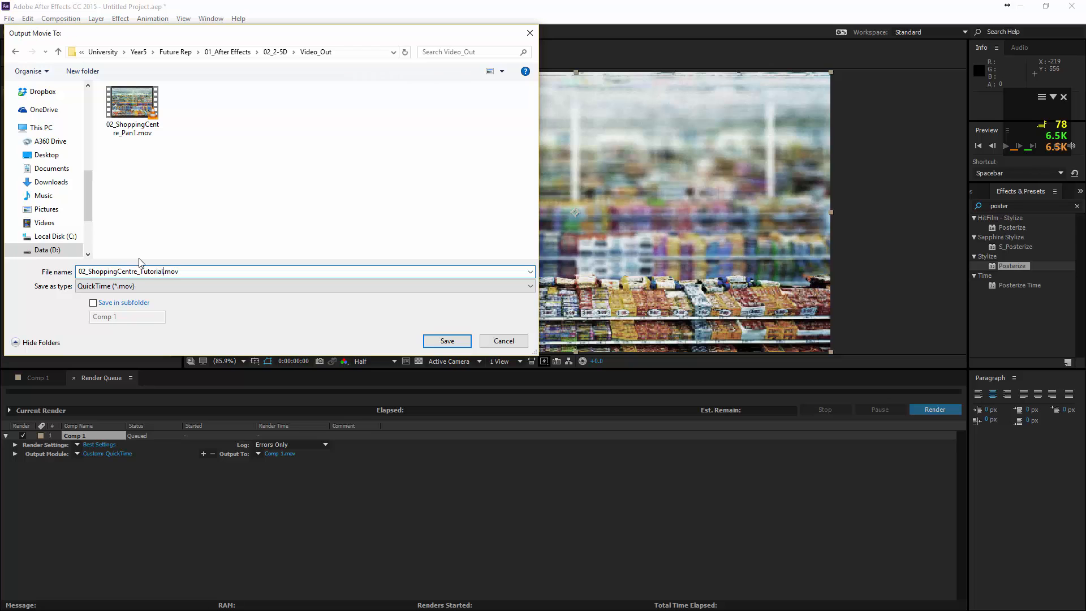
key("Return")
left_click(936, 409)
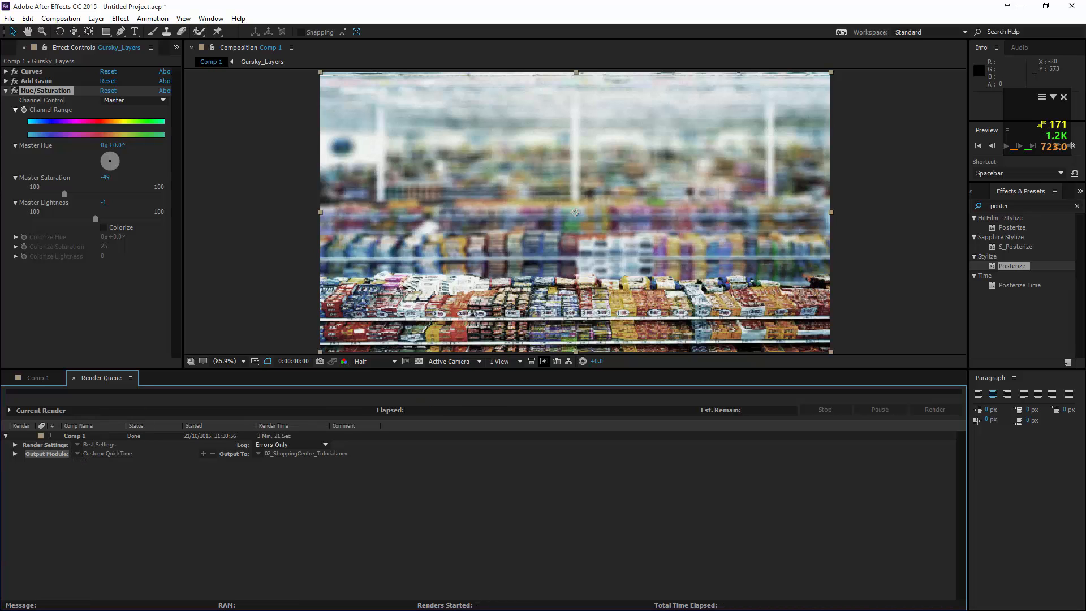
- Open the render's output folder from the output module details and play 02_ShoppingCentre_Tutorial.mov
left_click(15, 454)
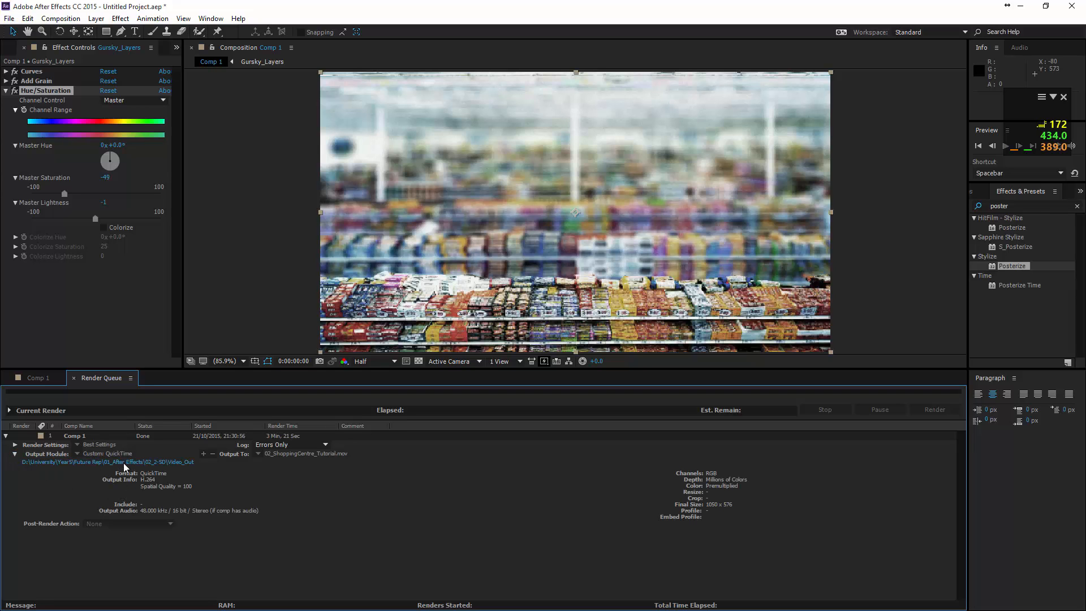
left_click(124, 464)
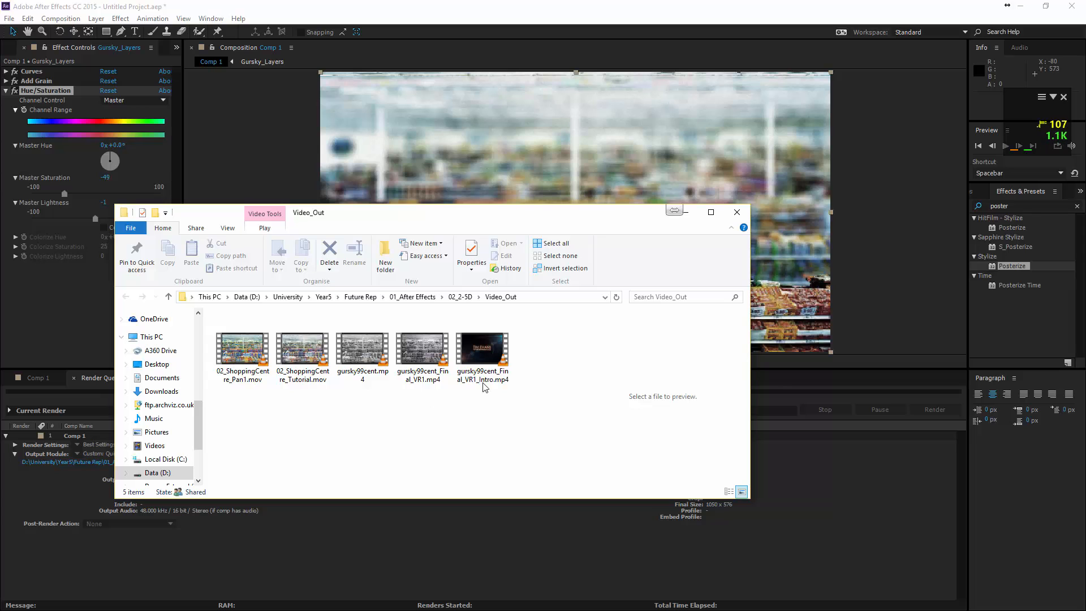
double_click(299, 354)
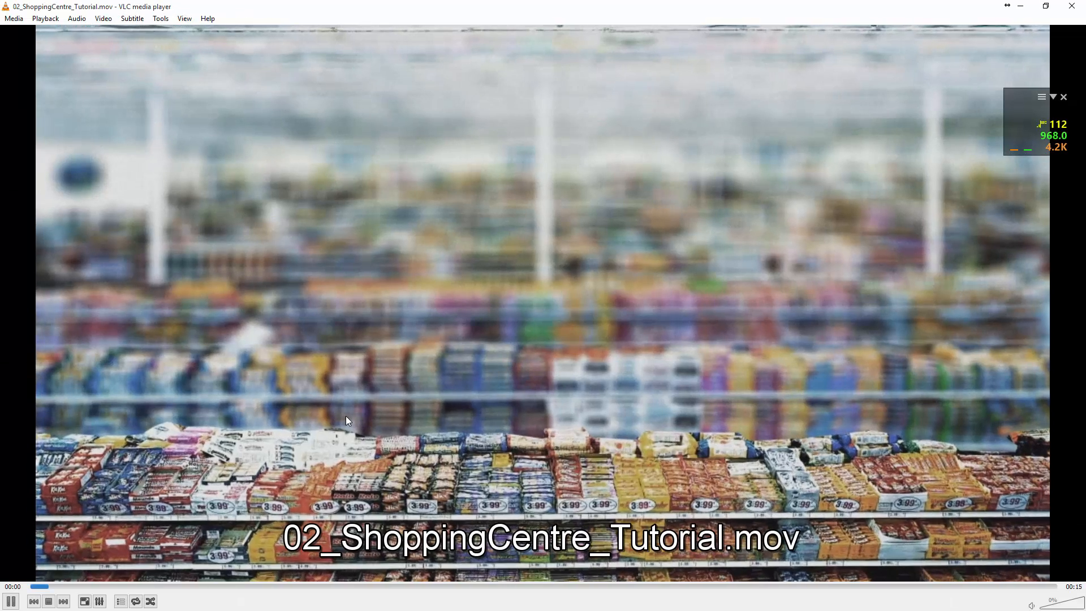